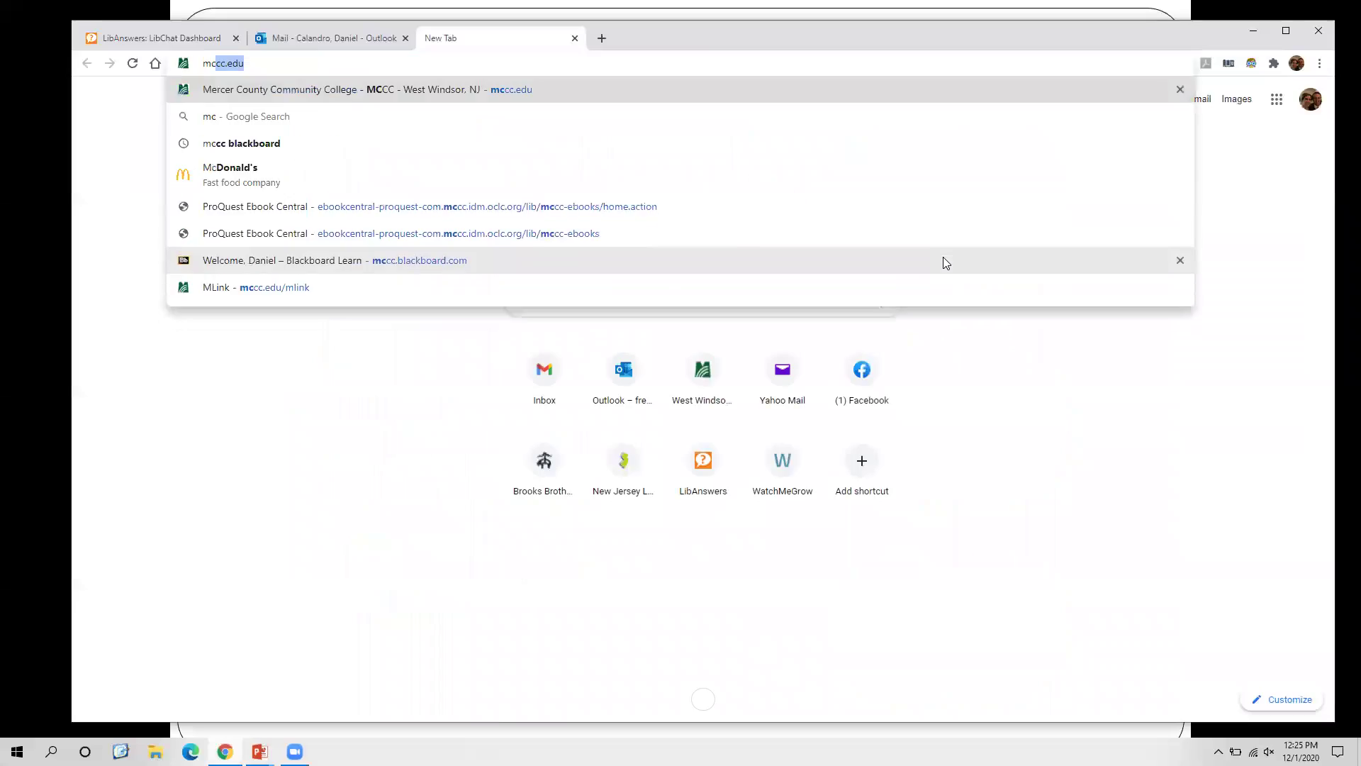
Open mccc.edu and go to Library Services among the links for current and returning students
key("Return")
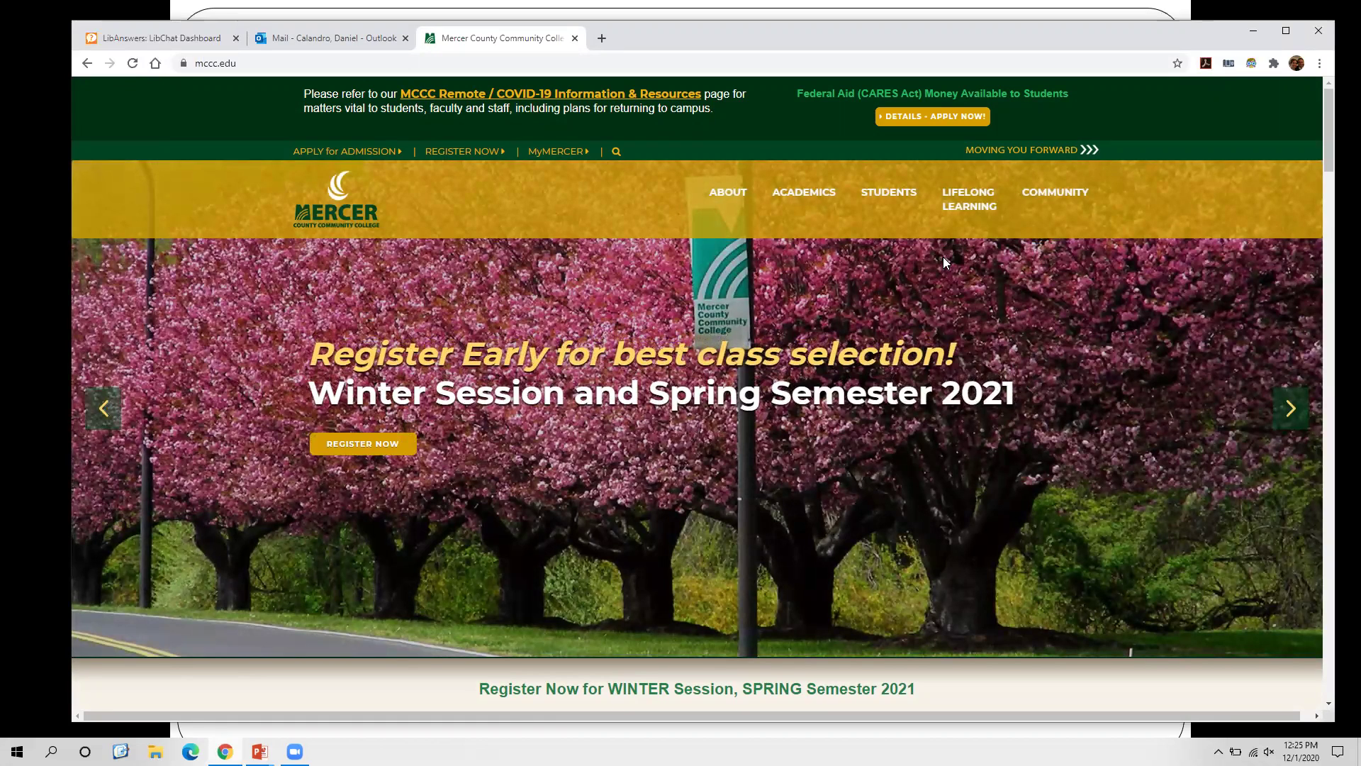
scroll(850, 268, "down", 10)
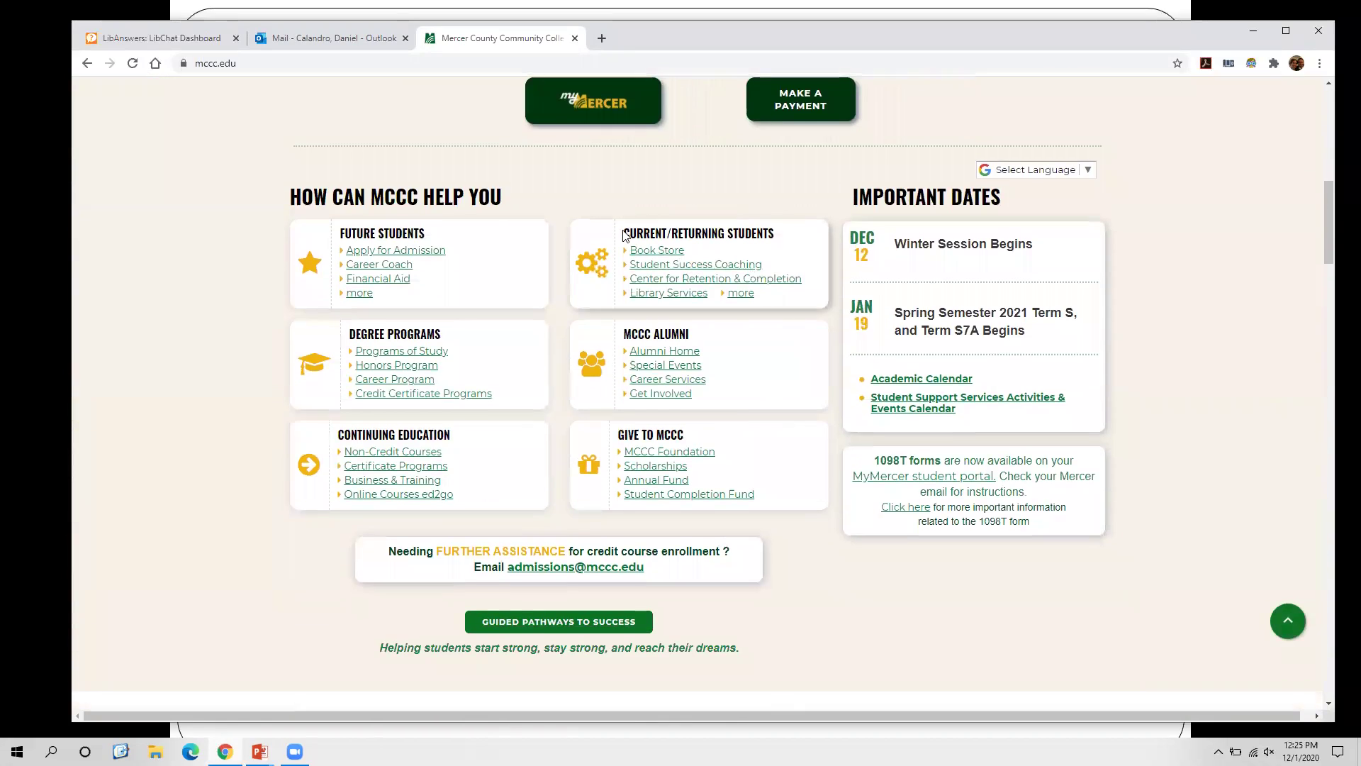
left_click_drag(624, 234, 783, 232)
left_click(766, 234)
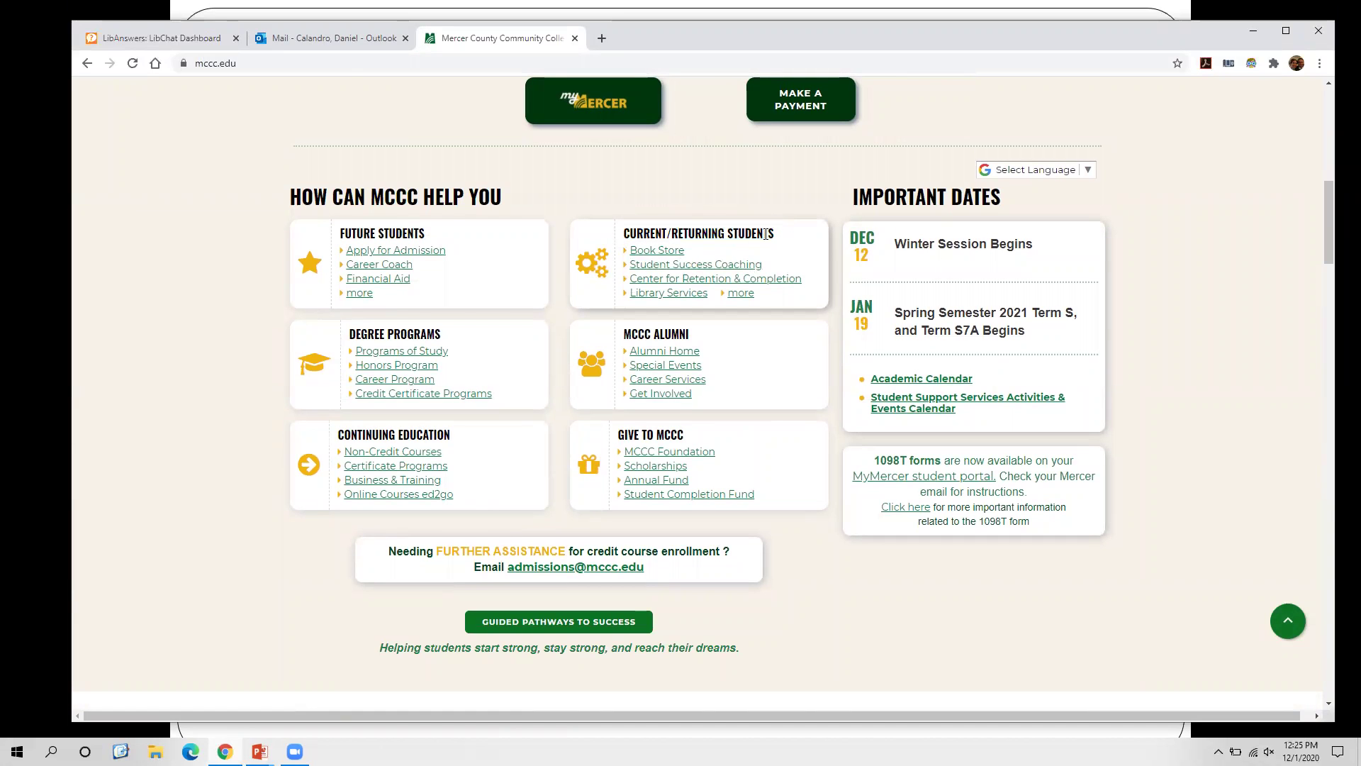
left_click(692, 296)
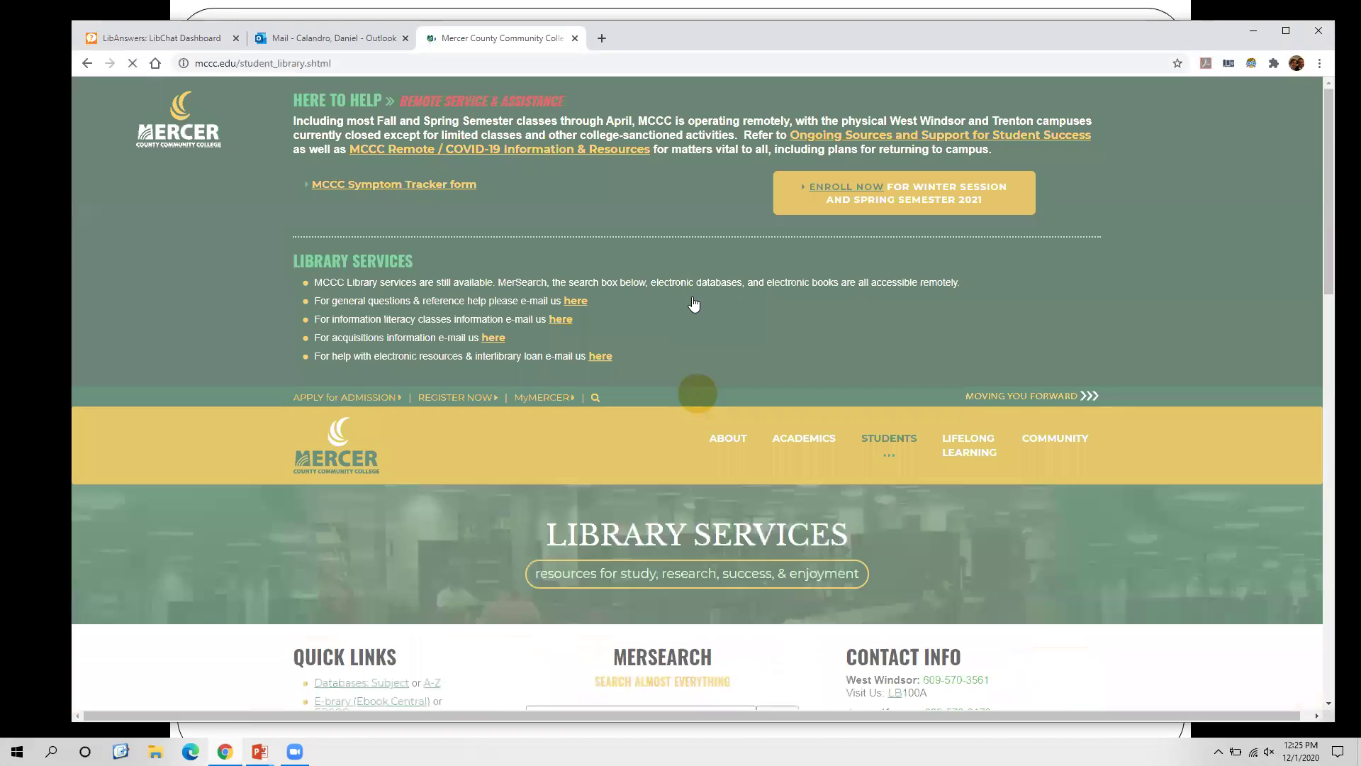
Search the library resources with MerSearch for the road
scroll(693, 304, "down", 6)
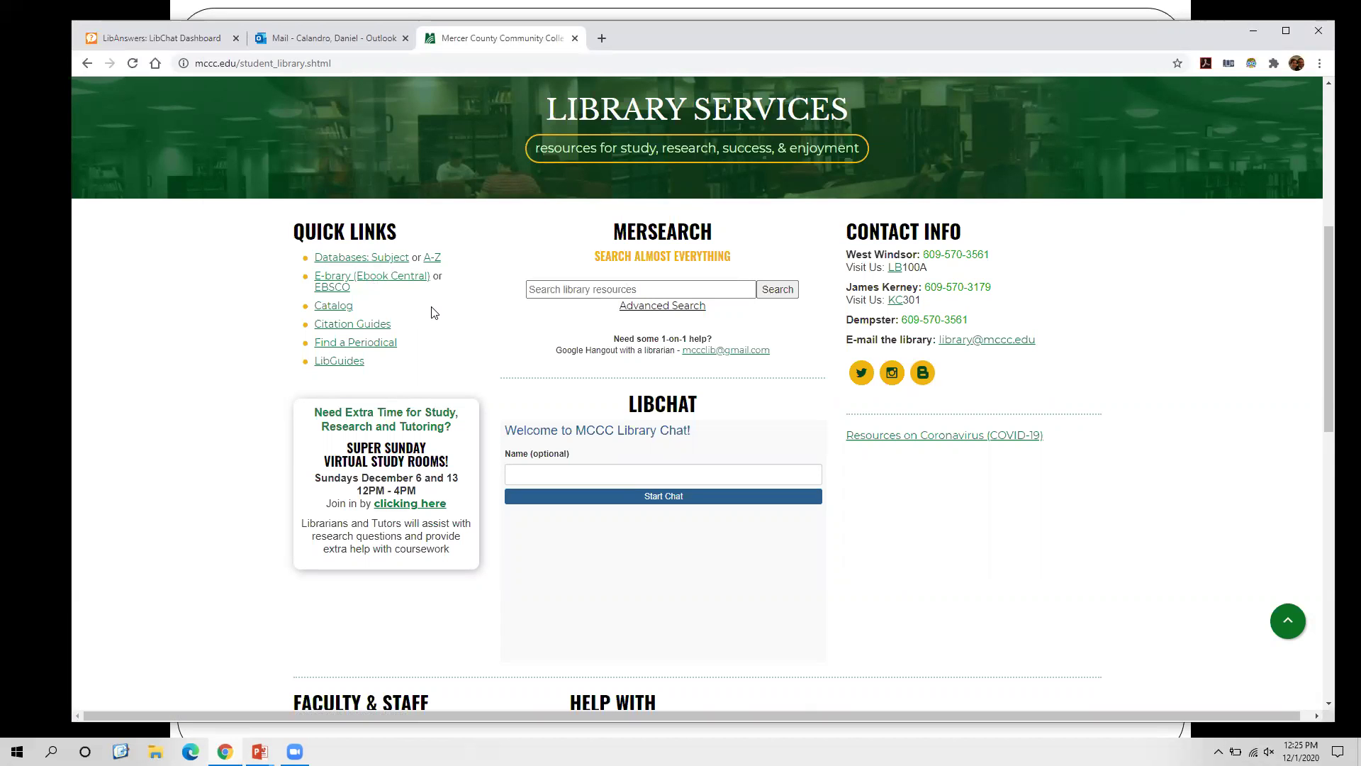
scroll(455, 319, "up", 2)
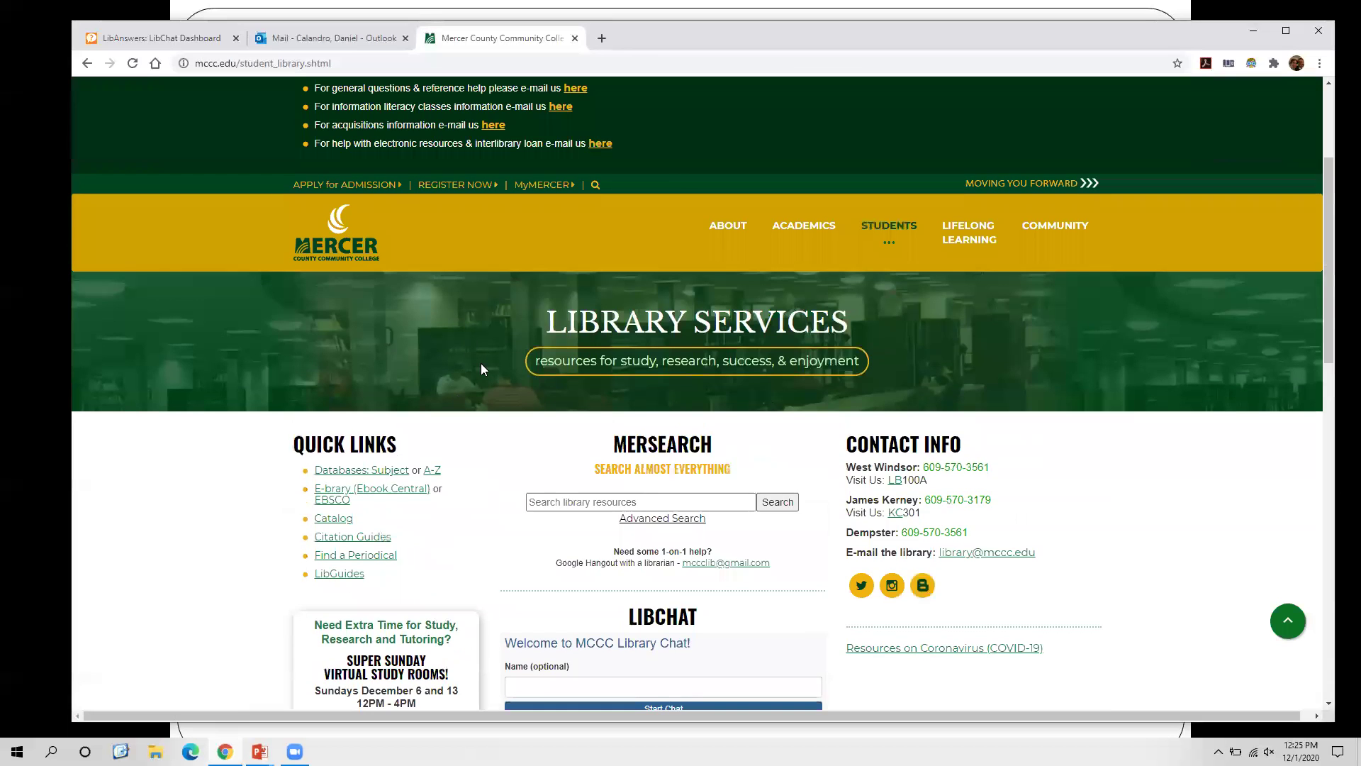
key("Tab")
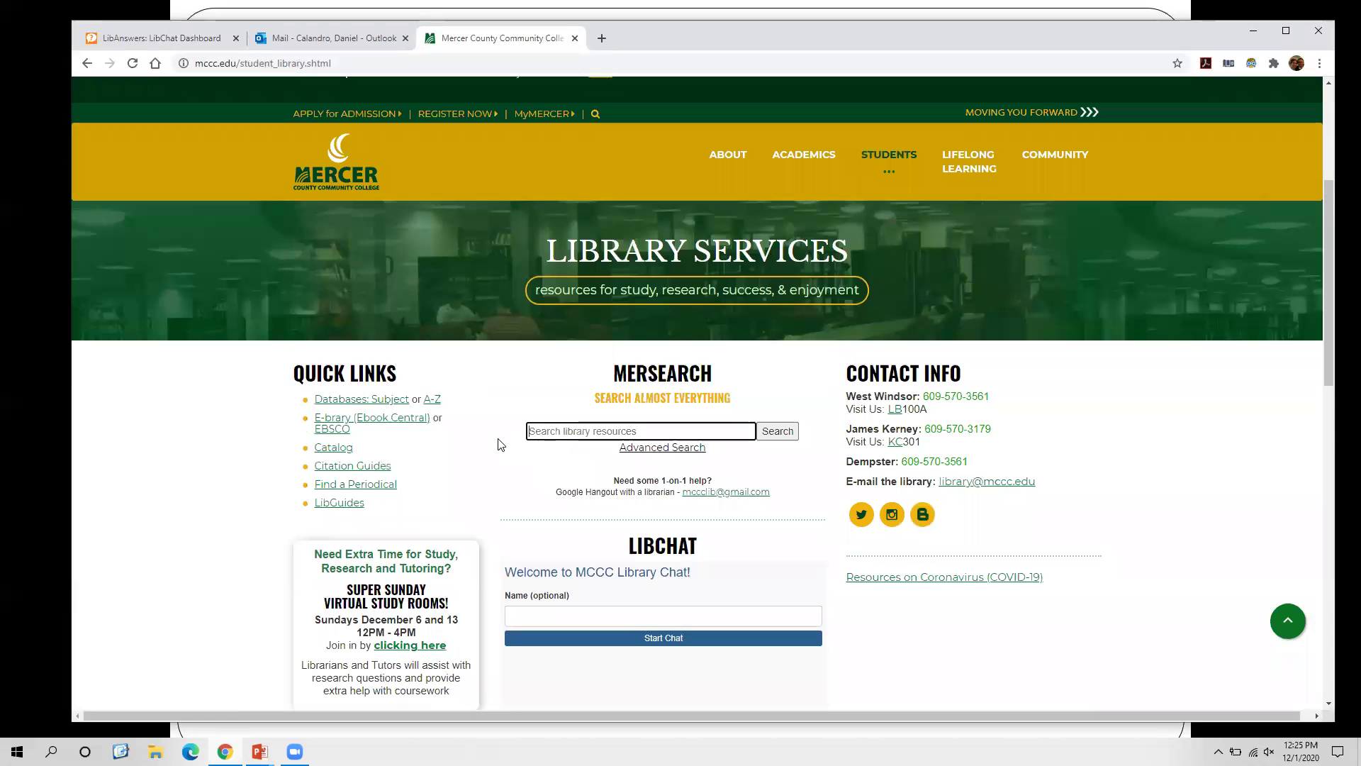
type("the road")
key("Return")
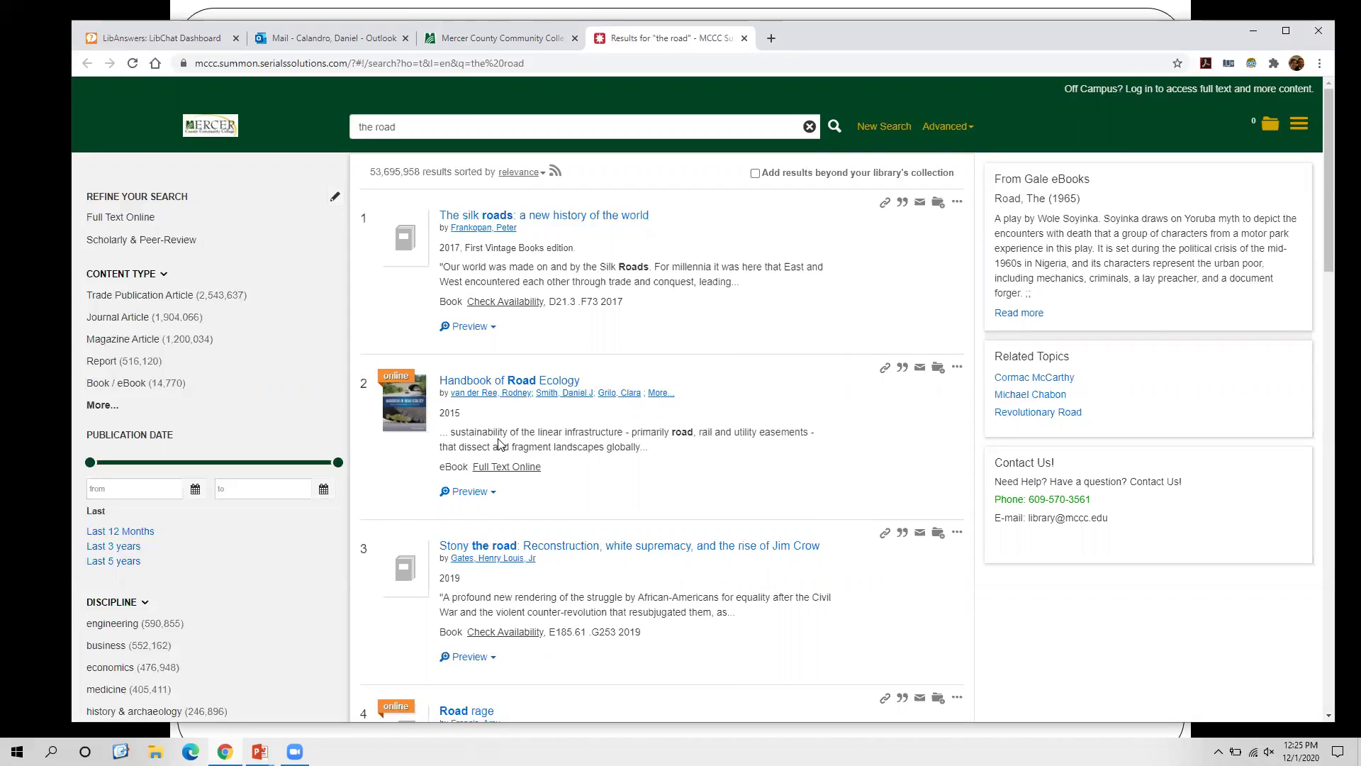
Narrow the search by extending the query to the road and mccarthy
left_click(435, 130)
type("and mc")
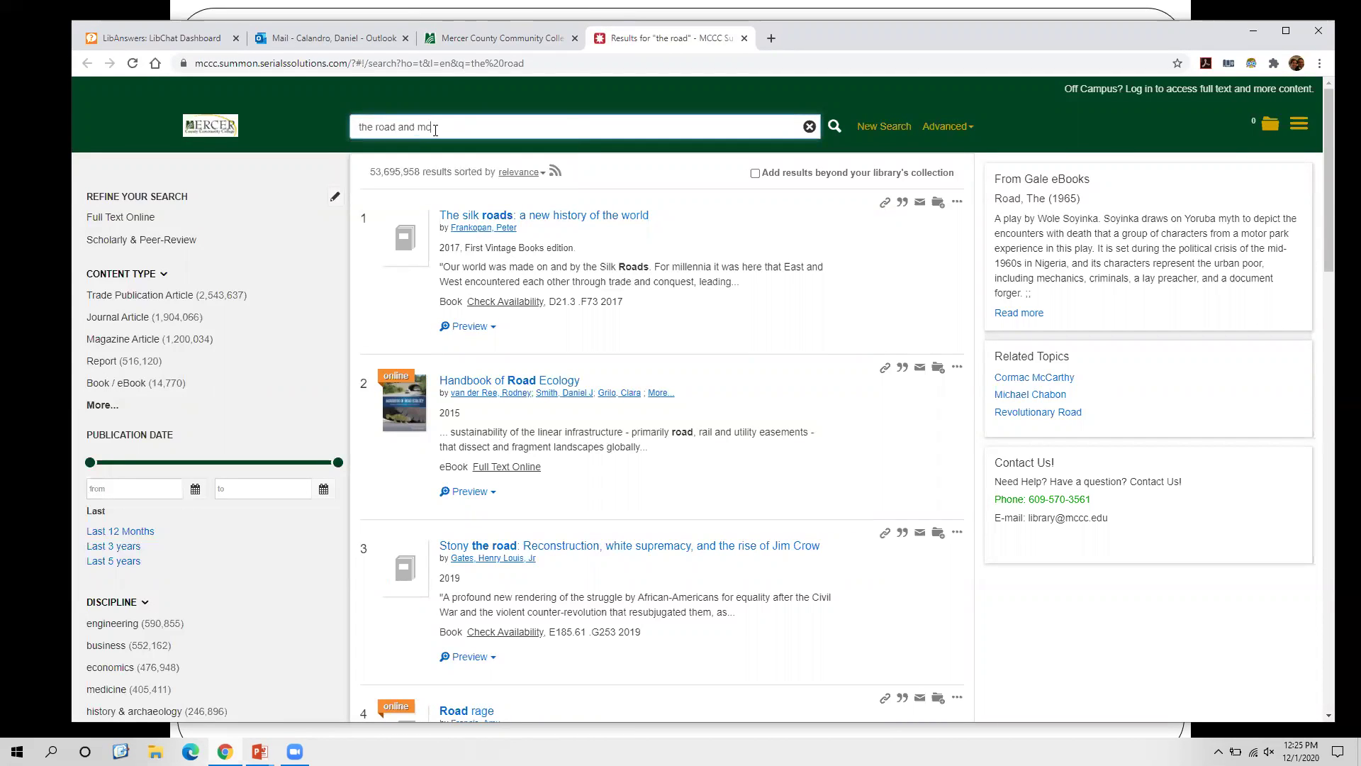
type("carthy")
key("Return")
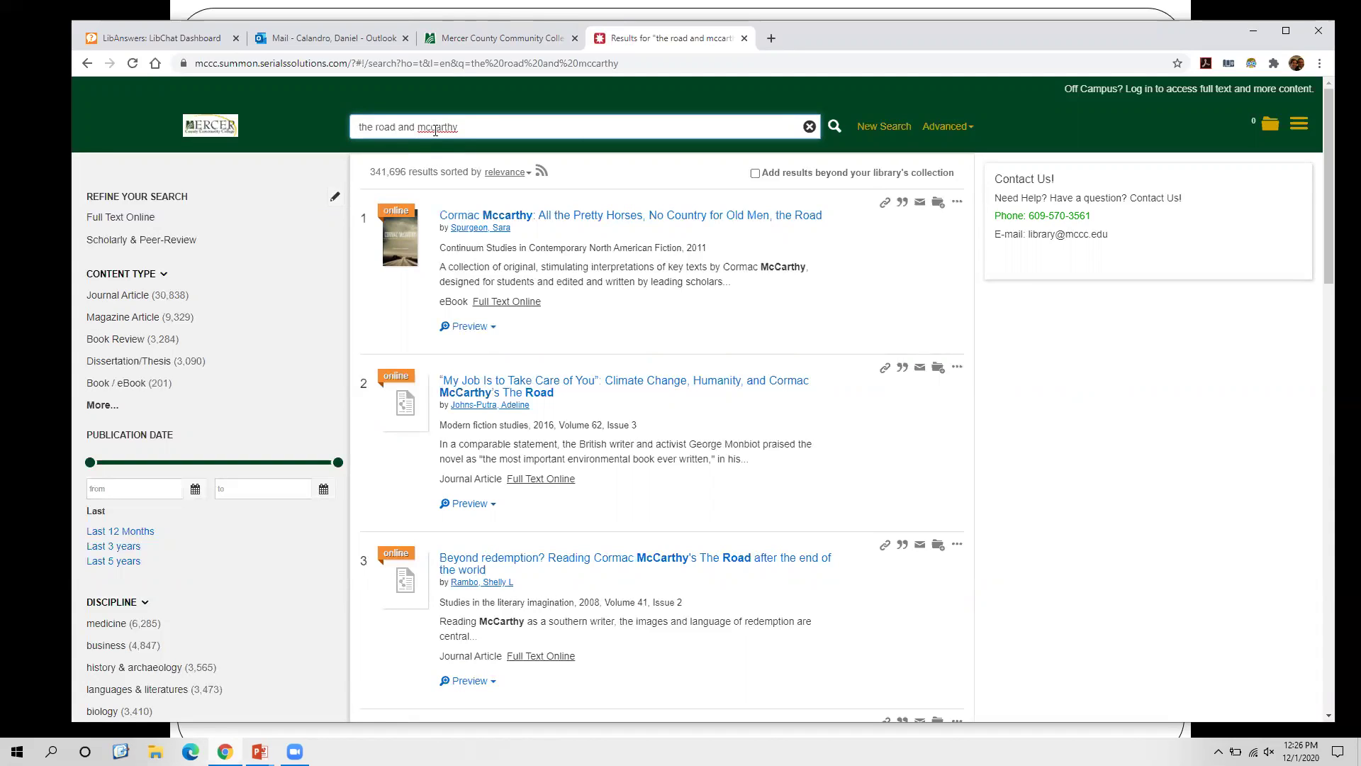
Put quotation marks around the road so the query reads "the road" and mccarthy, and rerun the search
left_click(396, 127)
type("\"")
type("\"")
key("Return")
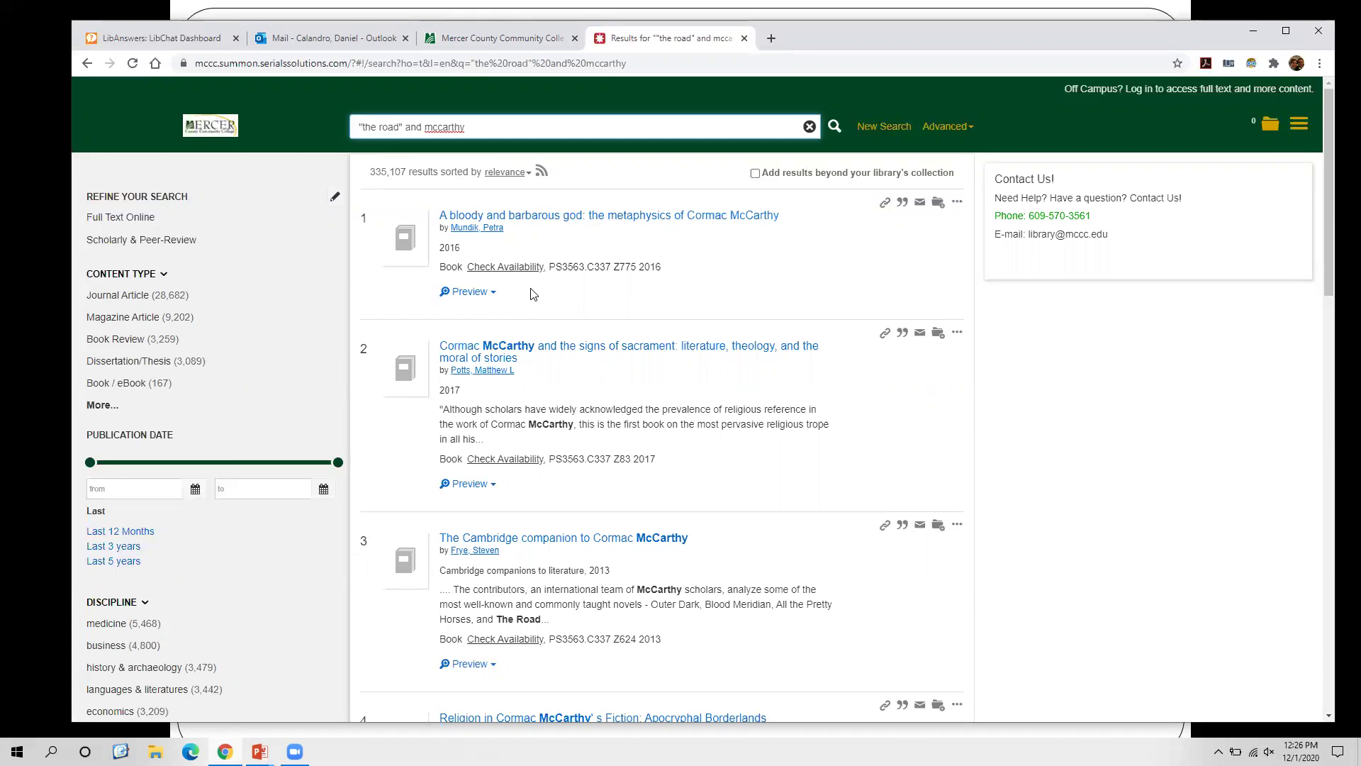
Look through the listed books and limit the results to the Journal Article content type
scroll(533, 294, "down", 7)
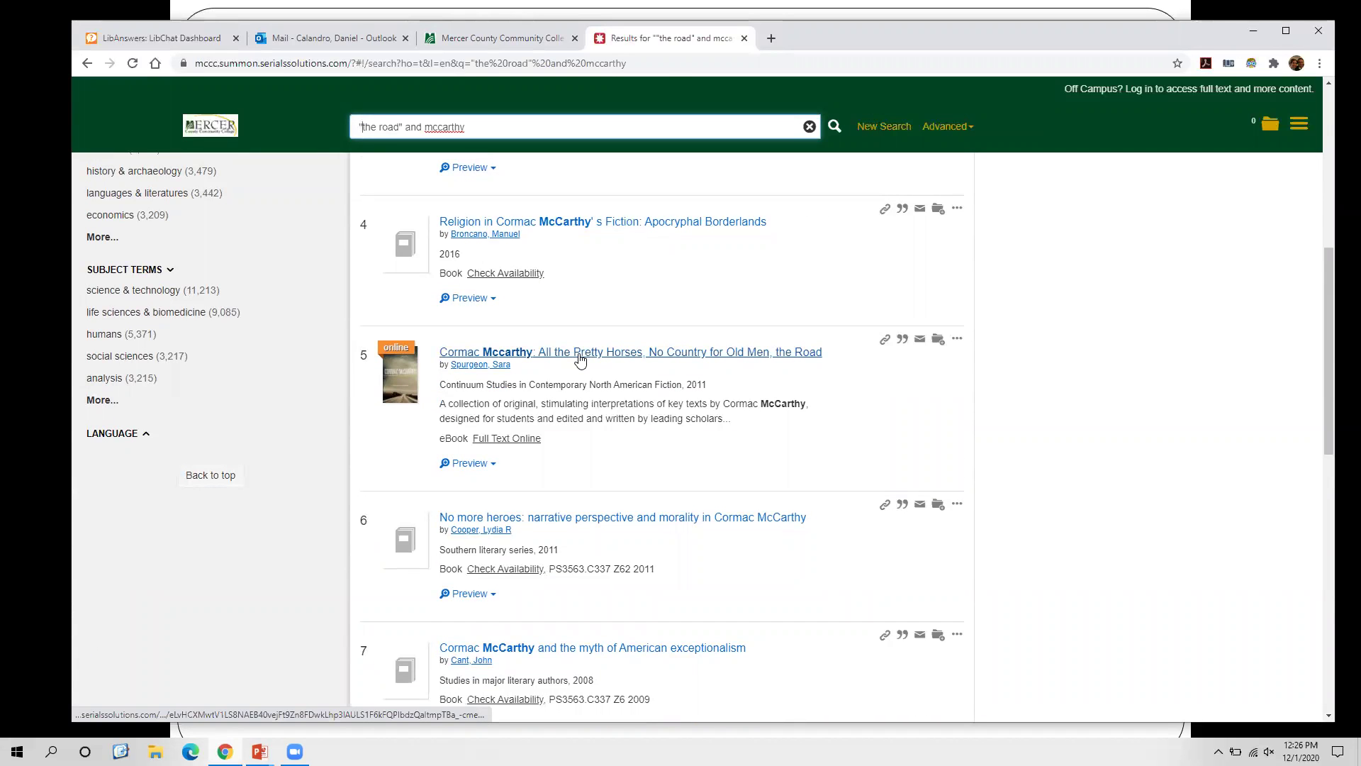
scroll(580, 359, "up", 7)
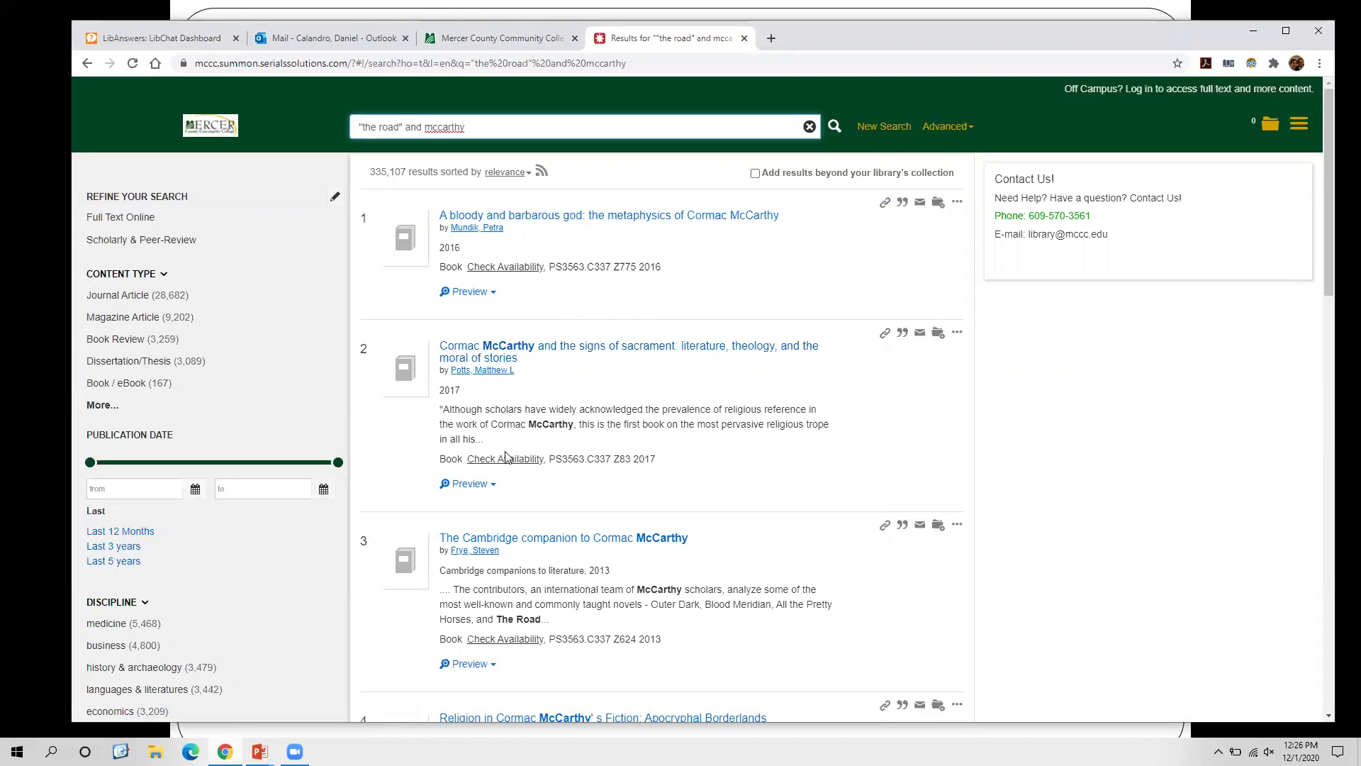
scroll(505, 456, "down", 5)
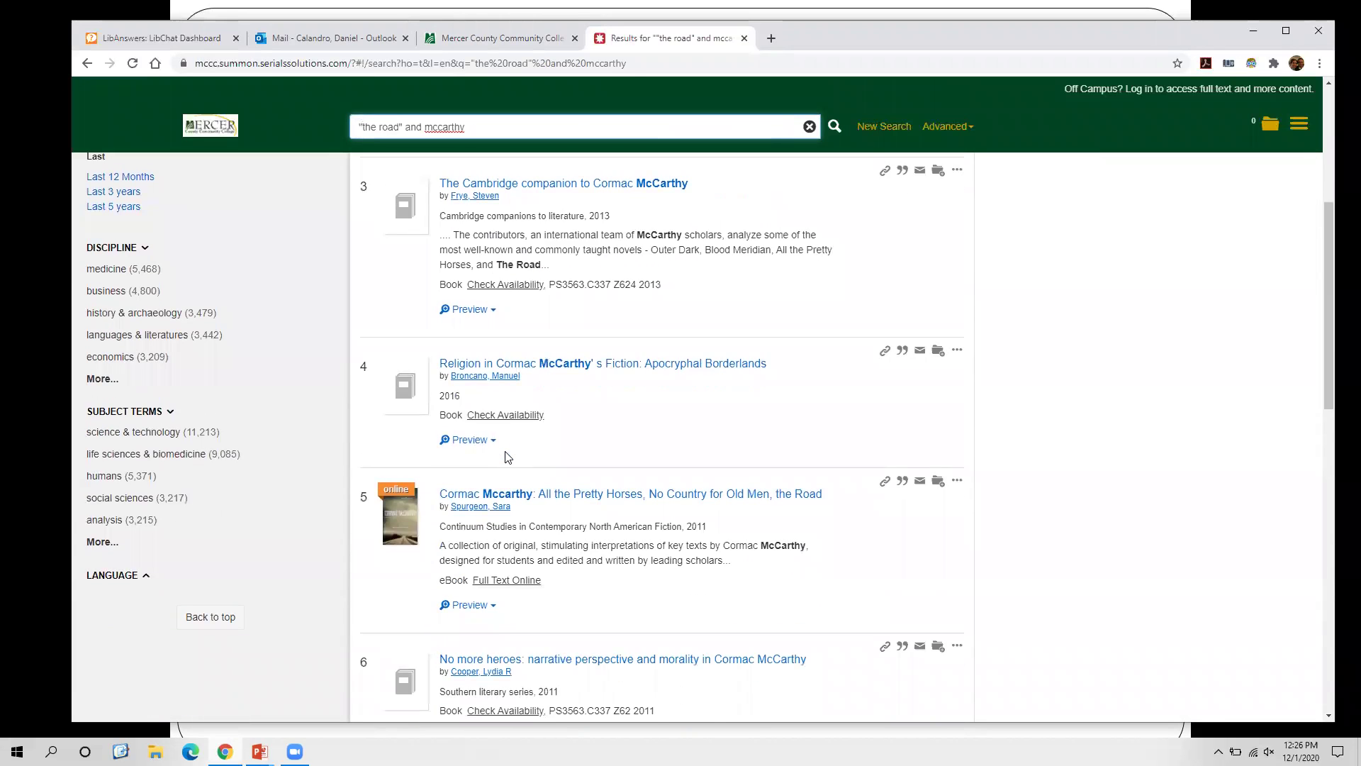
scroll(507, 456, "down", 4)
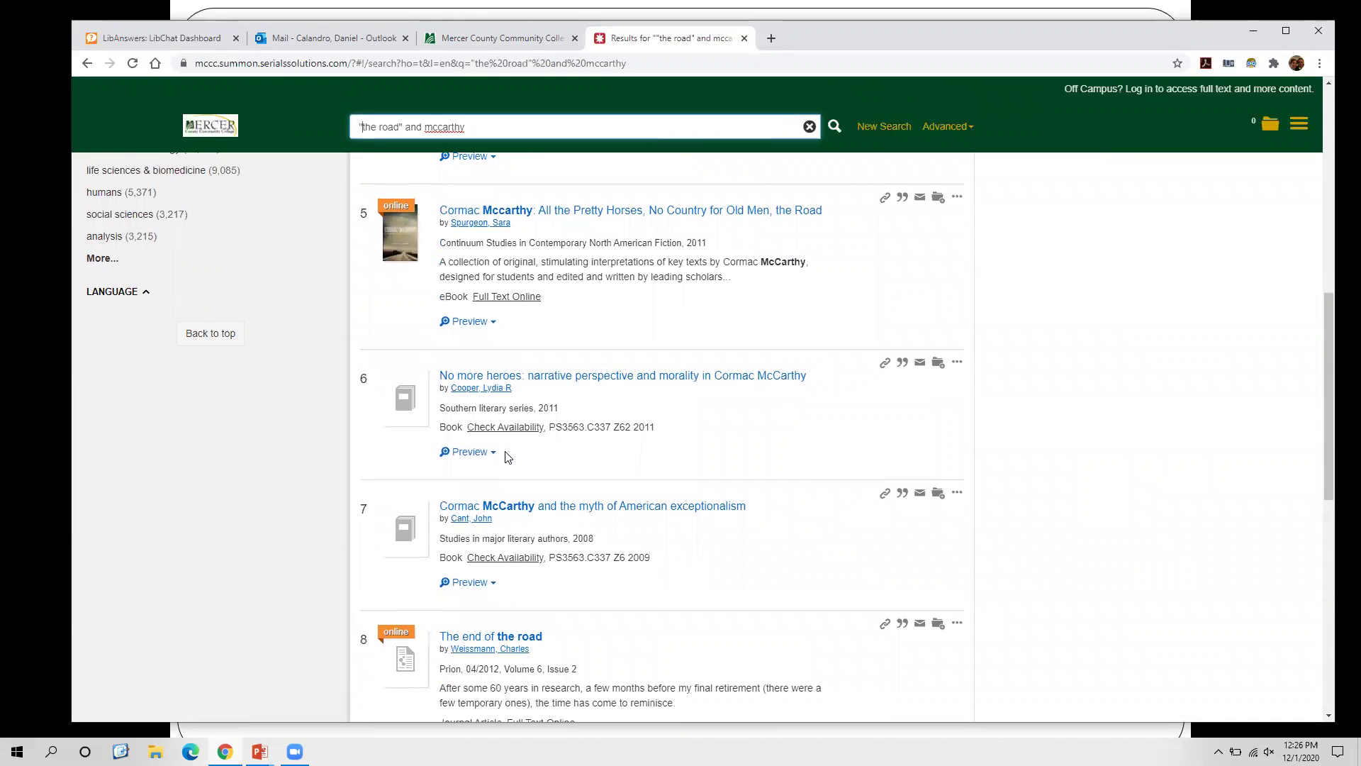
scroll(507, 456, "up", 10)
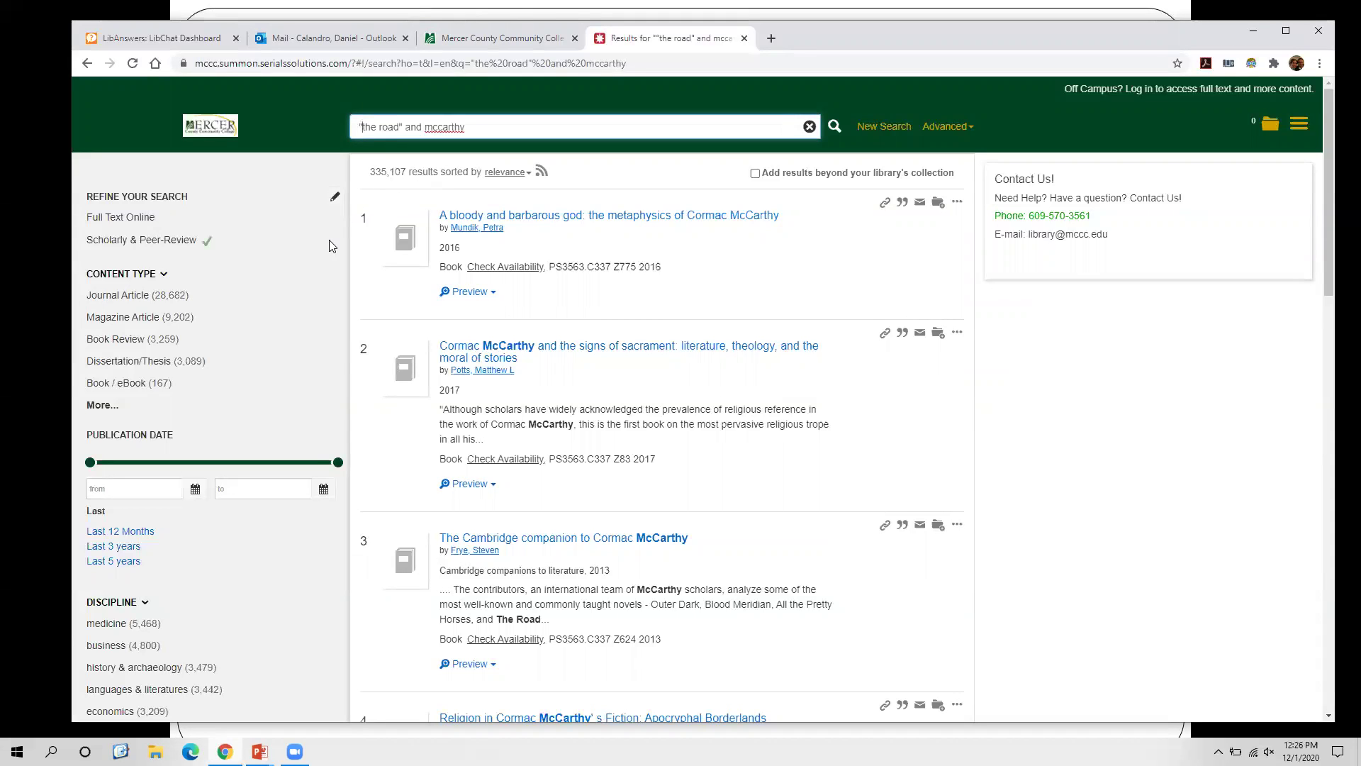
left_click(173, 299)
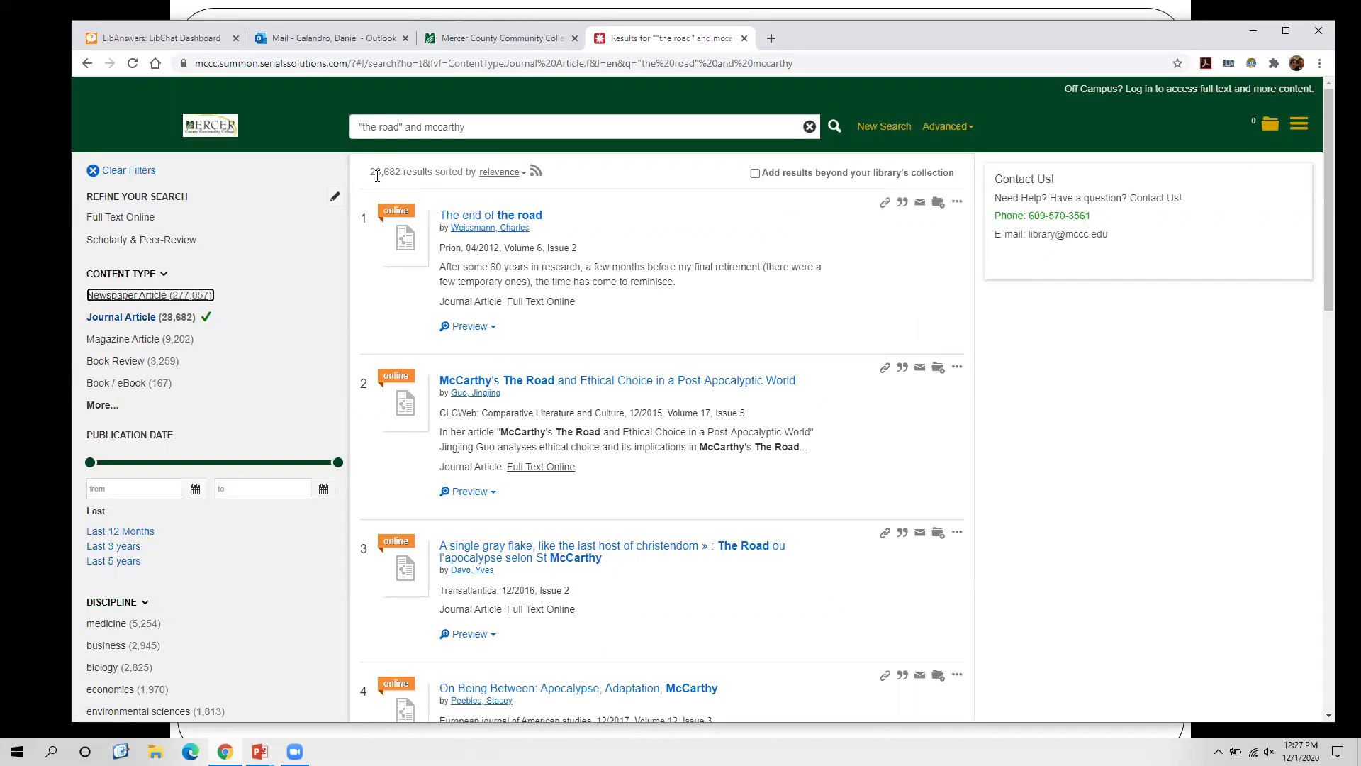
Add and environmentalism to the end of the query and rerun the search
left_click(495, 125)
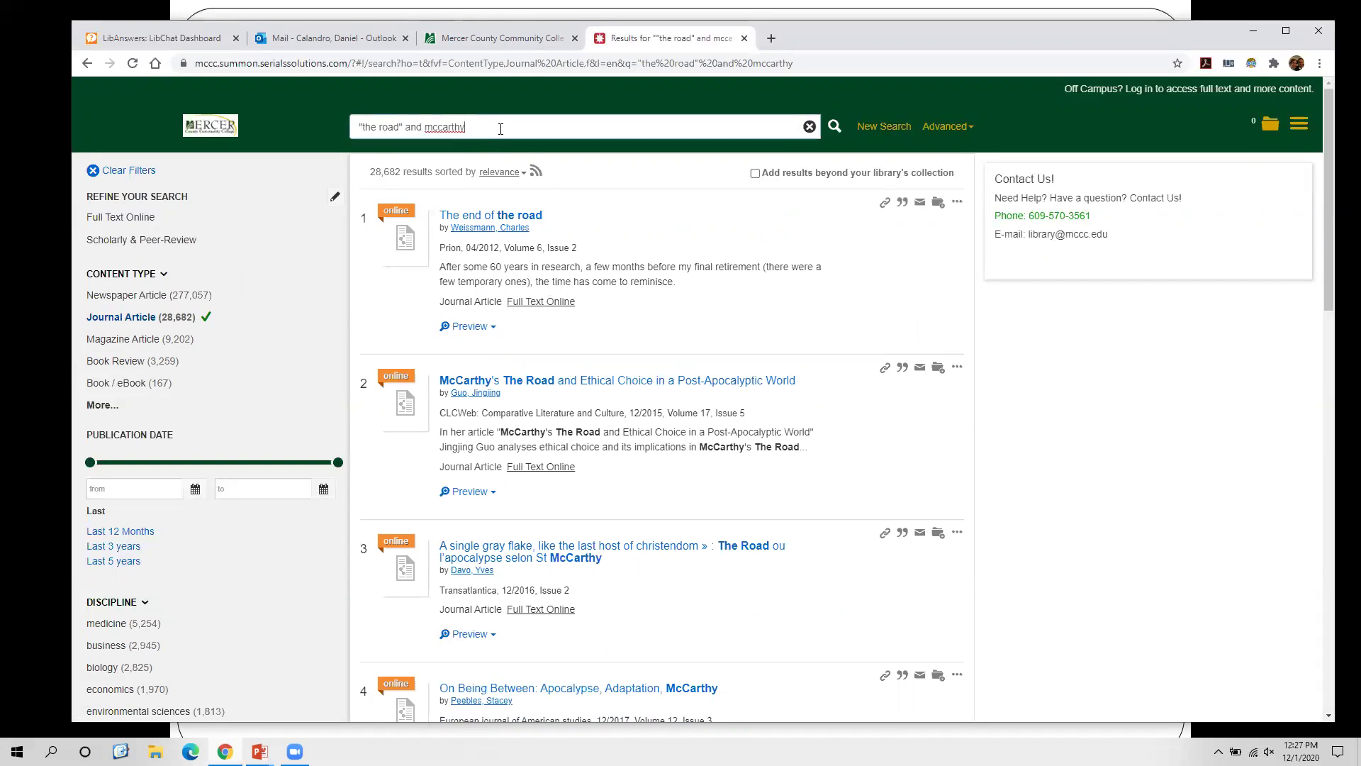
type("and ")
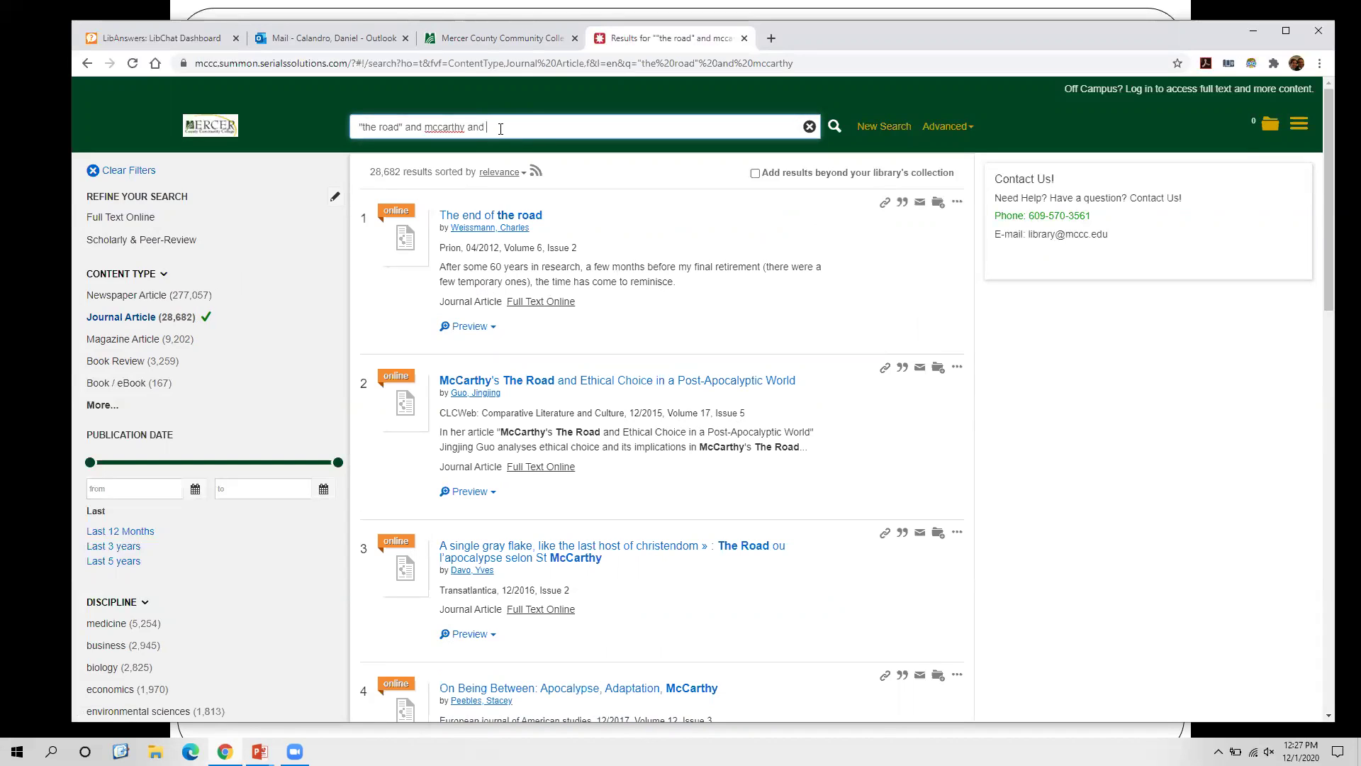
type("environmentalism")
key("Return")
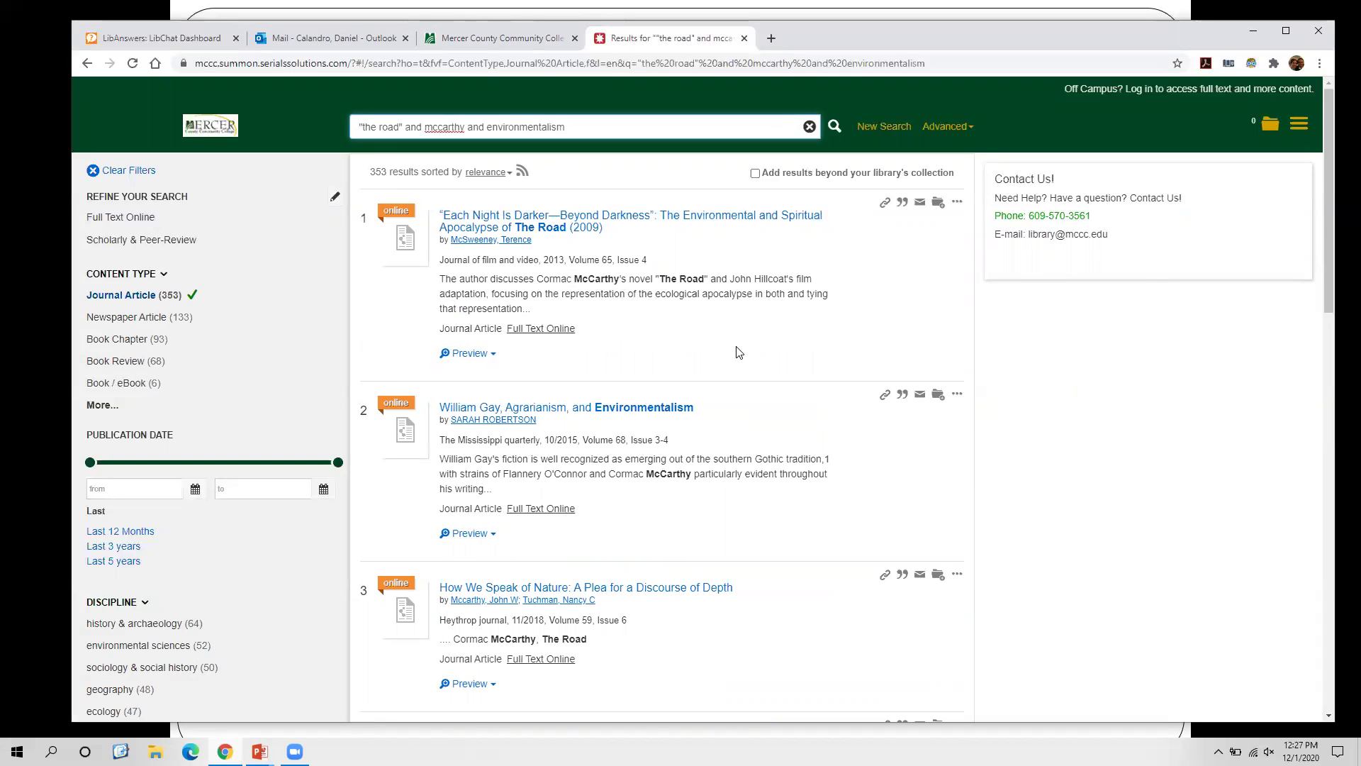
Preview the abstract and subjects of the first article, "Each Night Is Darker—Beyond Darkness", and open its full text
scroll(739, 353, "down", 4)
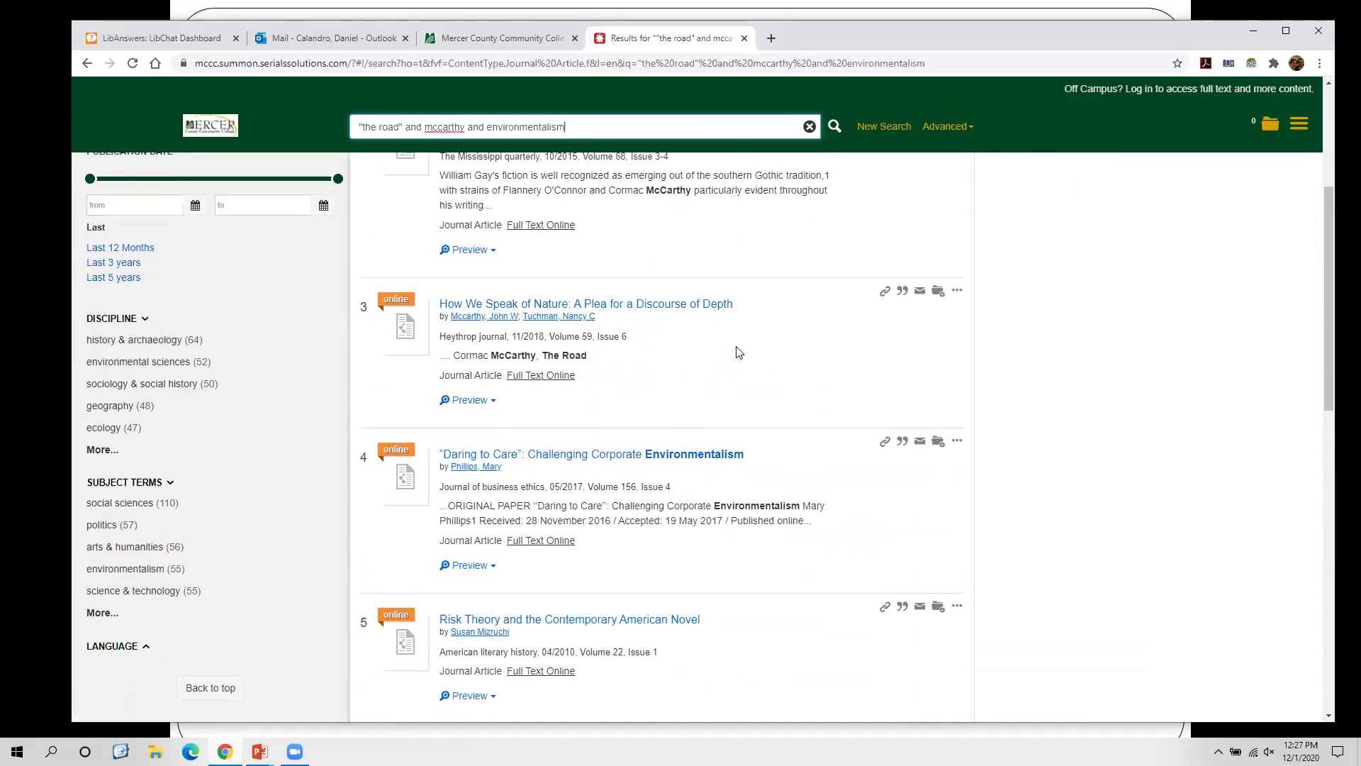
scroll(738, 352, "up", 4)
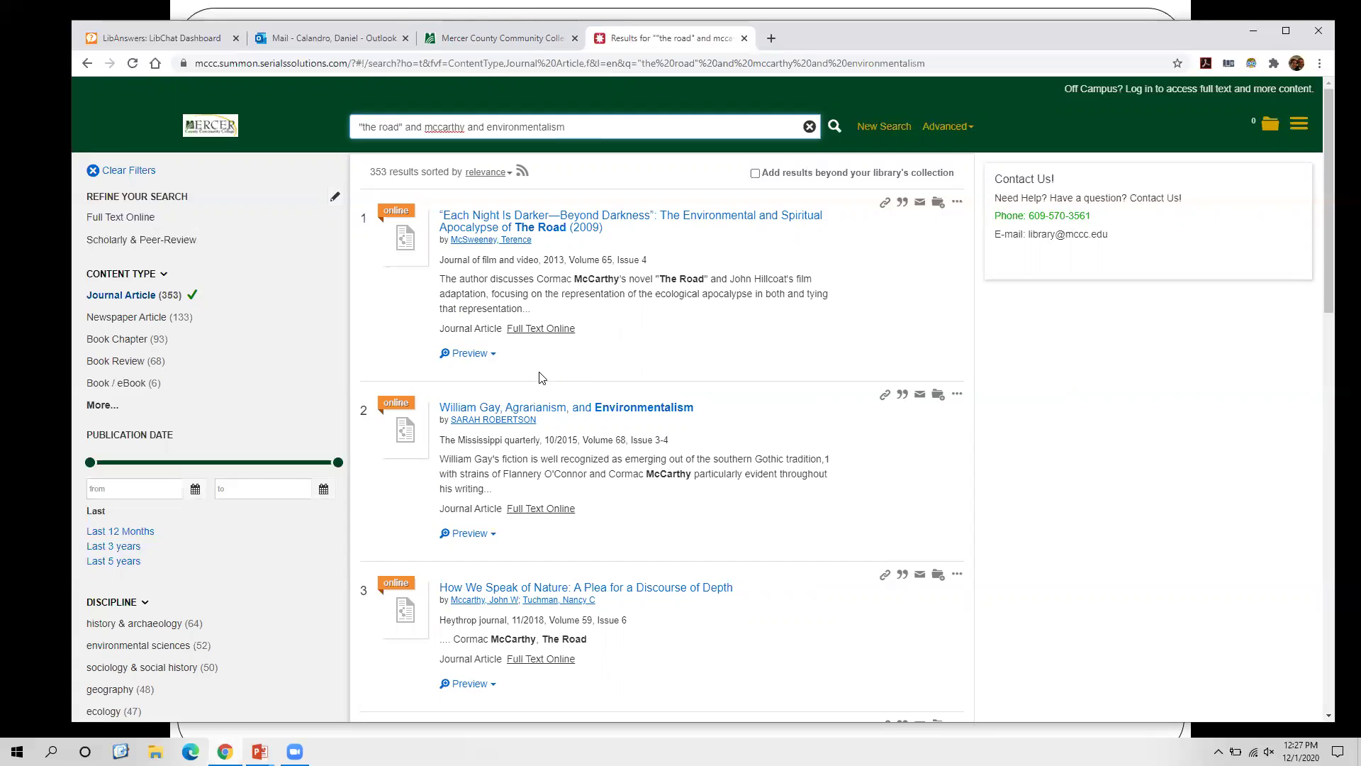
left_click(472, 356)
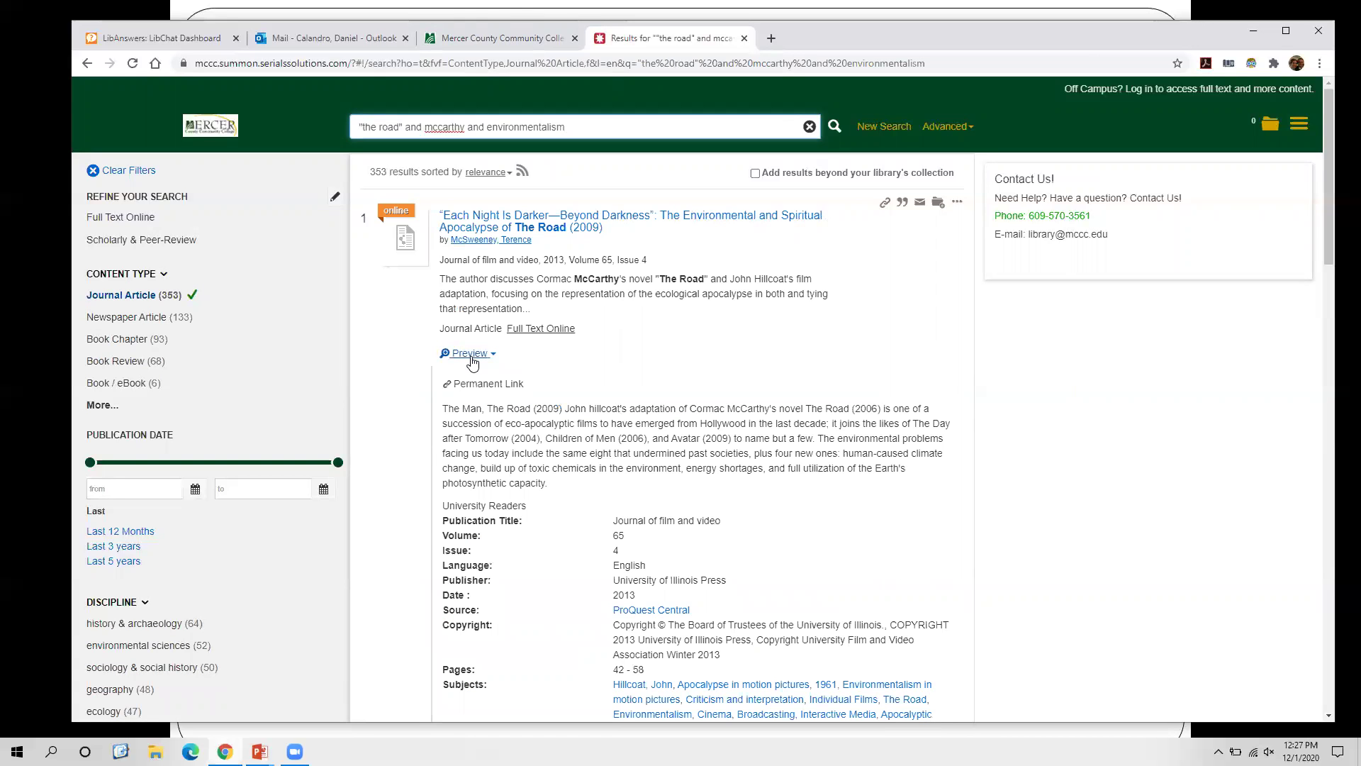
scroll(743, 434, "down", 1)
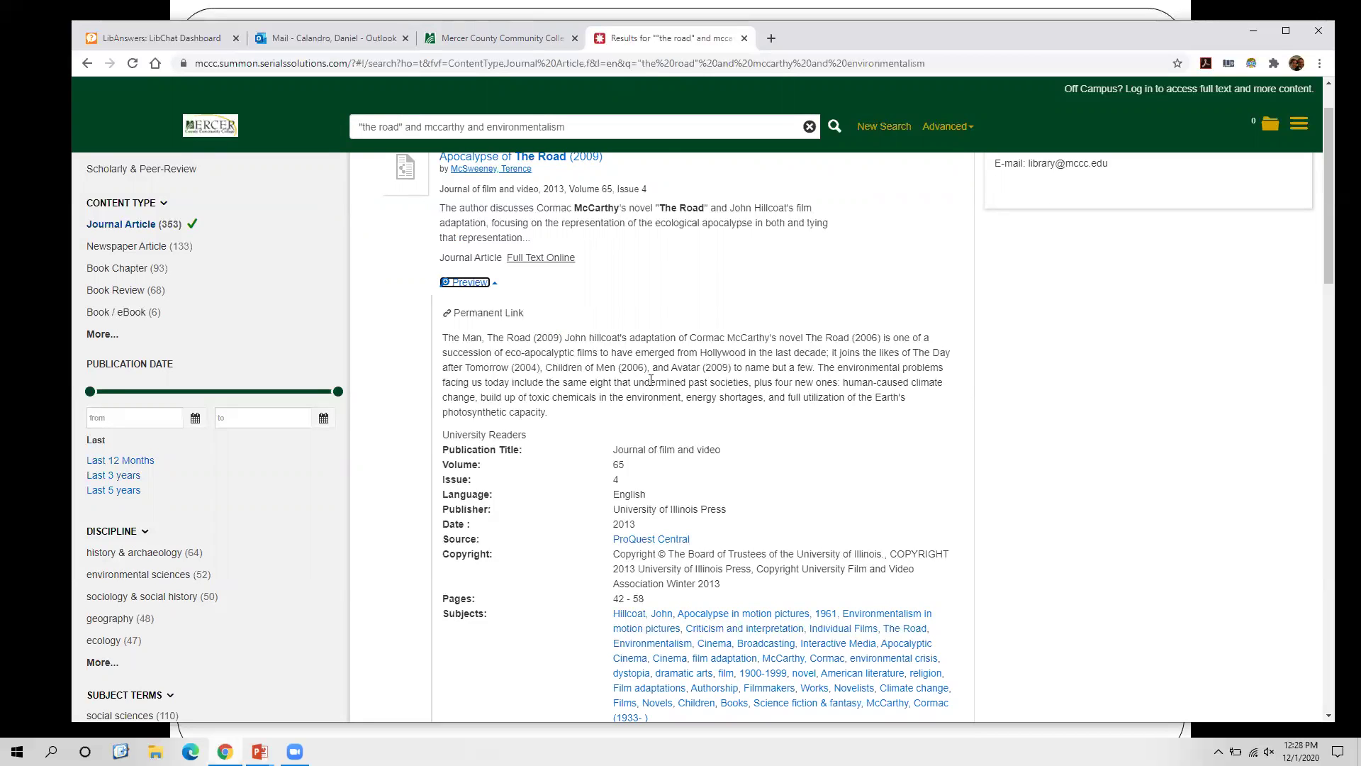
scroll(650, 381, "up", 1)
scroll(694, 425, "down", 5)
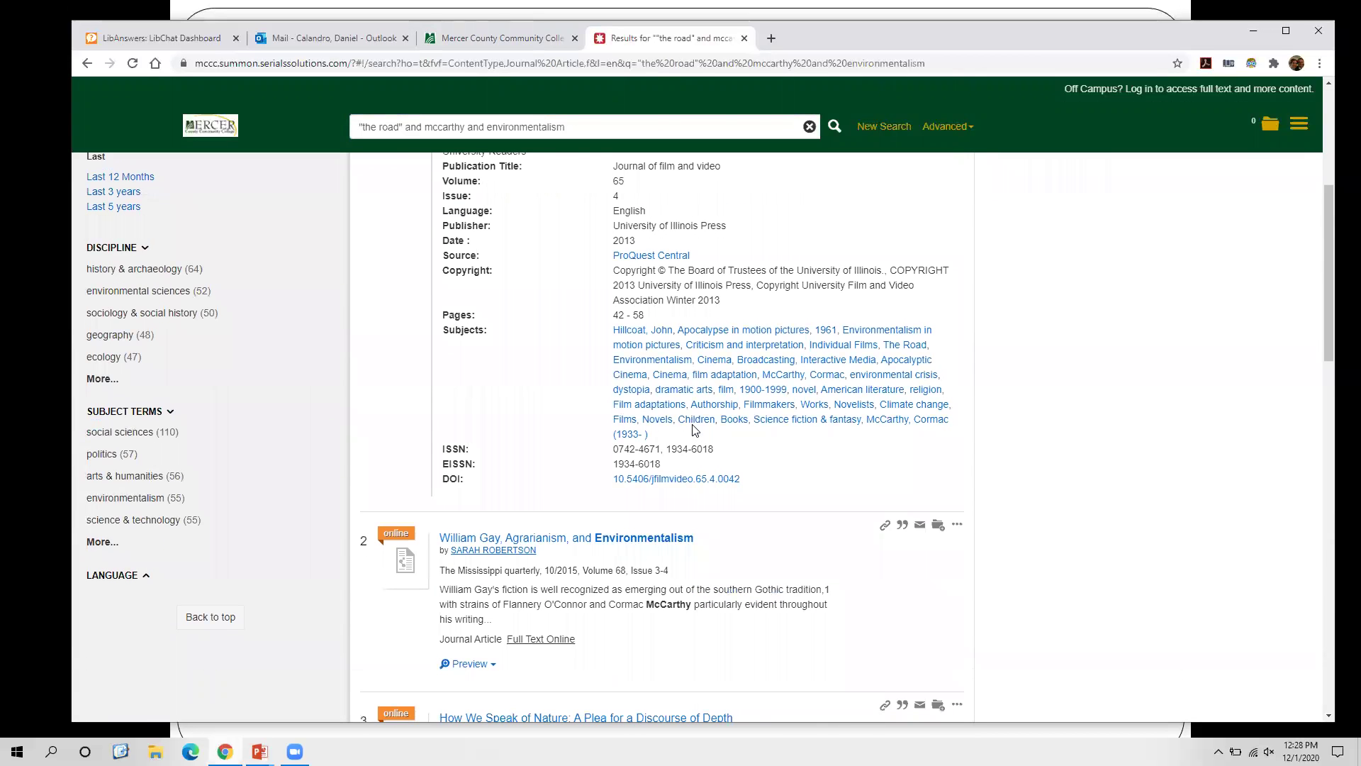
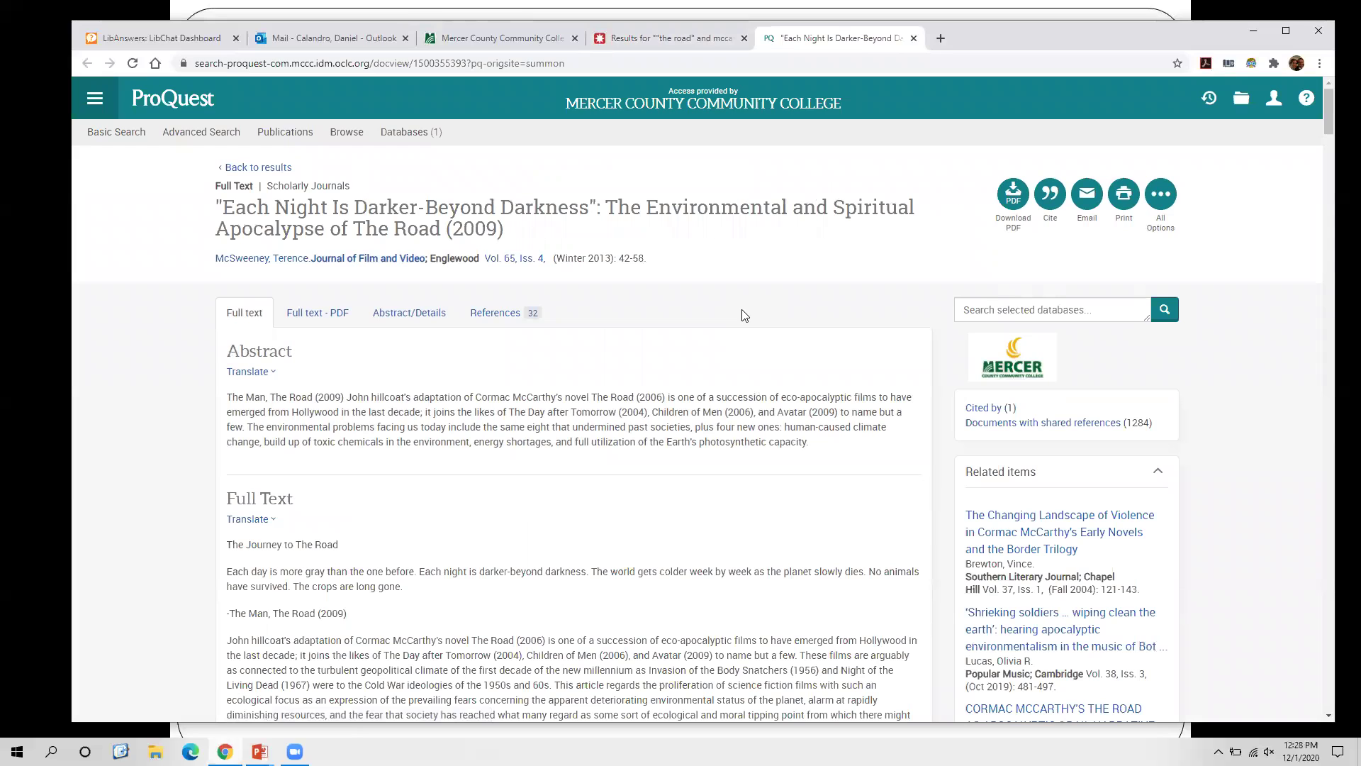
Switch to the PowerPoint slide show, advance to the Remote Database Log-in slide, and return to the article in Chrome
key("alt+Tab")
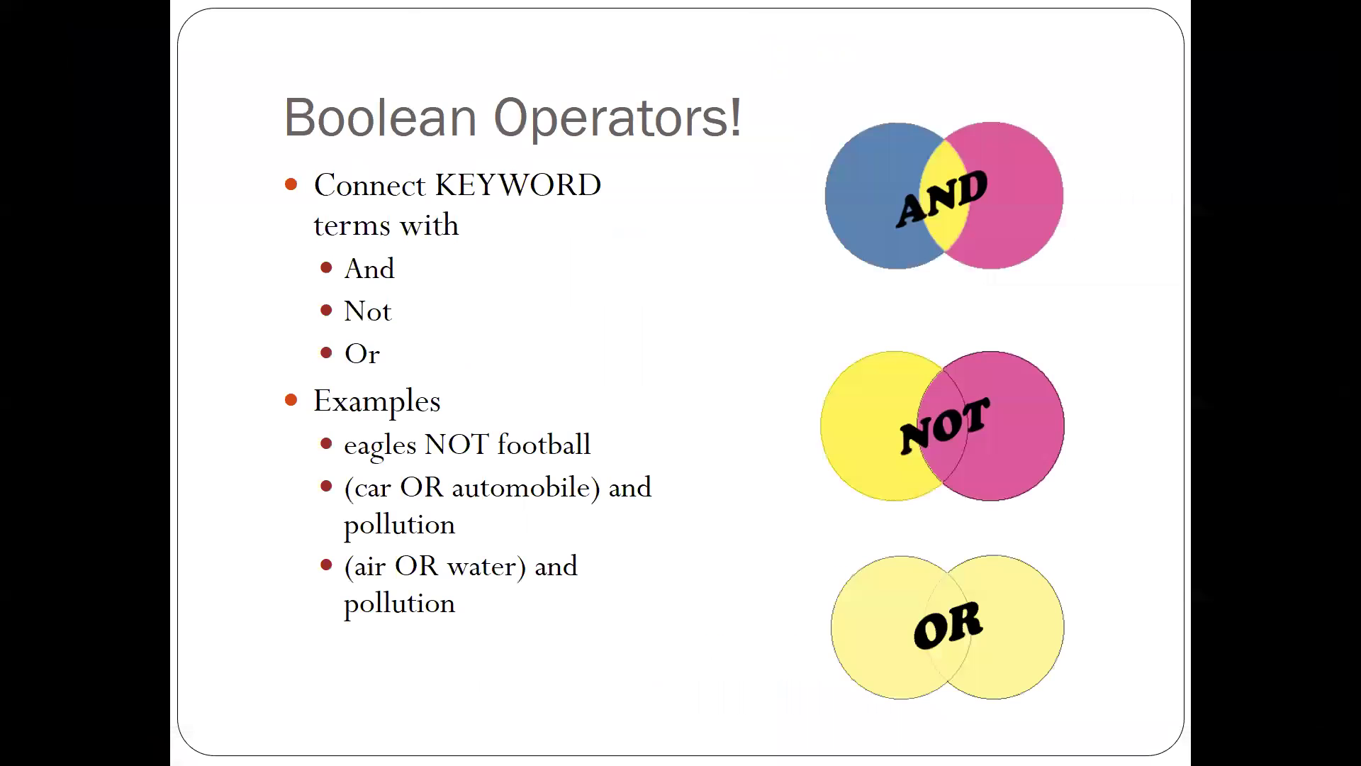
key("Right")
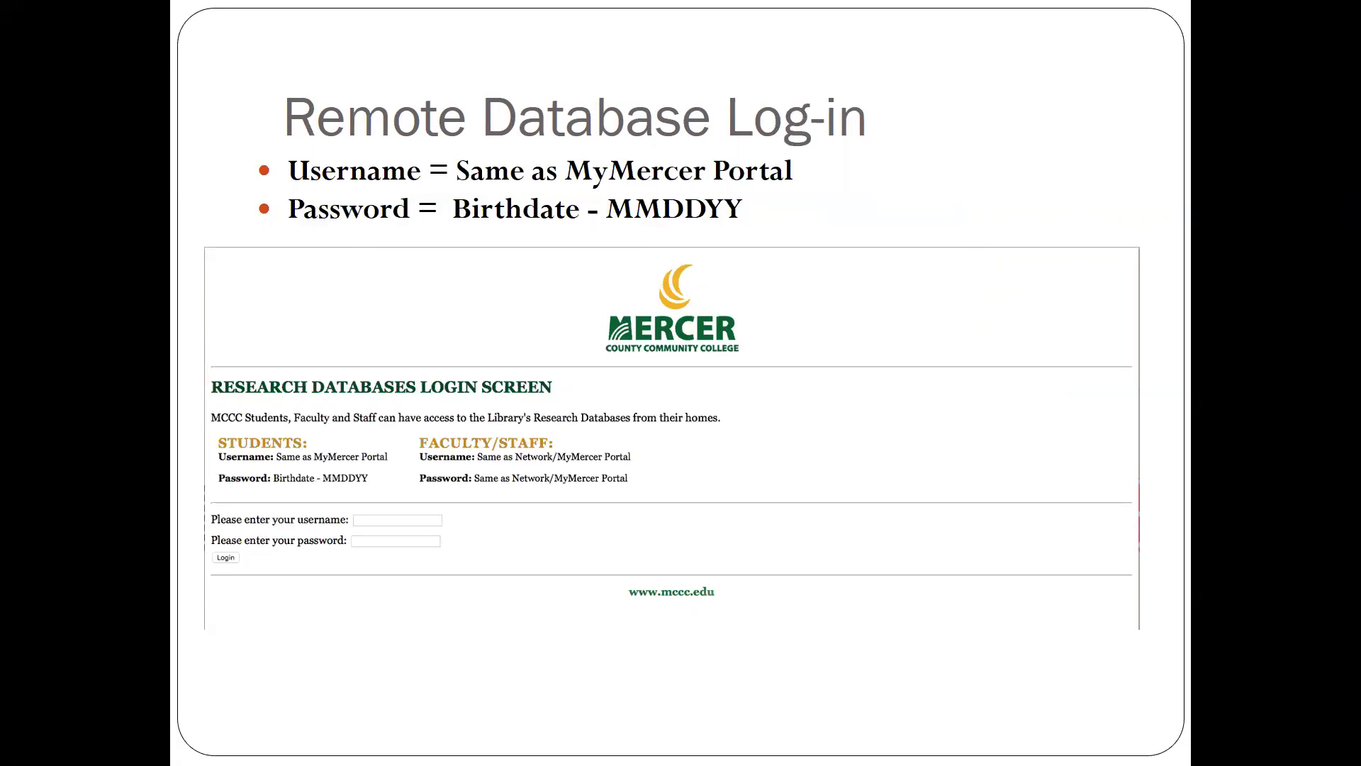
key("alt+Tab")
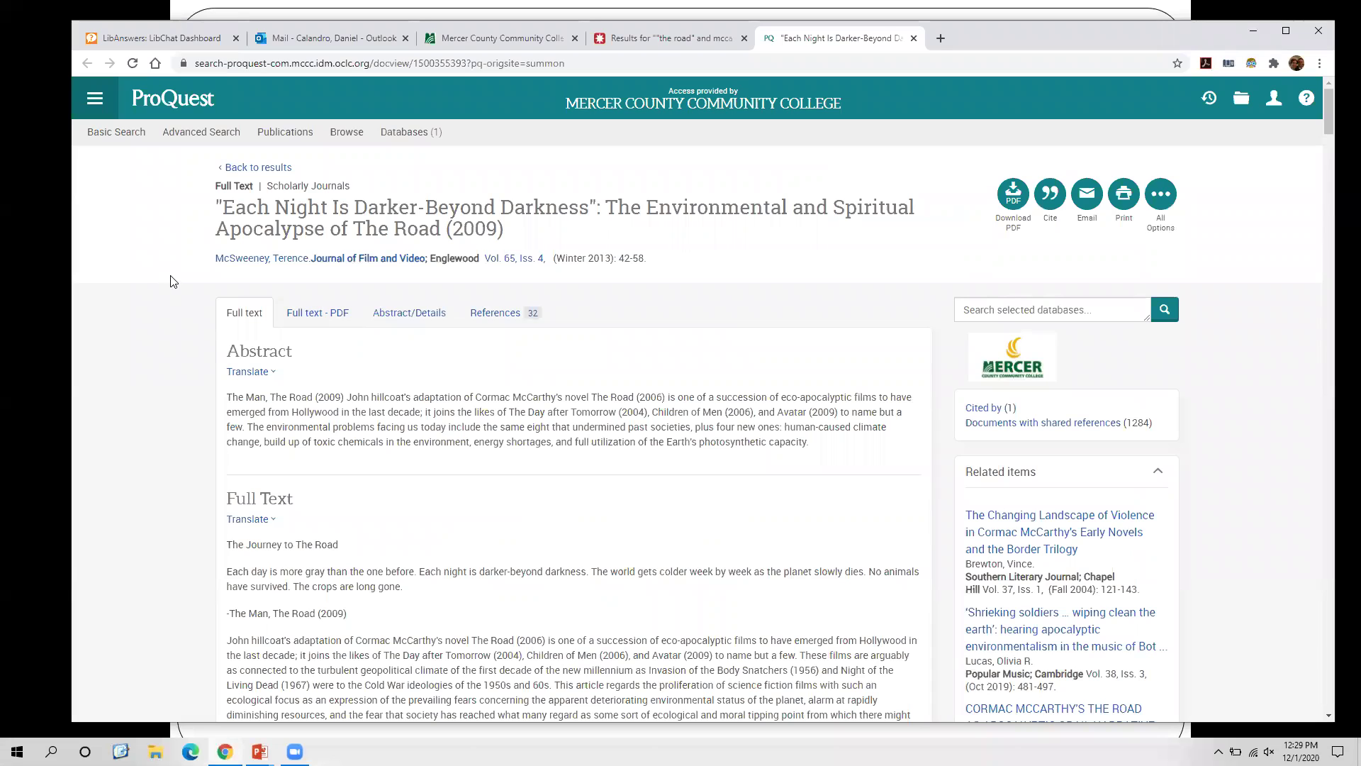
Examine the ProQuest article's title, author, journal details, abstract and full text
left_click_drag(216, 208, 378, 209)
left_click(279, 236)
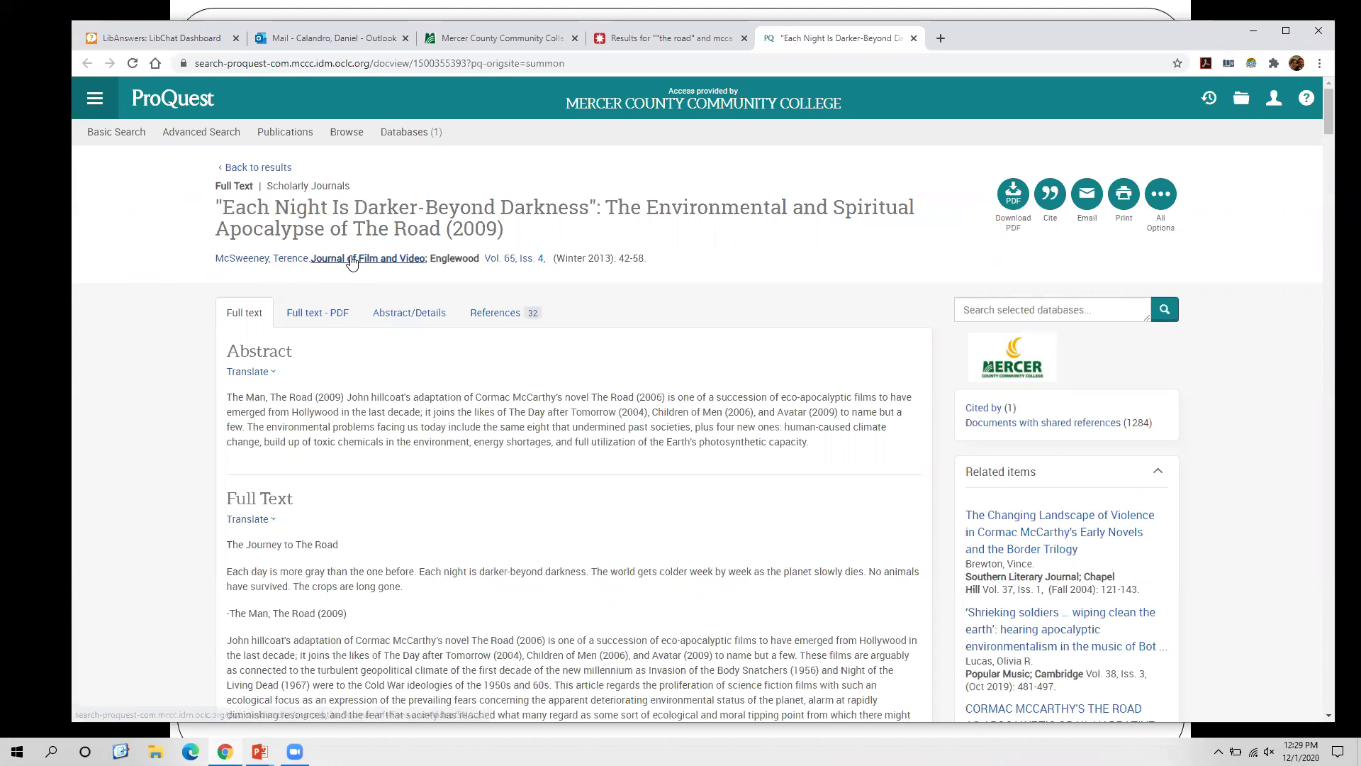
scroll(362, 290, "down", 2)
left_click_drag(360, 270, 438, 272)
left_click(428, 272)
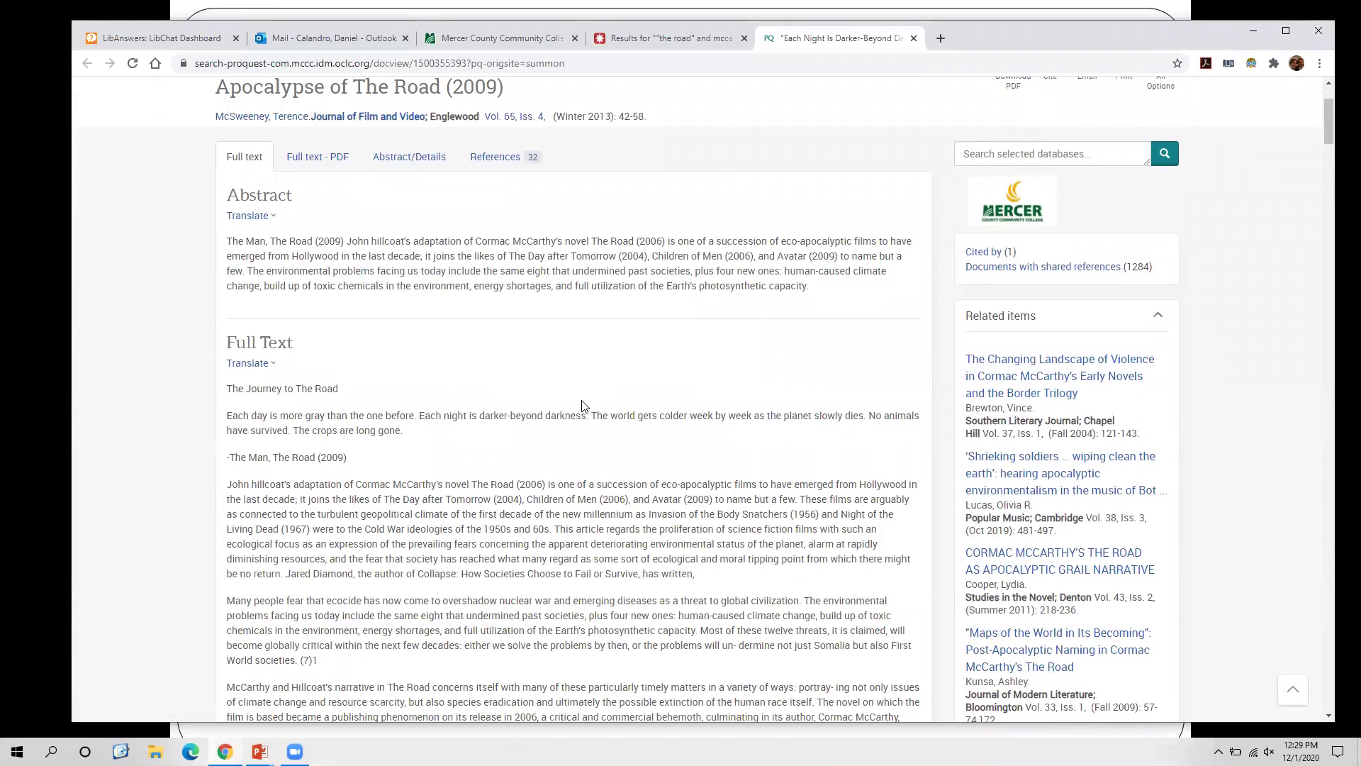
scroll(583, 400, "down", 5)
scroll(582, 400, "down", 15)
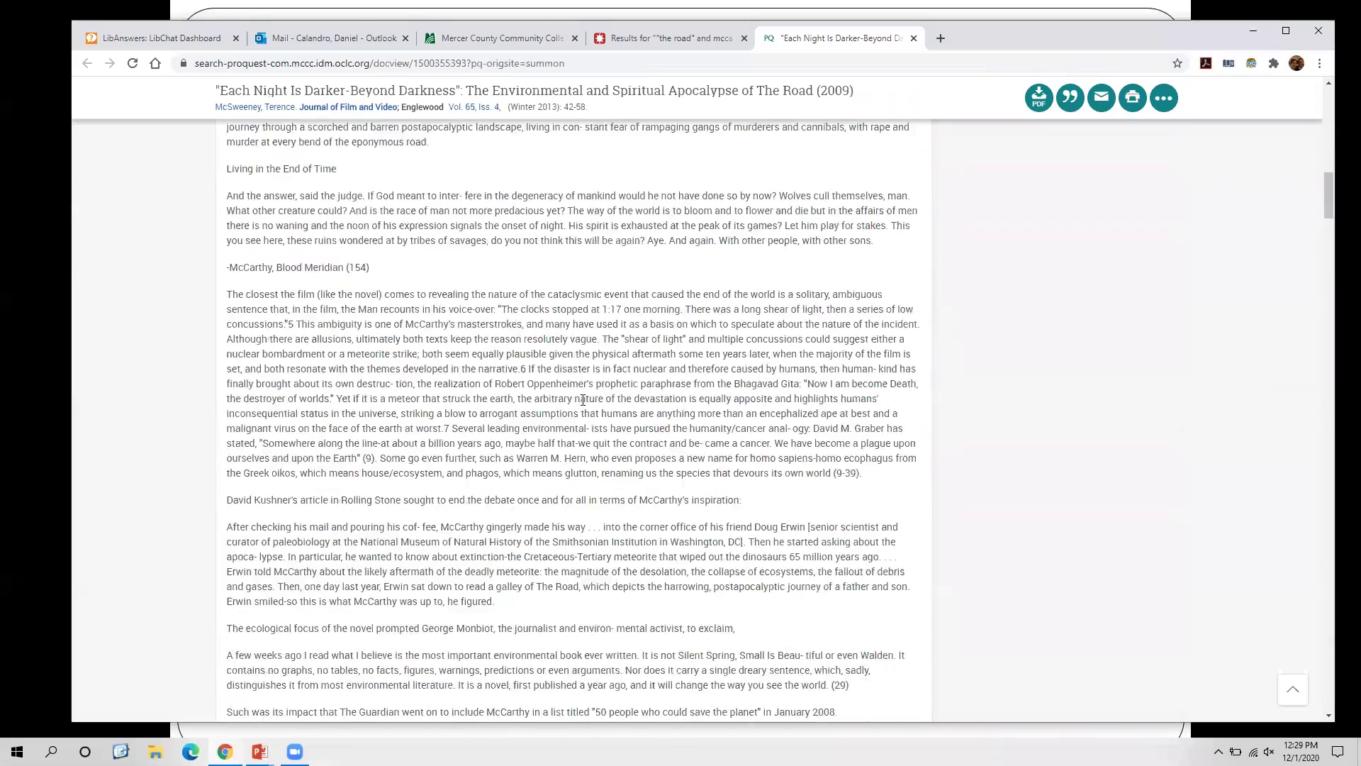
scroll(583, 399, "up", 20)
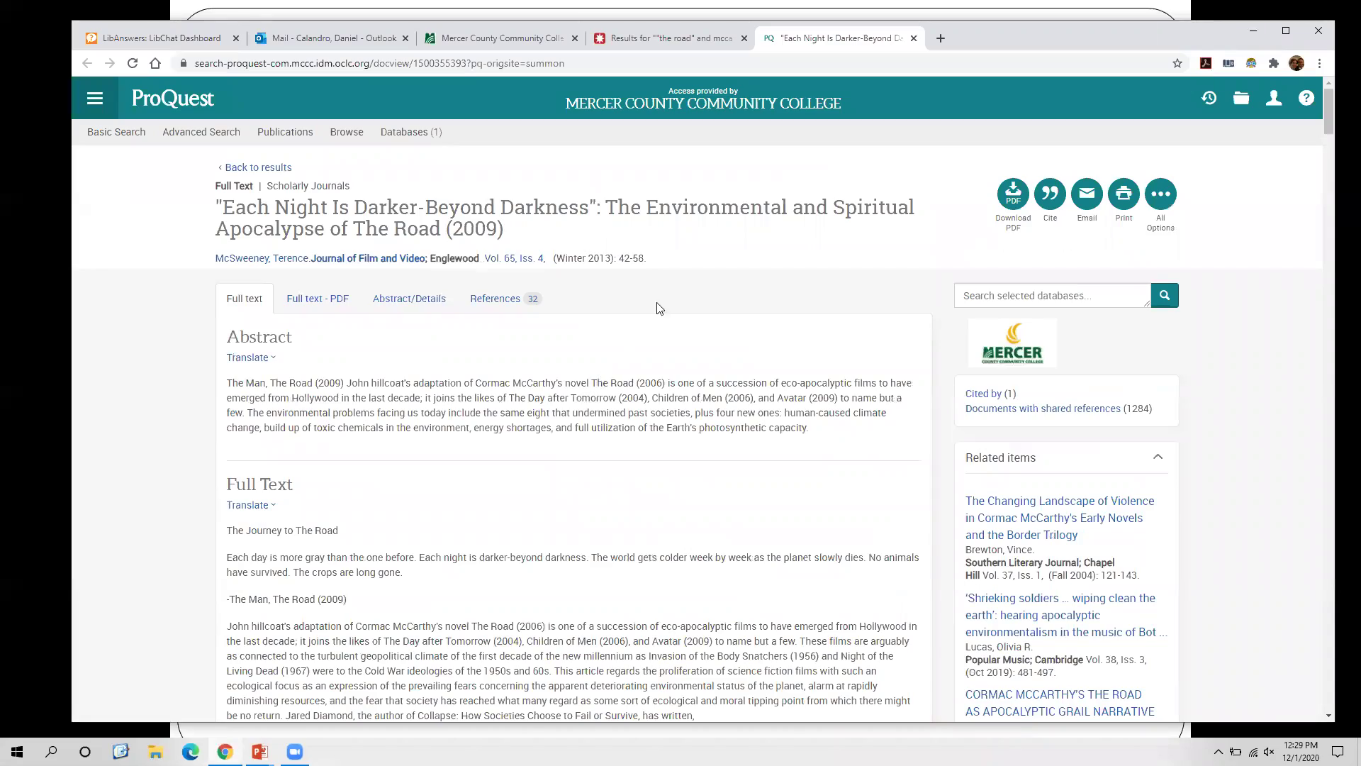
View the options for emailing the article and close the form without sending
left_click(1083, 224)
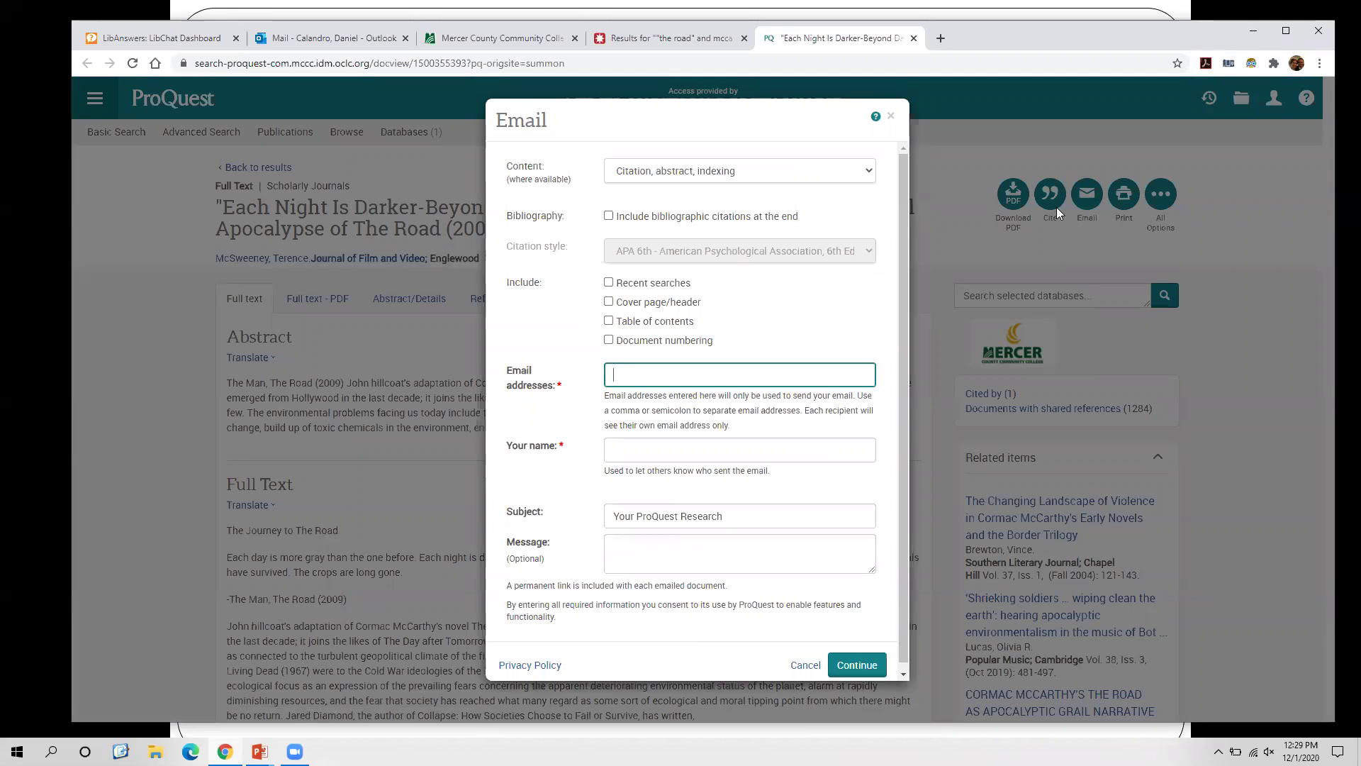
left_click(891, 115)
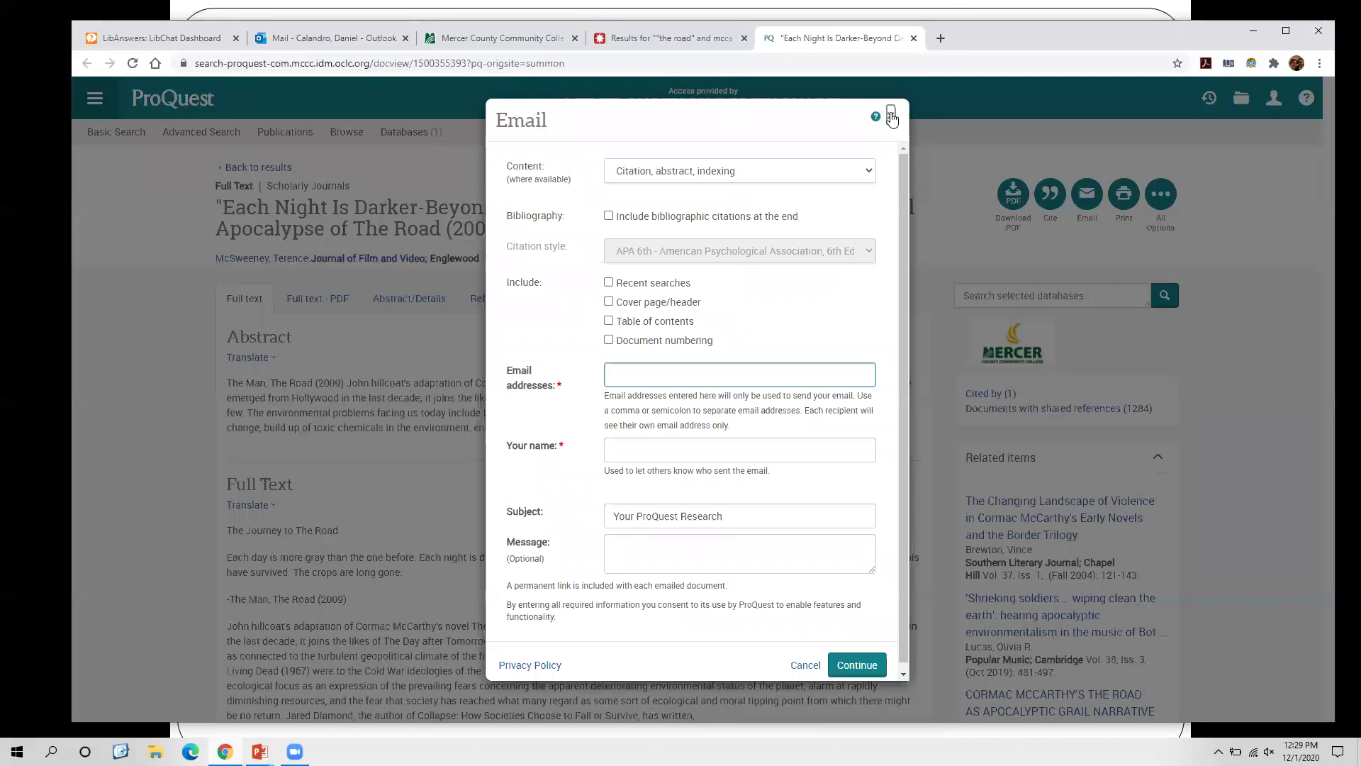
Download the article's PDF and copy its MLA 8th Edition citation to the clipboard
left_click(1013, 219)
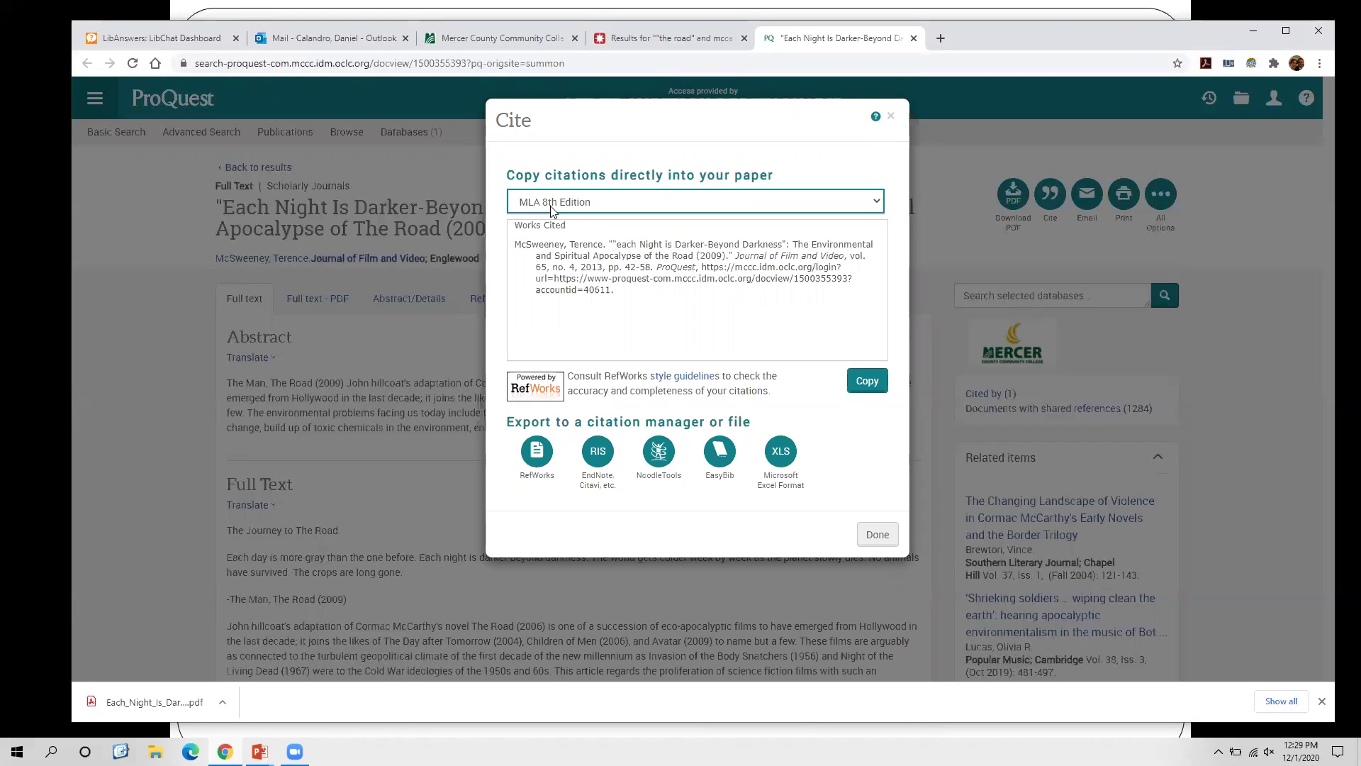
left_click_drag(627, 296, 514, 244)
left_click(639, 274)
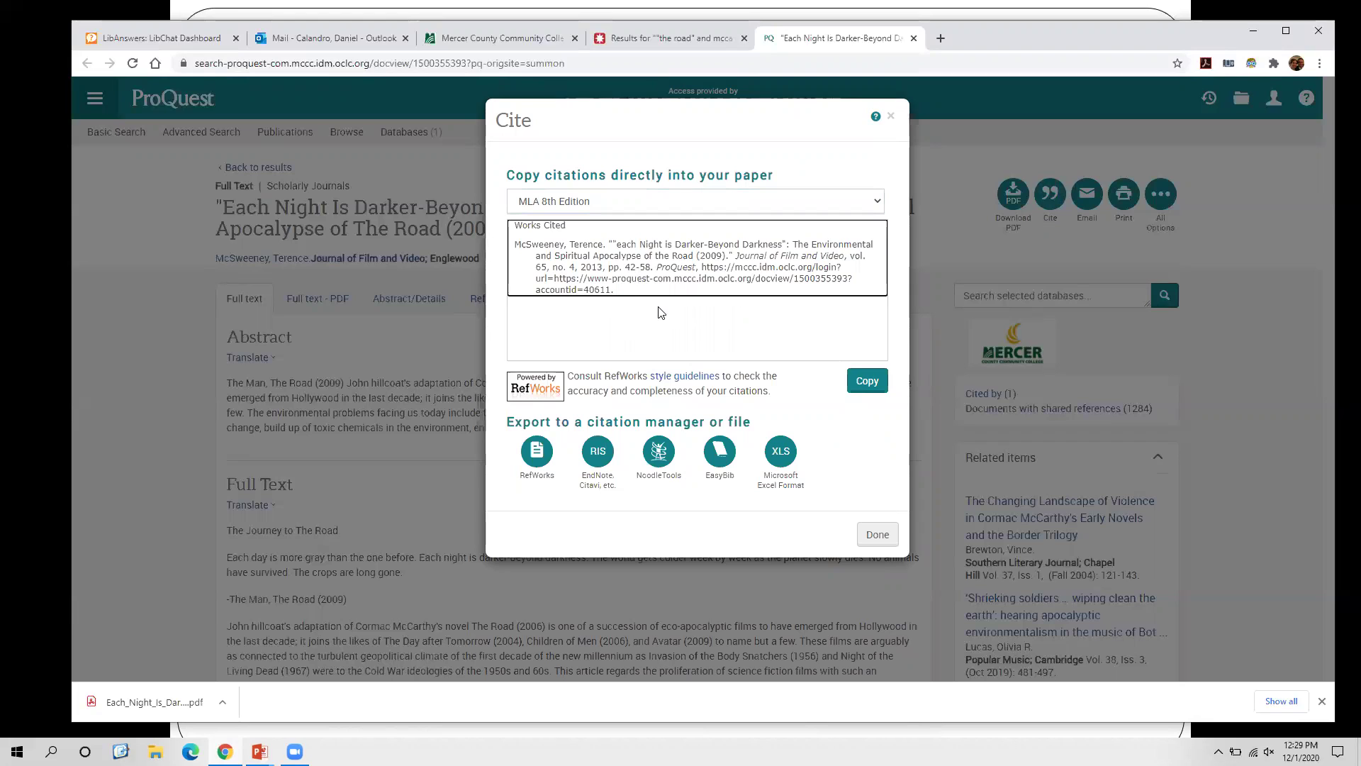
left_click(863, 389)
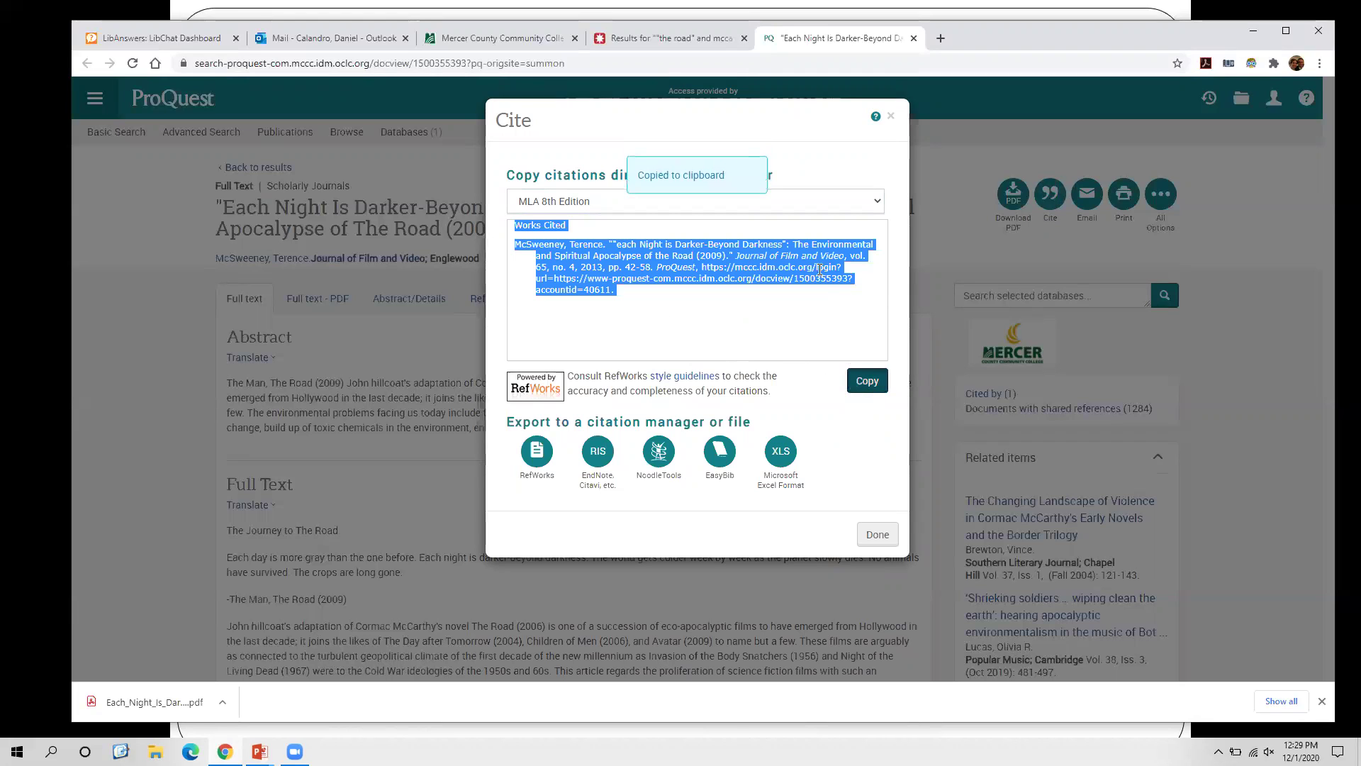
left_click(891, 118)
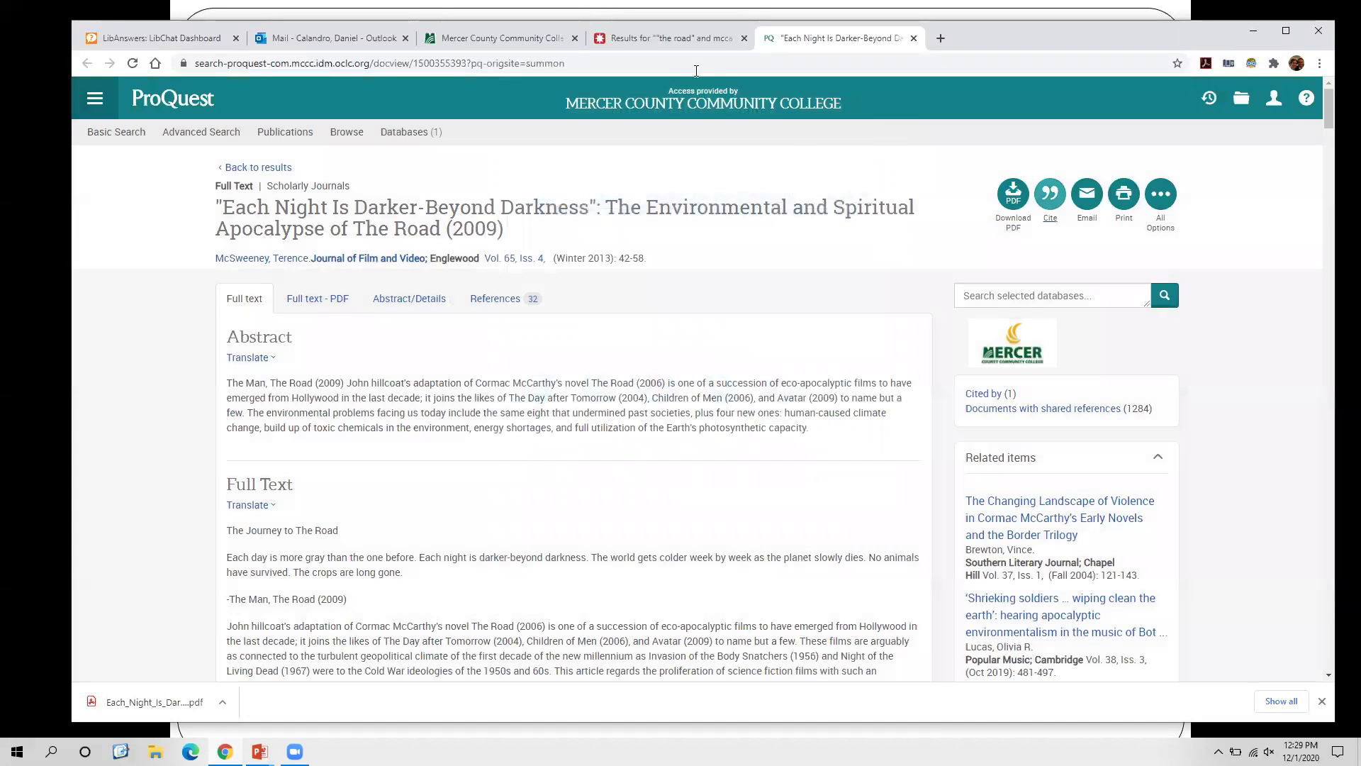
Look over the other journal articles in the library search results for "the road" and mccarthy and environmentalism
left_click(670, 38)
scroll(752, 284, "down", 5)
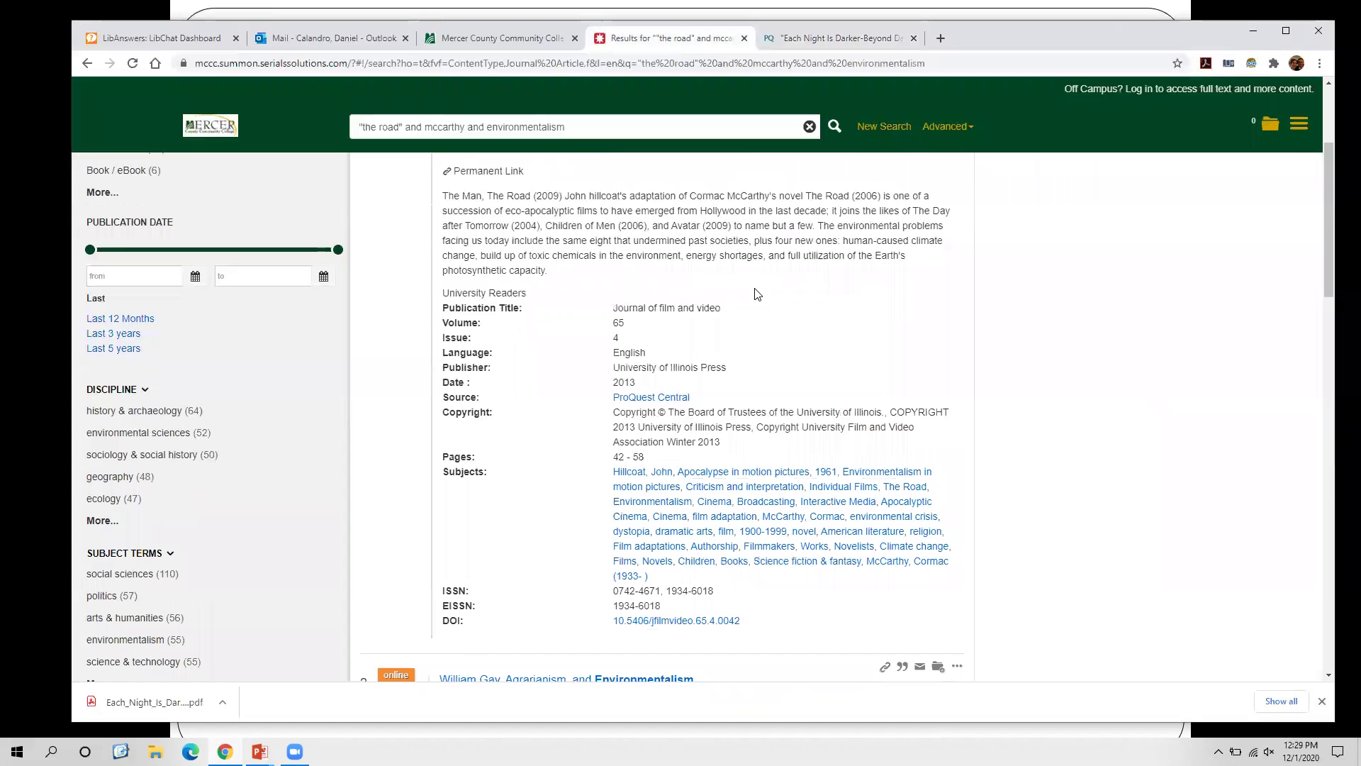
scroll(756, 292, "down", 6)
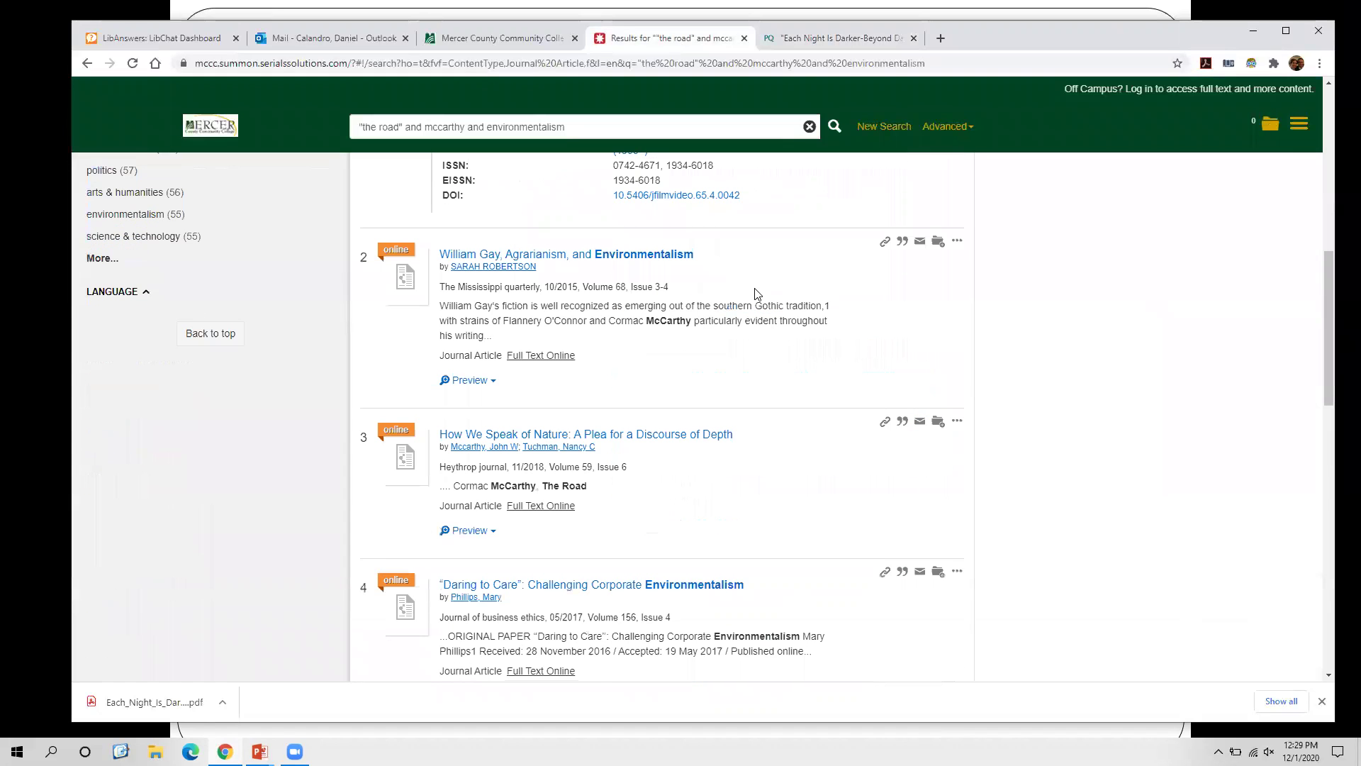
Return to the ProQuest article and open its related item "Maps of the World in Its Becoming": Post-Apocalyptic Naming in Cormac McCarthy's The Road
left_click(822, 41)
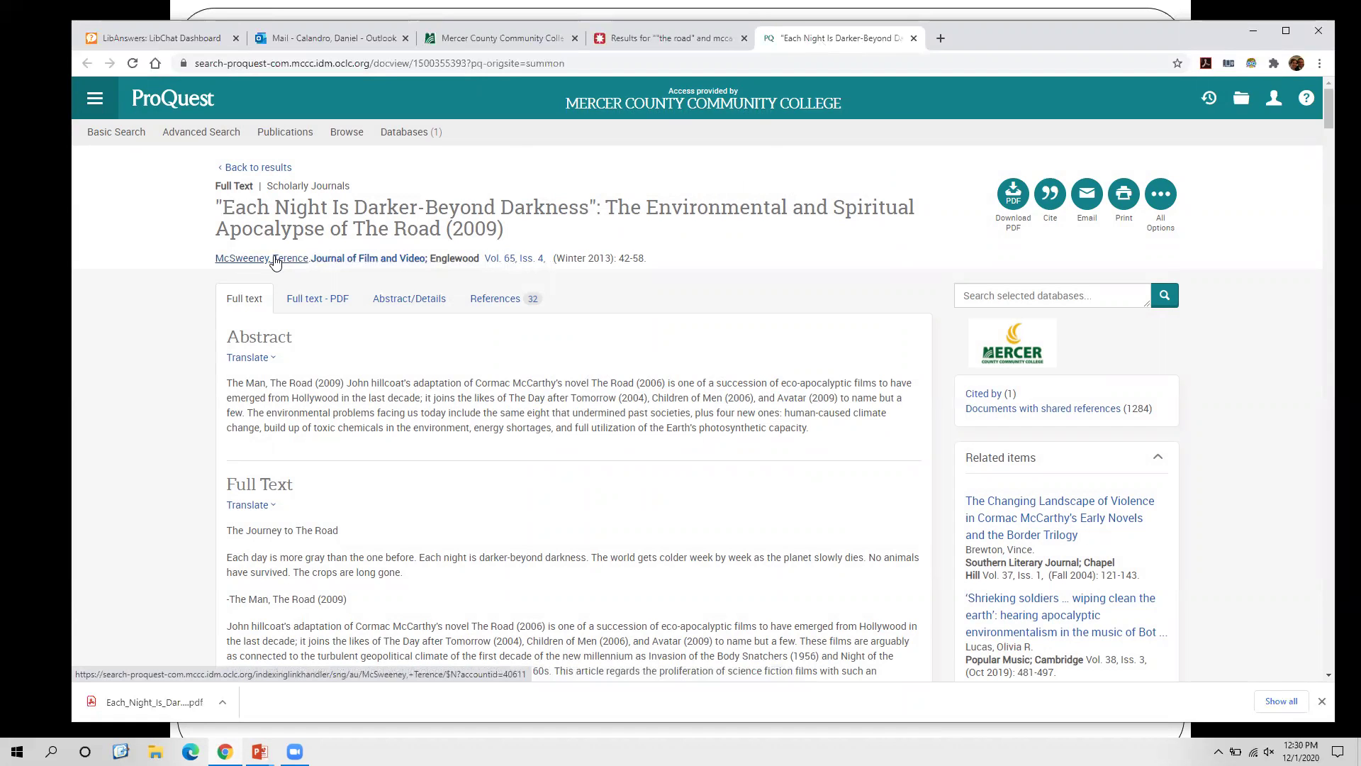
scroll(1230, 323, "down", 5)
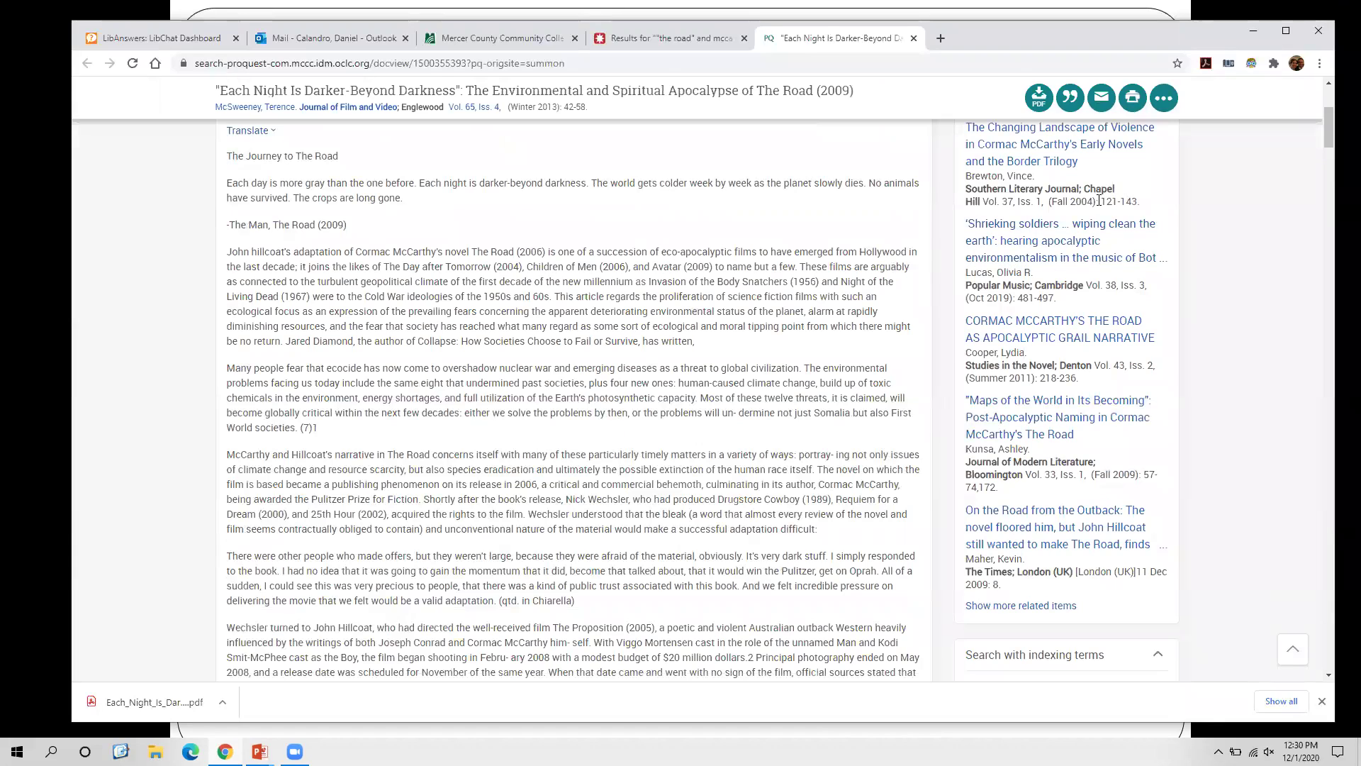
scroll(1097, 215, "up", 1)
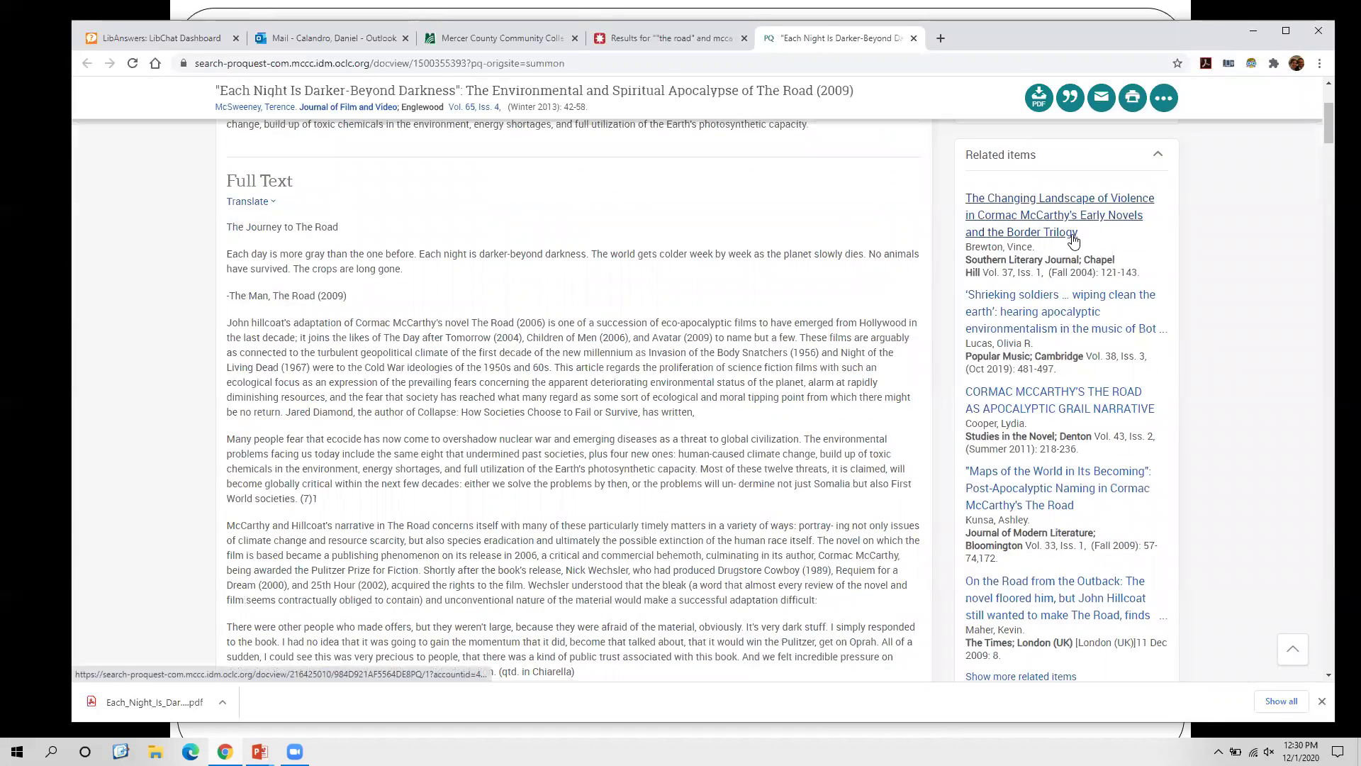
scroll(1075, 241, "down", 1)
scroll(1075, 241, "down", 1)
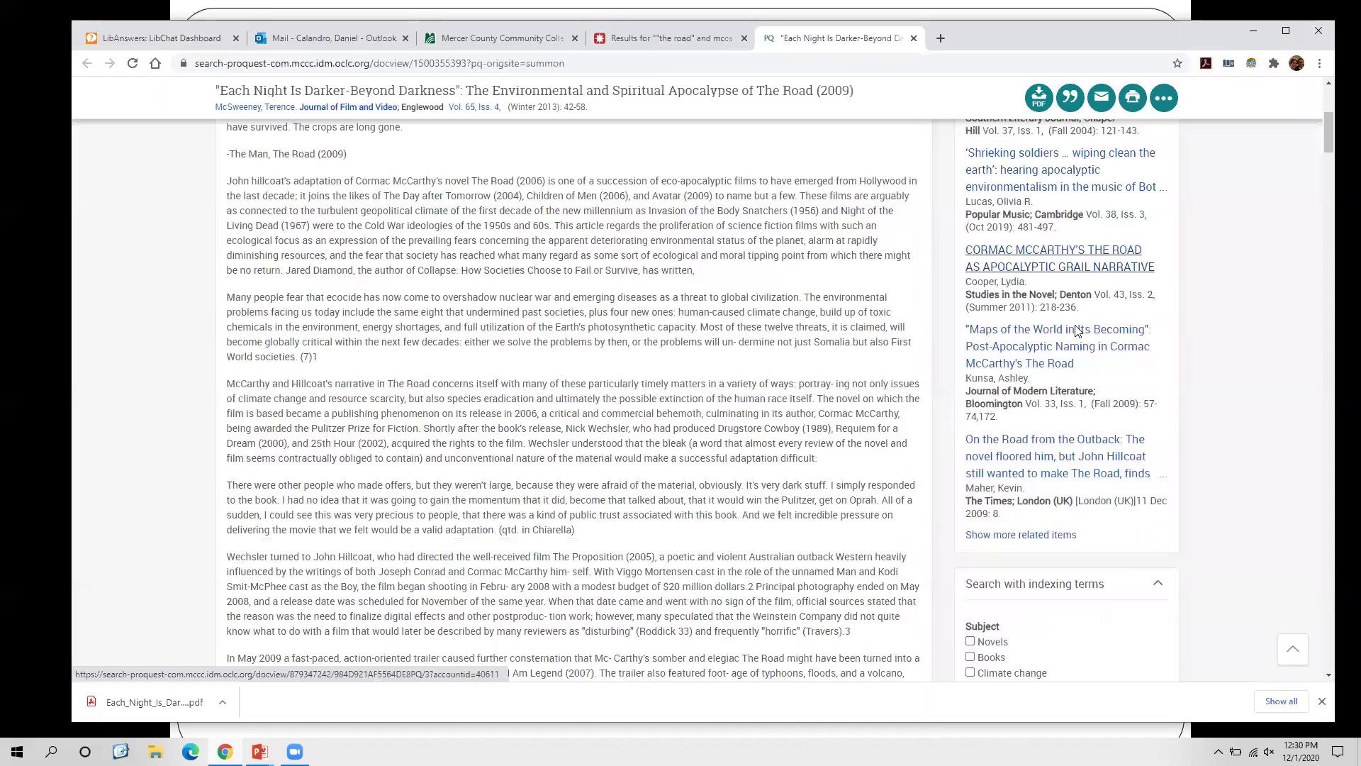
left_click(1068, 374)
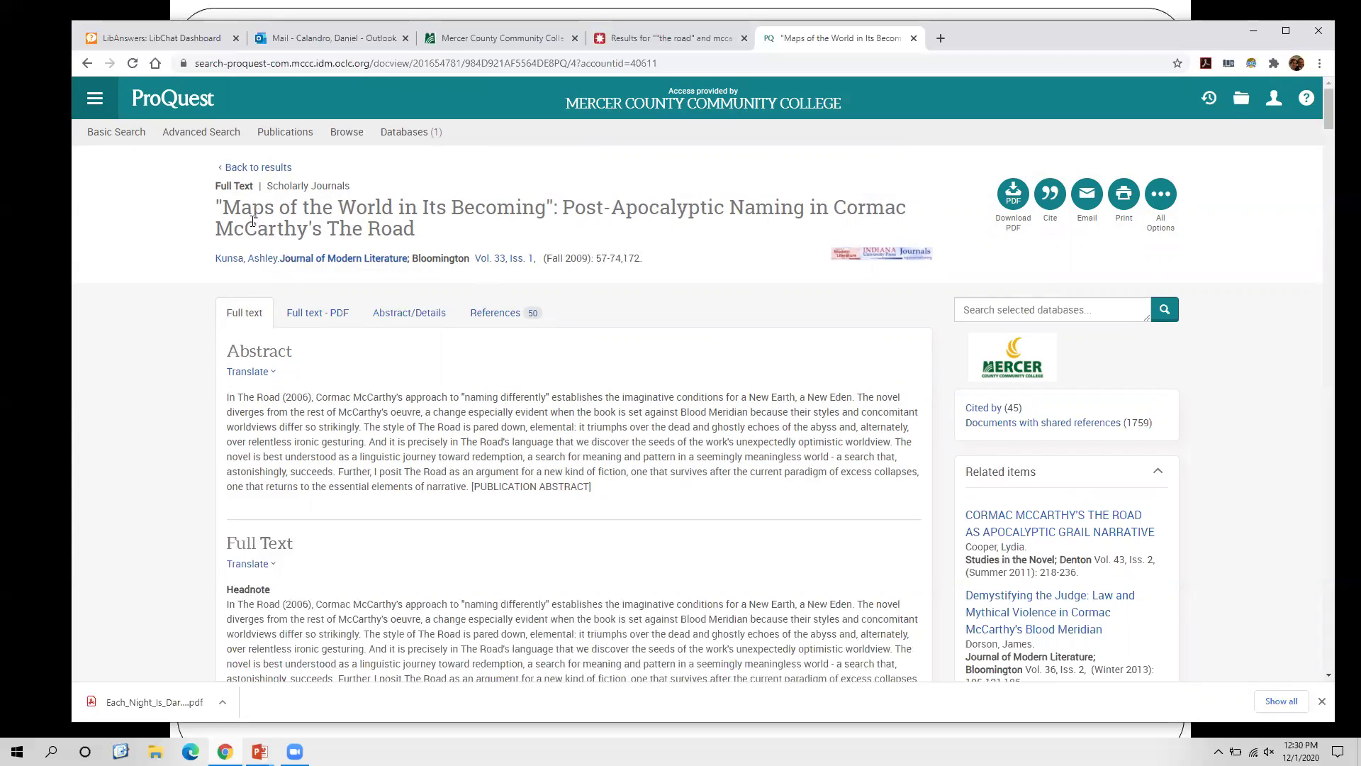
Examine the abstract, full text, keywords and related items of the "Maps of the World in Its Becoming" article
scroll(499, 342, "down", 1)
scroll(499, 342, "down", 2)
left_click_drag(368, 264, 496, 305)
left_click(494, 309)
scroll(494, 310, "down", 1)
scroll(494, 310, "down", 4)
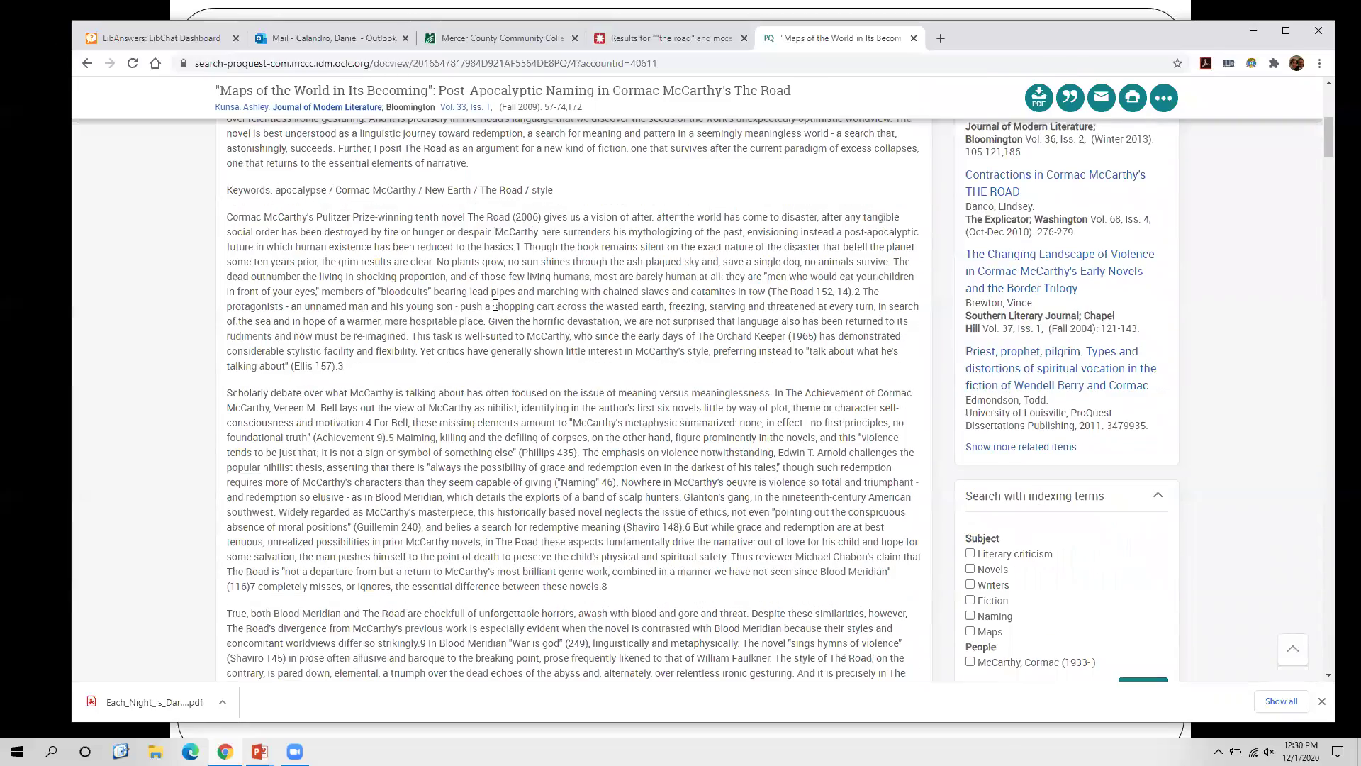
scroll(494, 310, "up", 2)
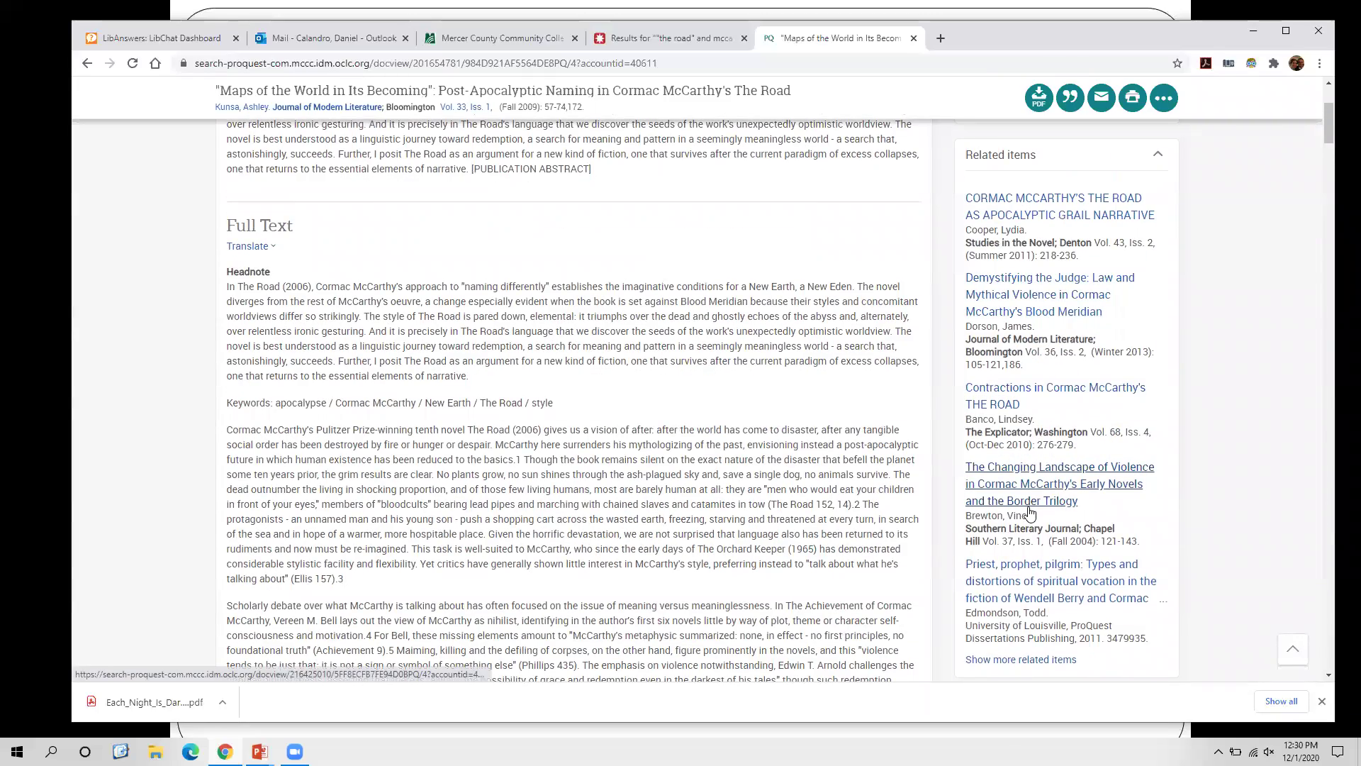
scroll(1030, 511, "up", 4)
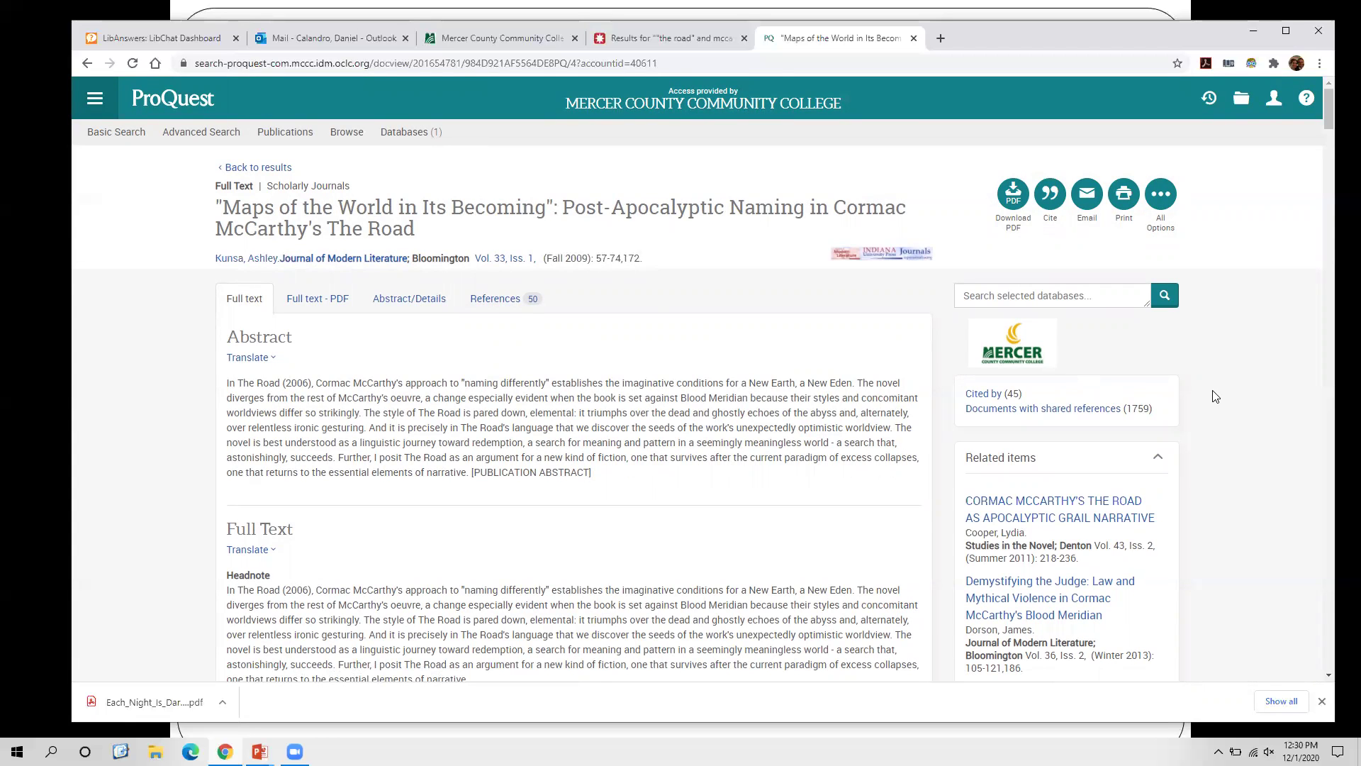
scroll(1214, 397, "down", 5)
scroll(1214, 396, "up", 2)
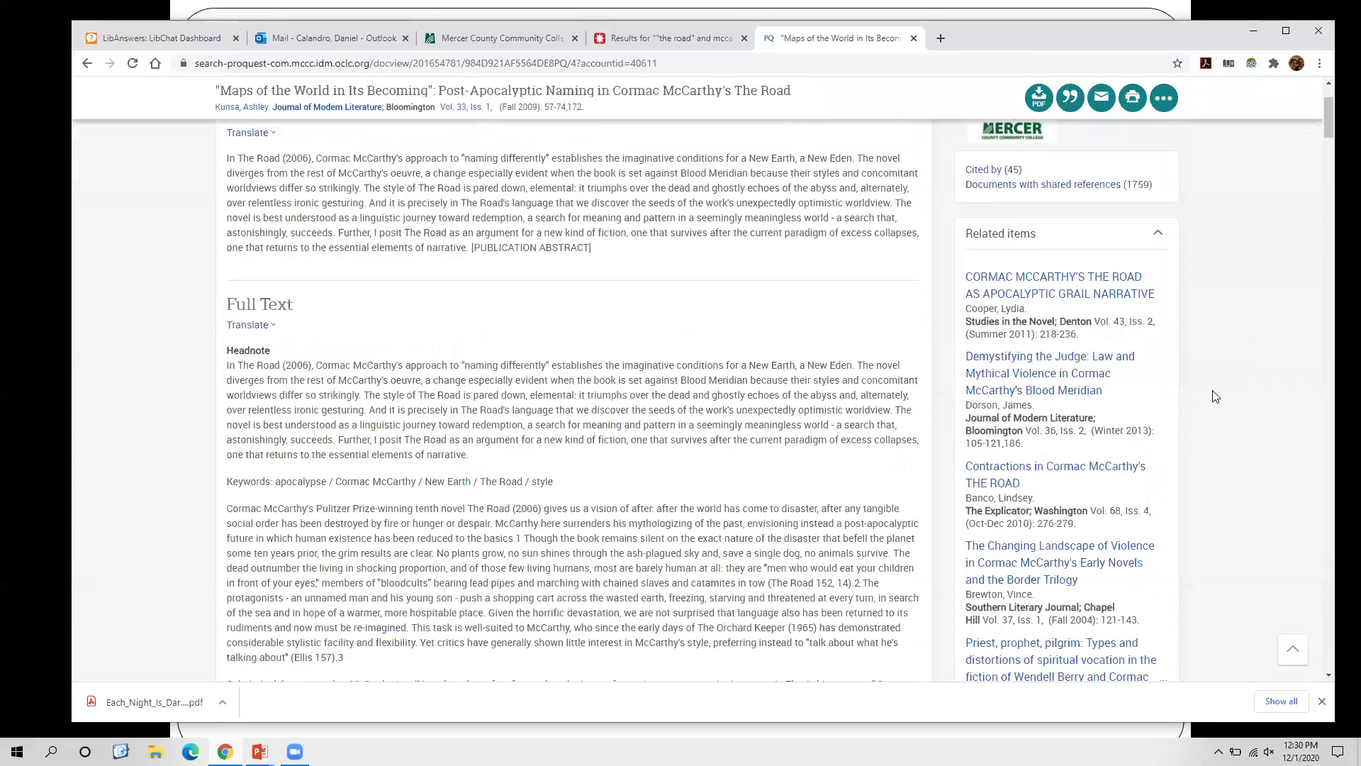
scroll(1214, 396, "up", 3)
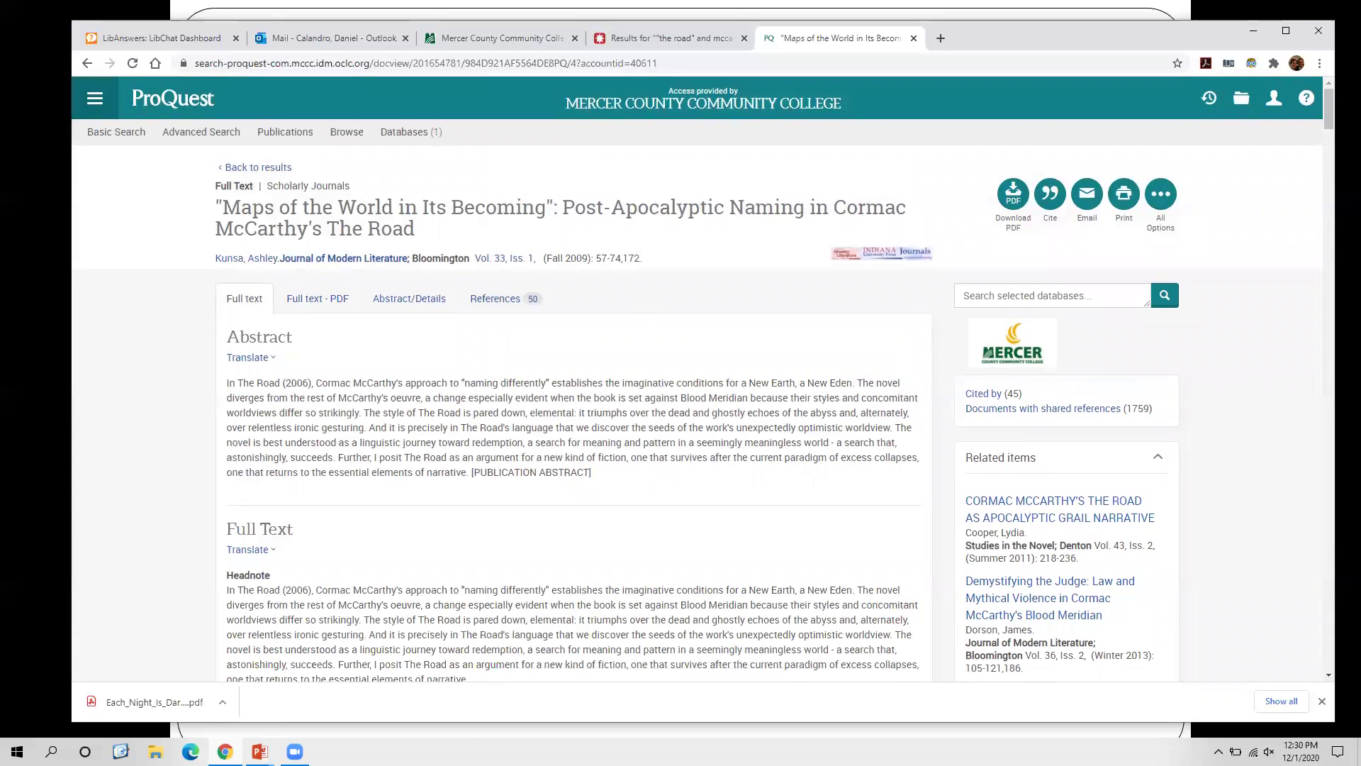
Open the downloaded Each_Night_Is_Darker-Beyond_D.pdf and enlarge its pages for easier reading
left_click(163, 701)
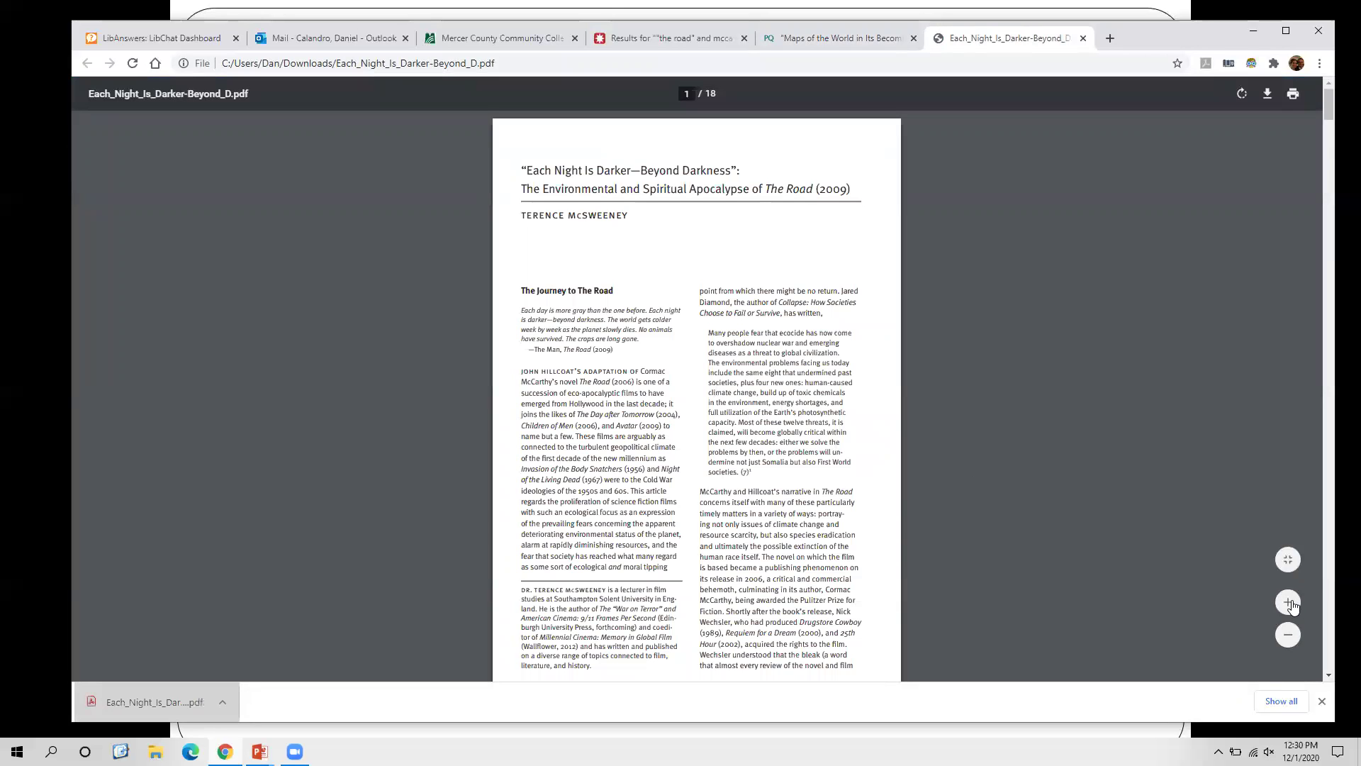
left_click(1288, 643)
left_click(1288, 644)
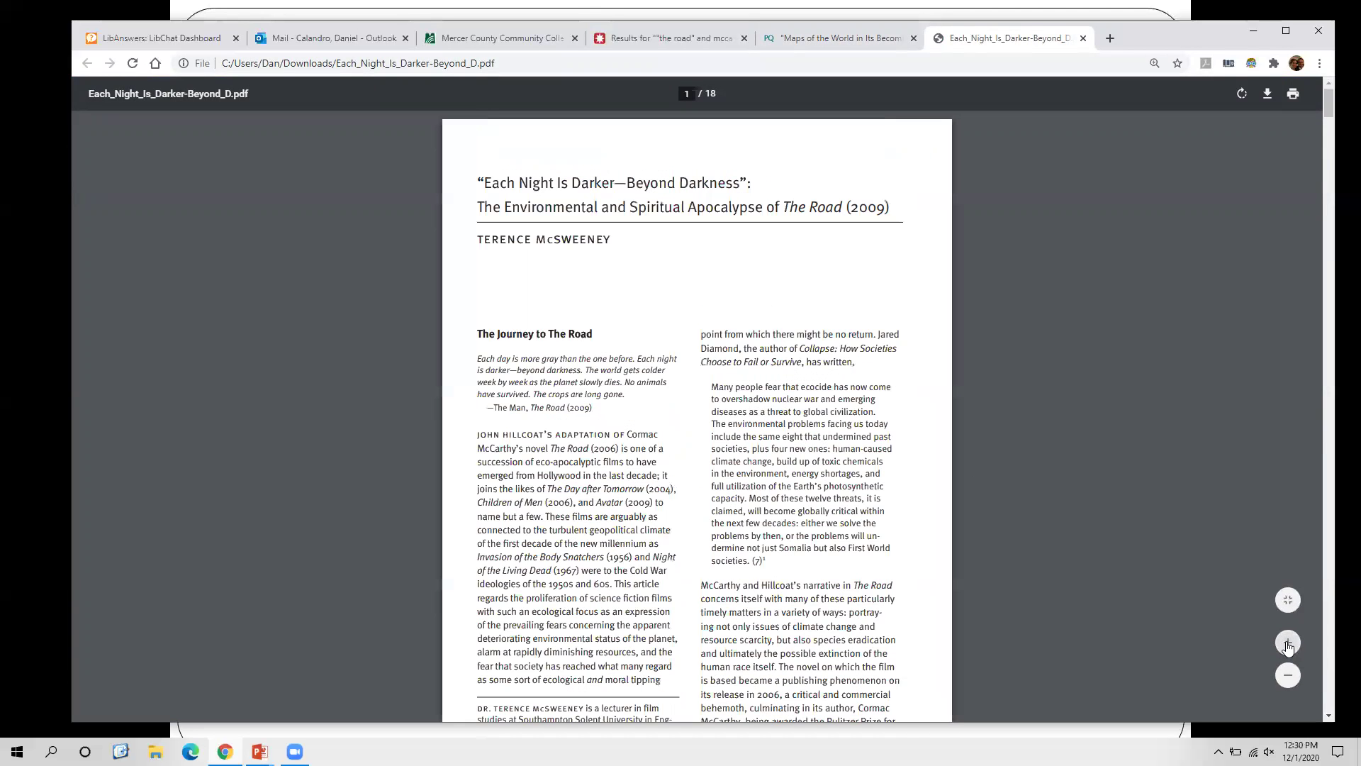
left_click(1288, 643)
left_click(1288, 643)
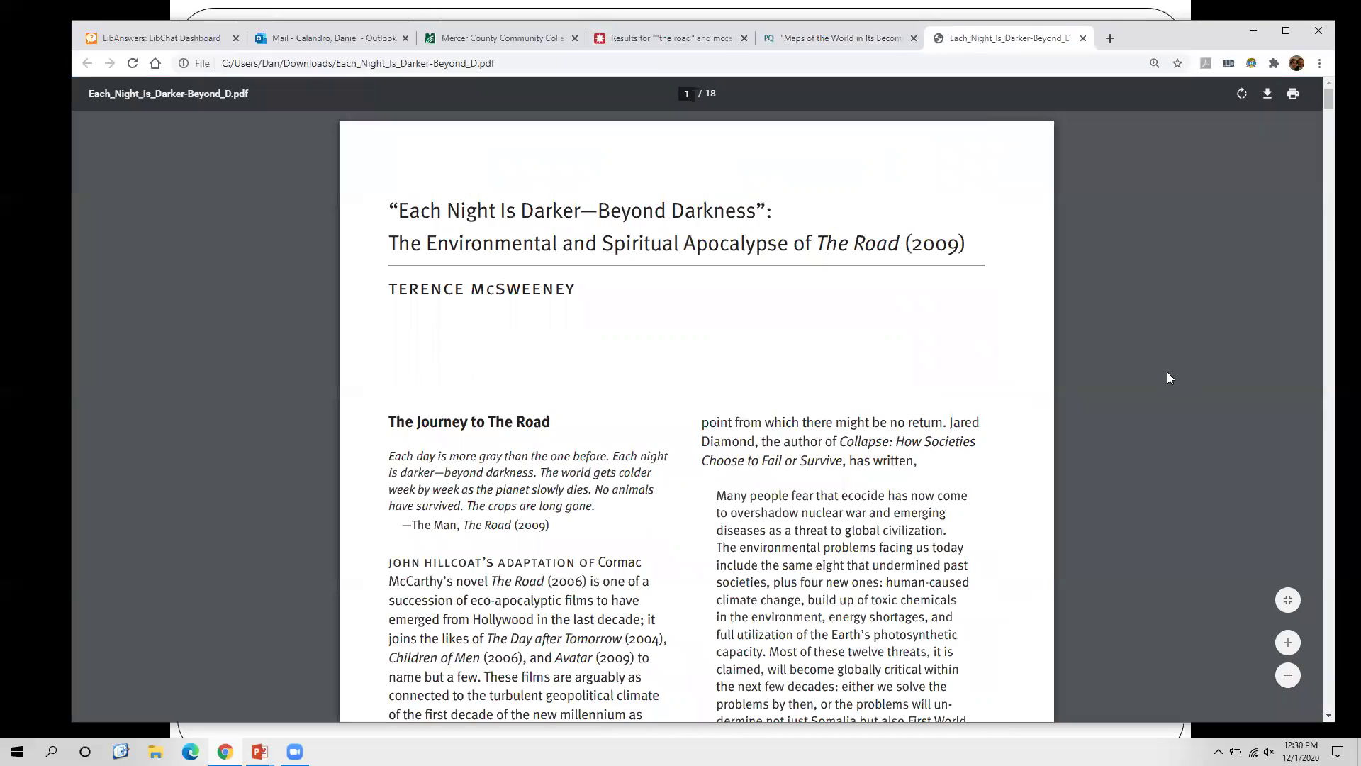
Examine the notes and references at the end of the PDF and return to its first page
left_click_drag(1327, 99, 1319, 623)
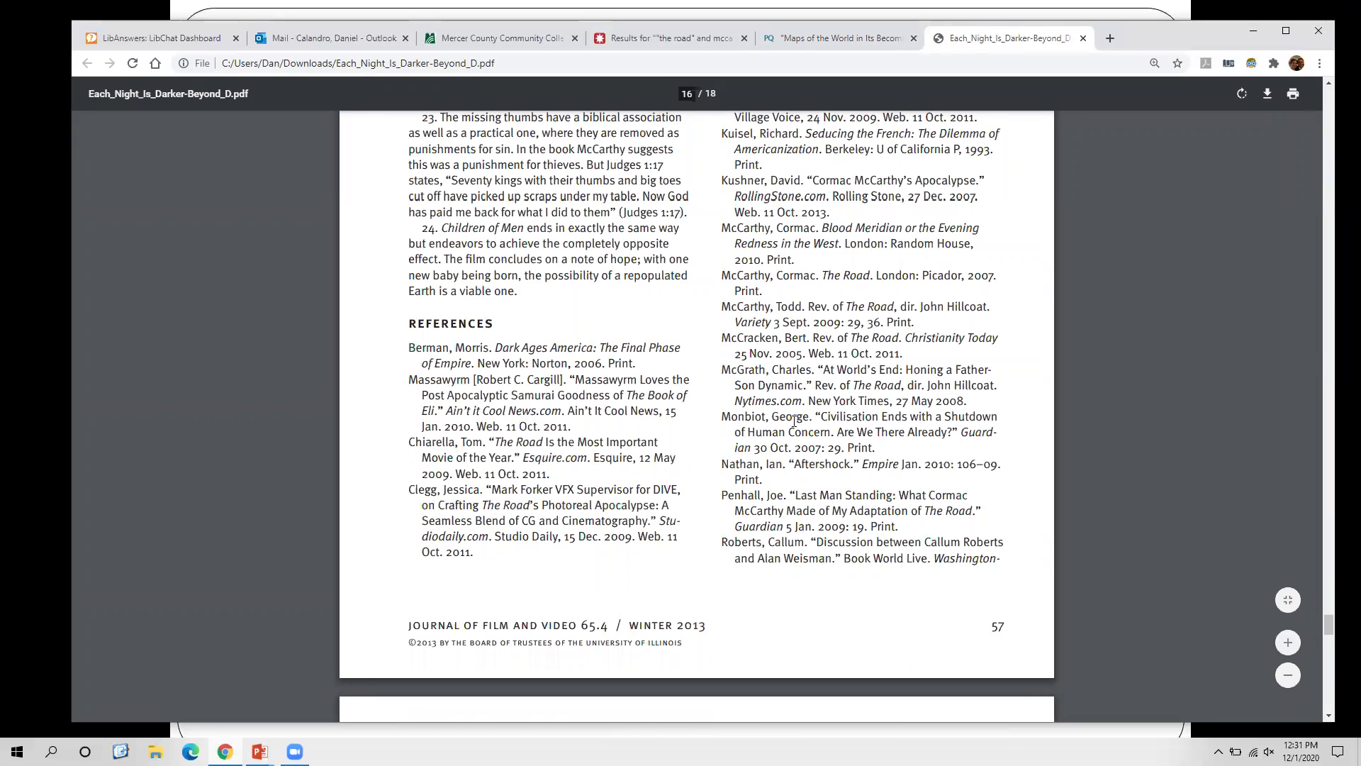
scroll(794, 423, "up", 3)
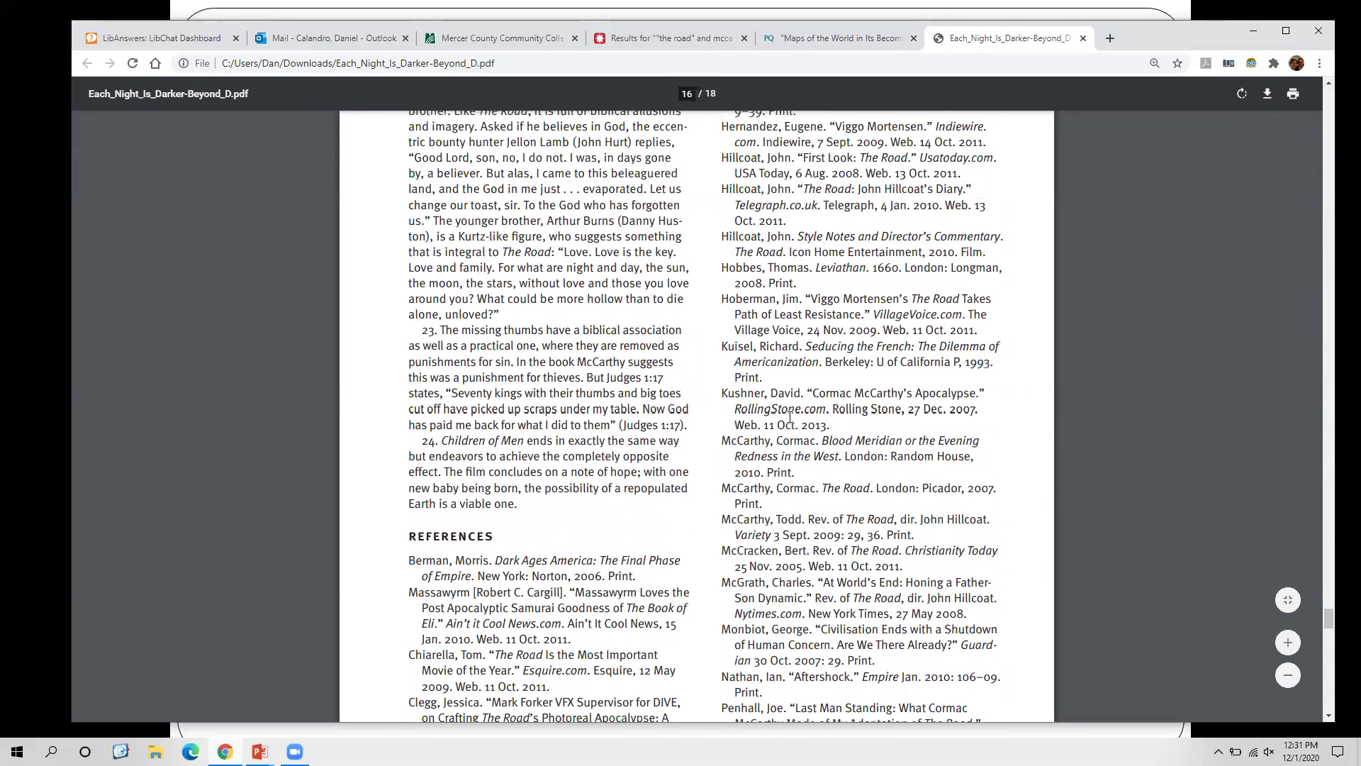
scroll(791, 413, "up", 1)
scroll(792, 411, "up", 6)
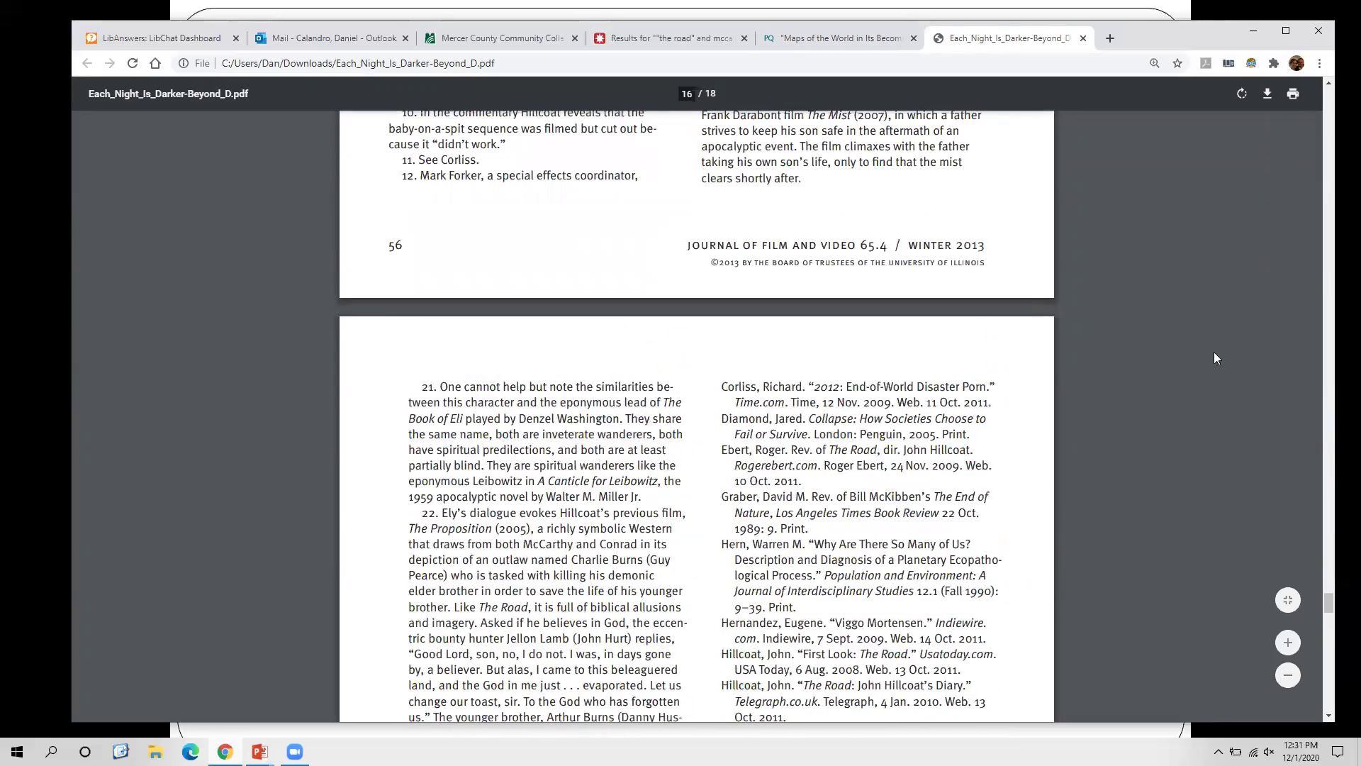
left_click_drag(1326, 604, 1298, 75)
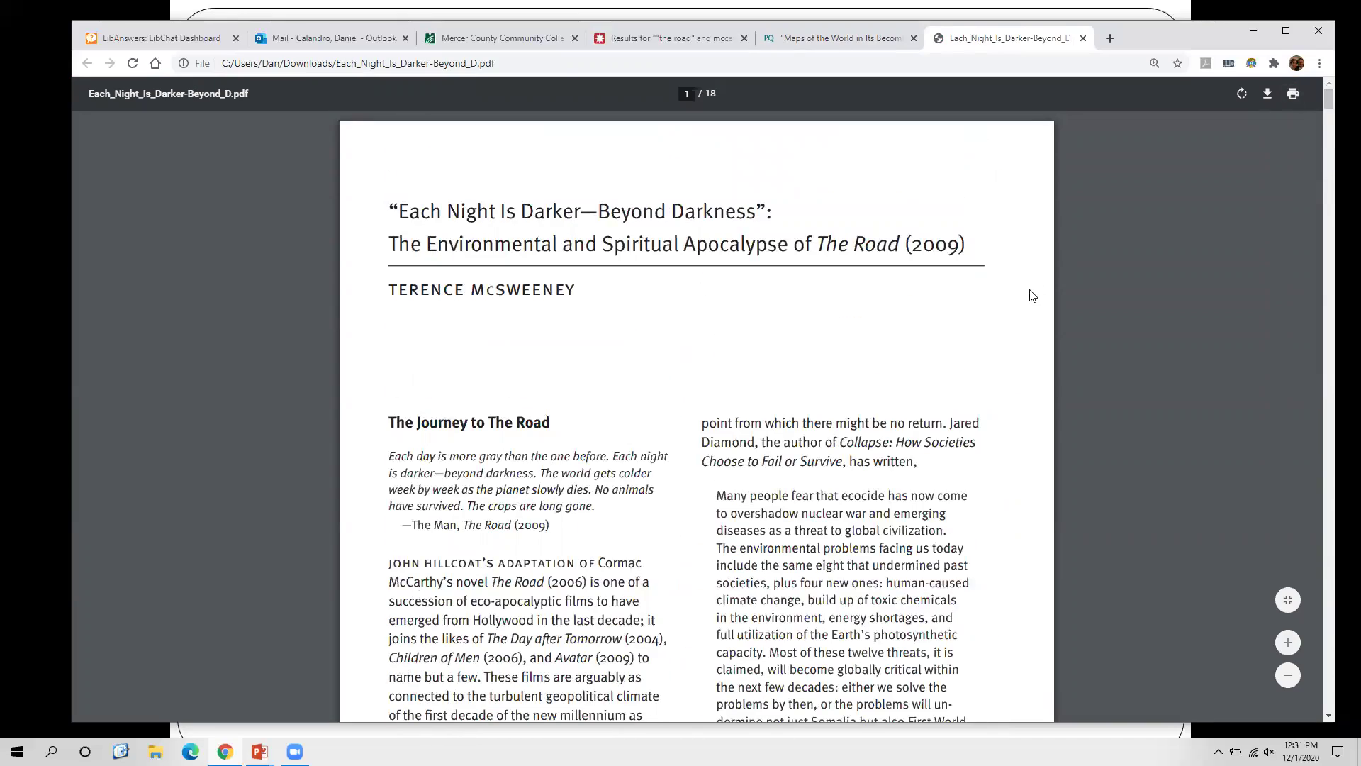
scroll(992, 312, "down", 1)
scroll(984, 308, "up", 1)
Search the PDF's text for "pollution" and clear the search term
key("ctrl+f")
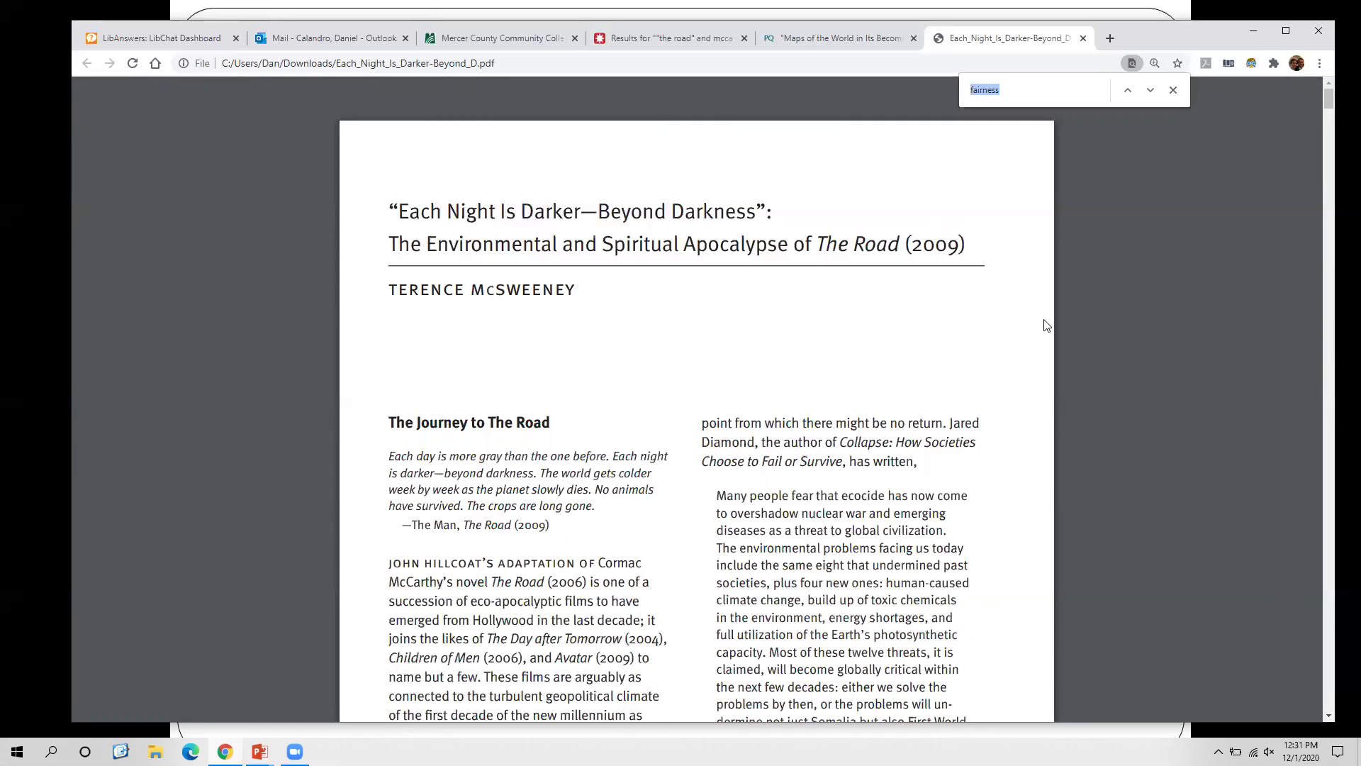
type("pollution")
key("BackSpace")
key("BackSpace")
key("BackSpace")
key("BackSpace")
key("BackSpace")
key("BackSpace")
key("BackSpace")
key("BackSpace")
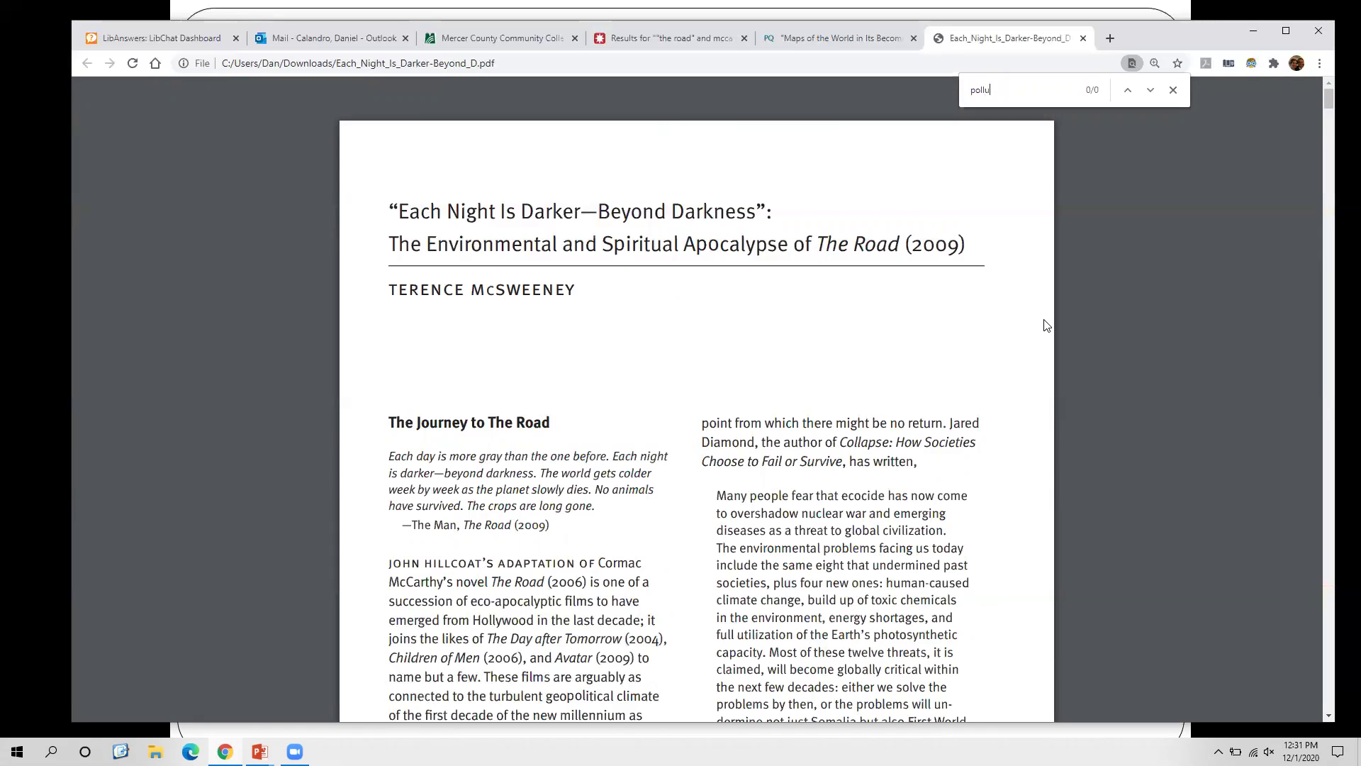
Search the PDF's text for "environment", step through the first six matches, close the search and return to the first page
type("e")
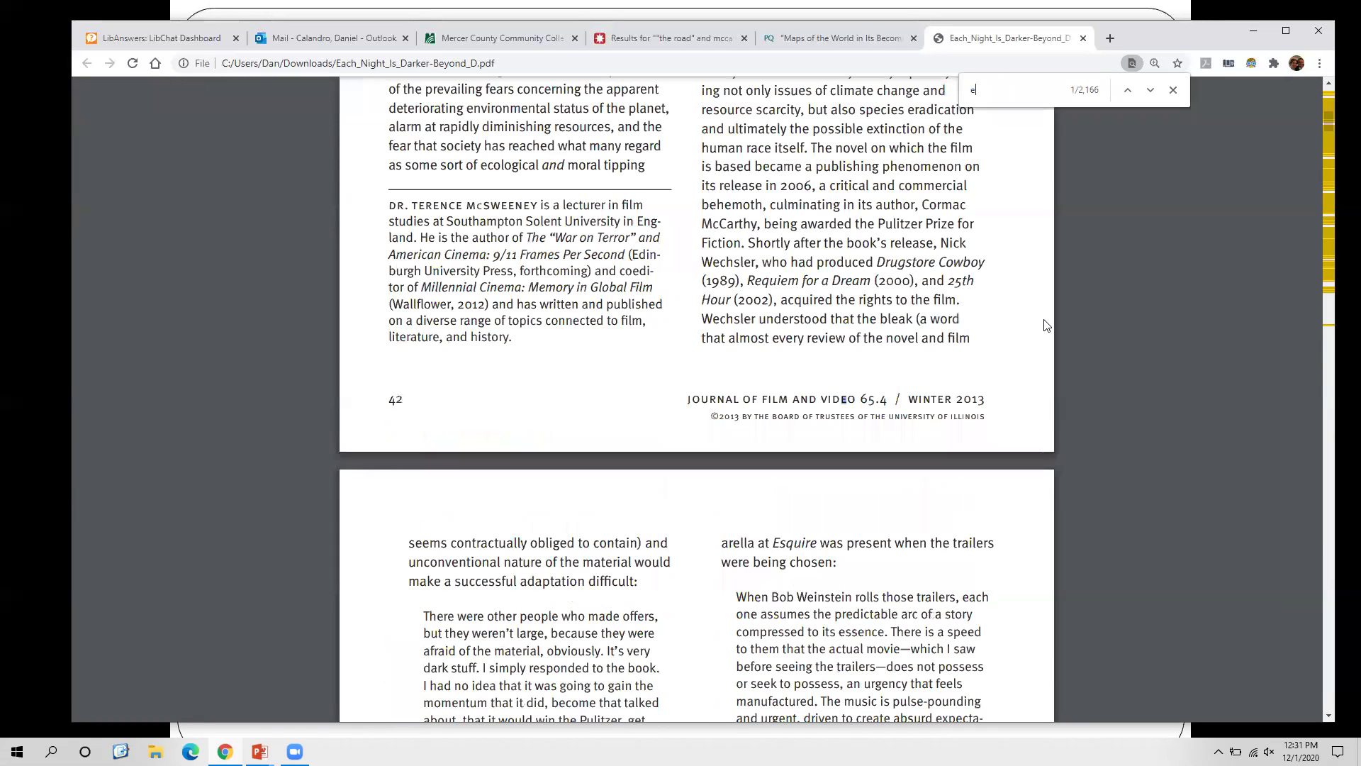
type("nvironment")
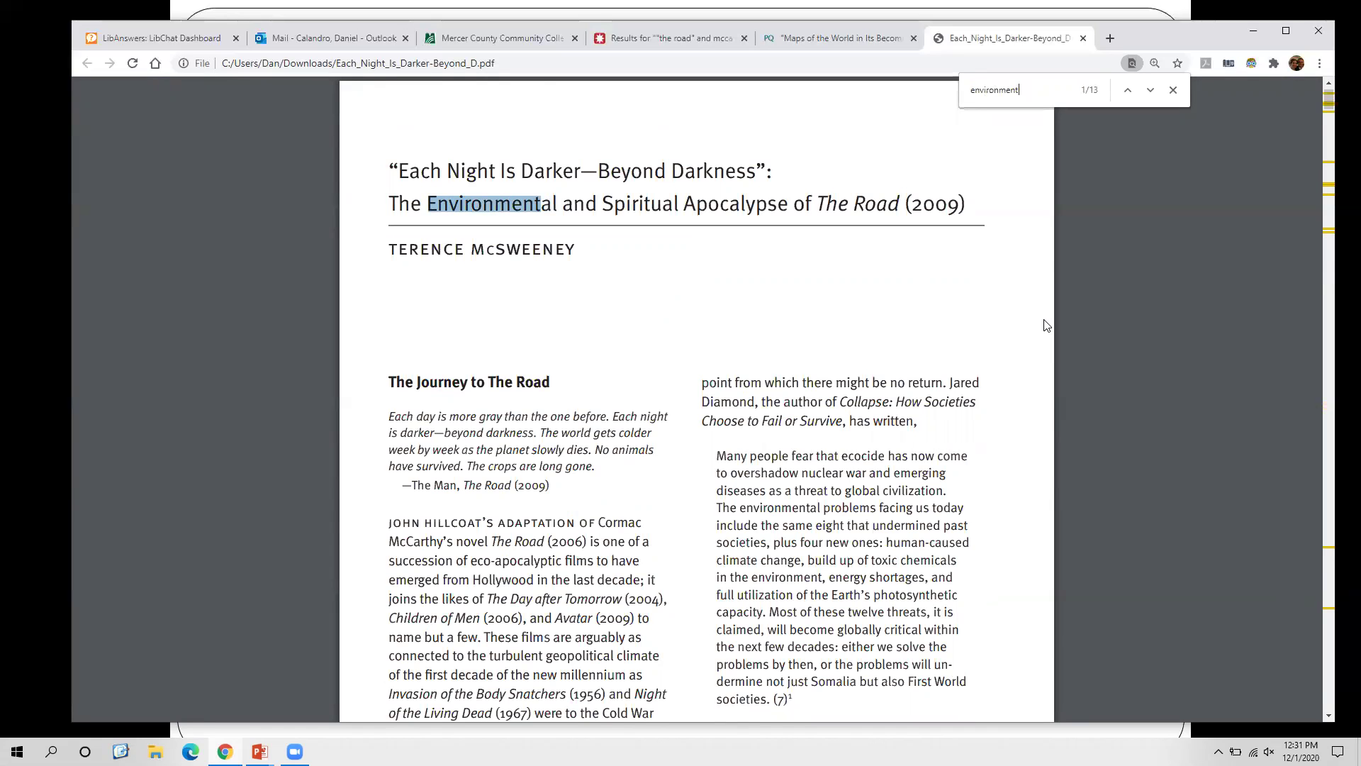
key("Return")
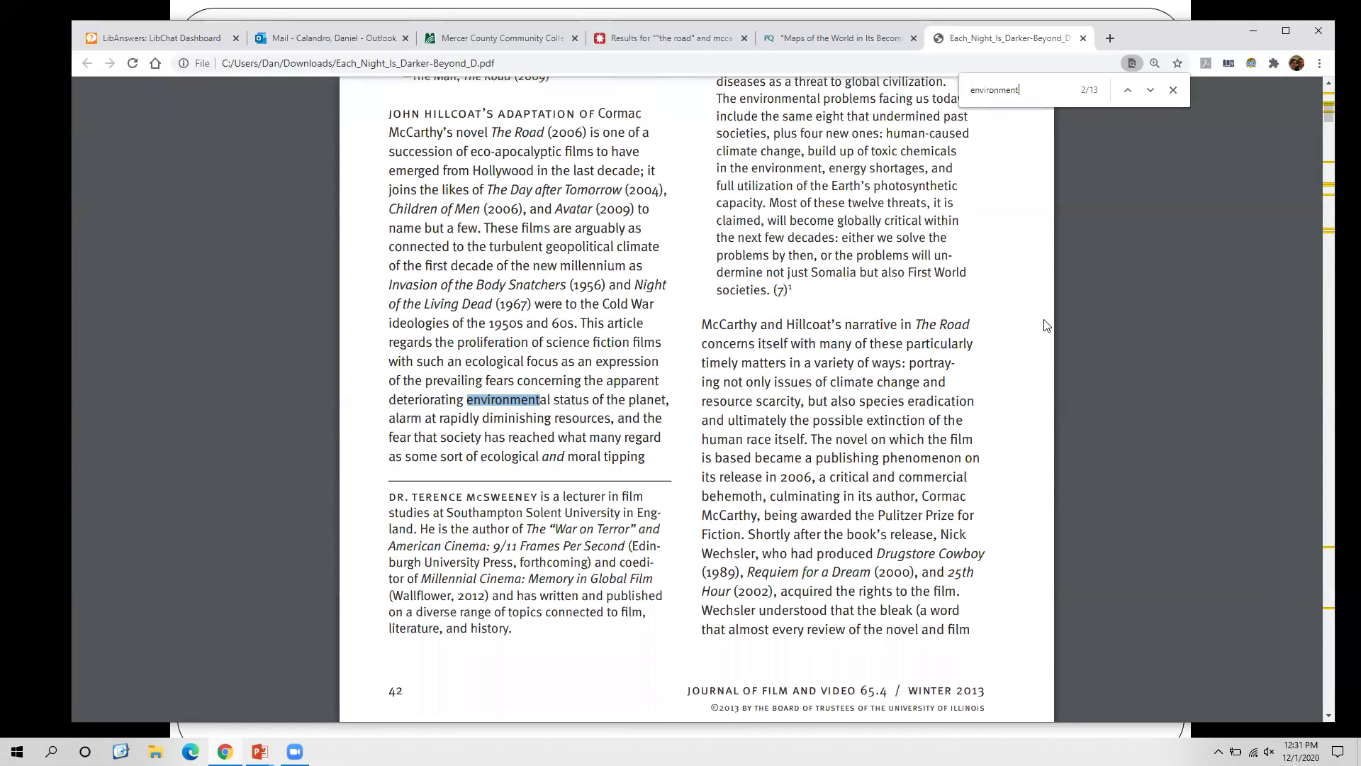
key("Return")
key("Return")
key("Return")
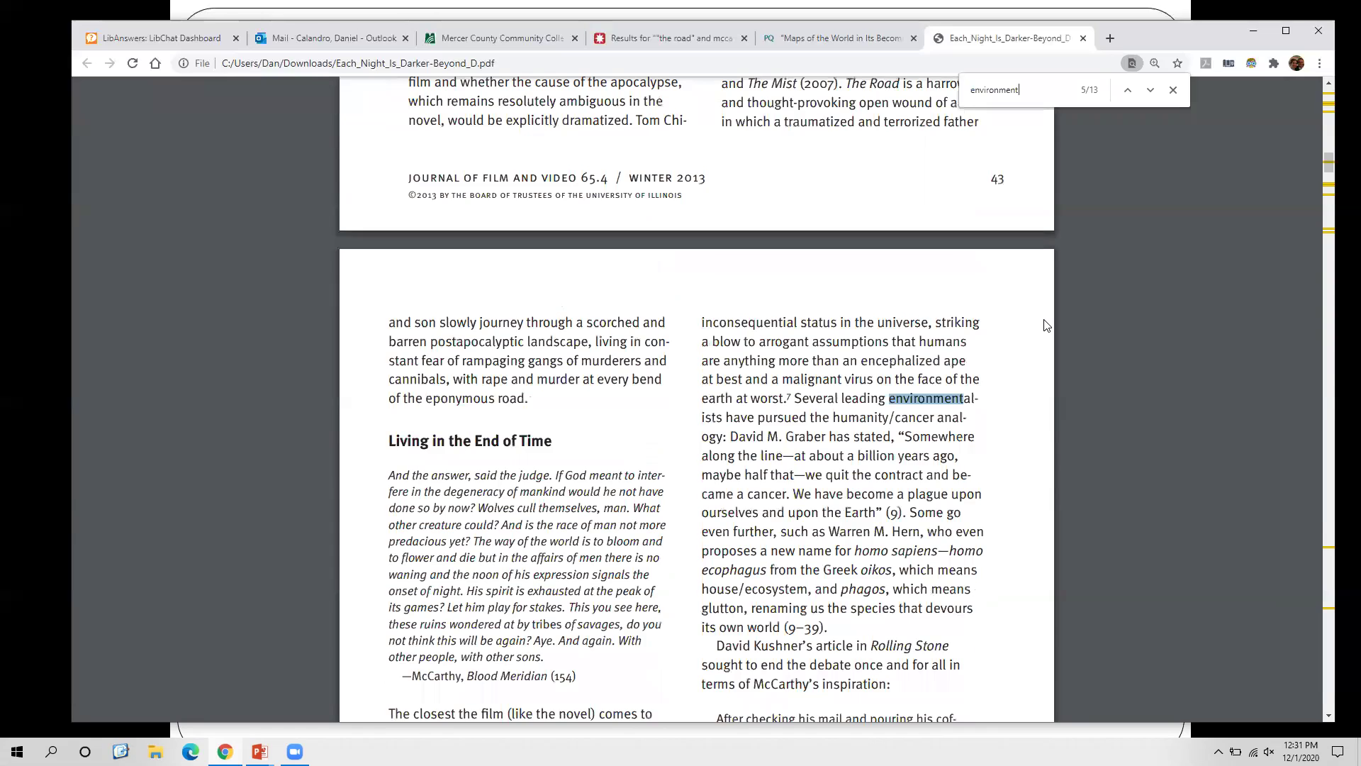
key("Return")
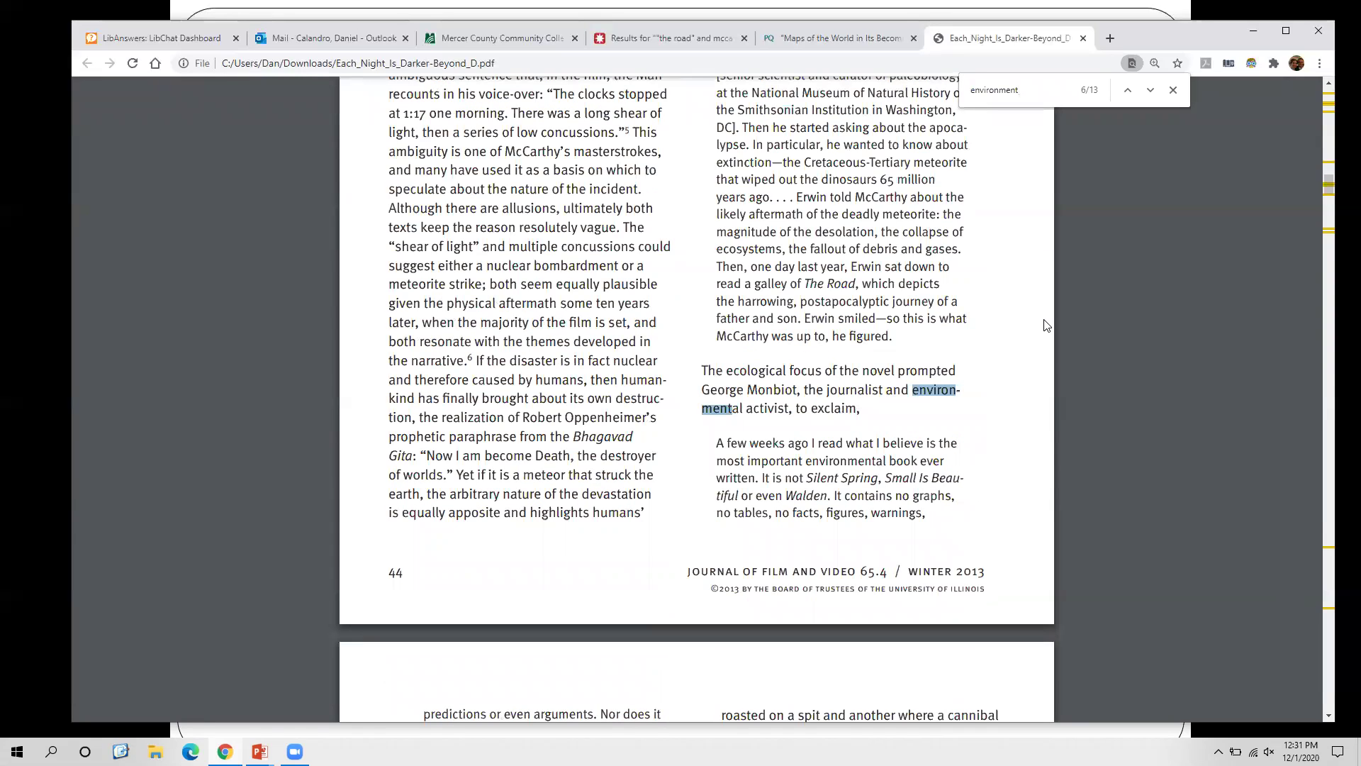
left_click(1173, 90)
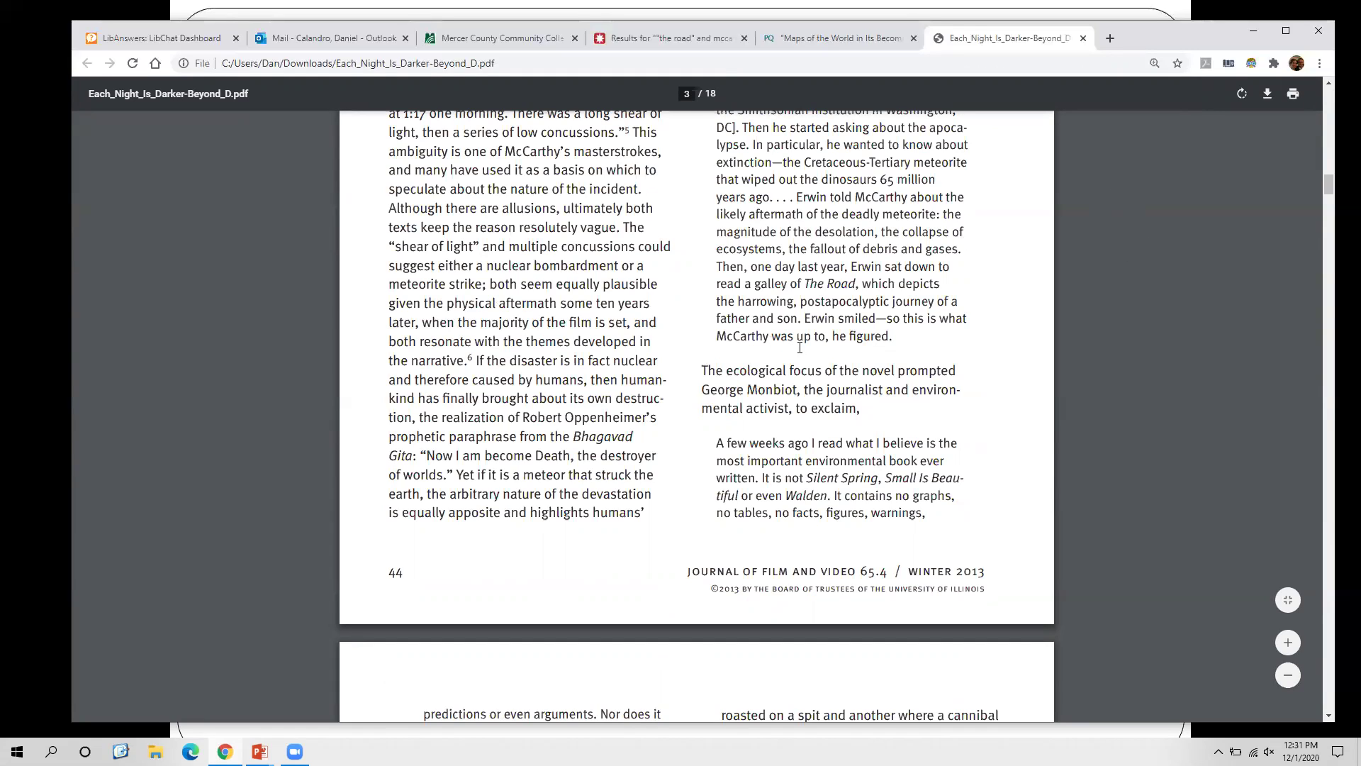
scroll(800, 347, "down", 7)
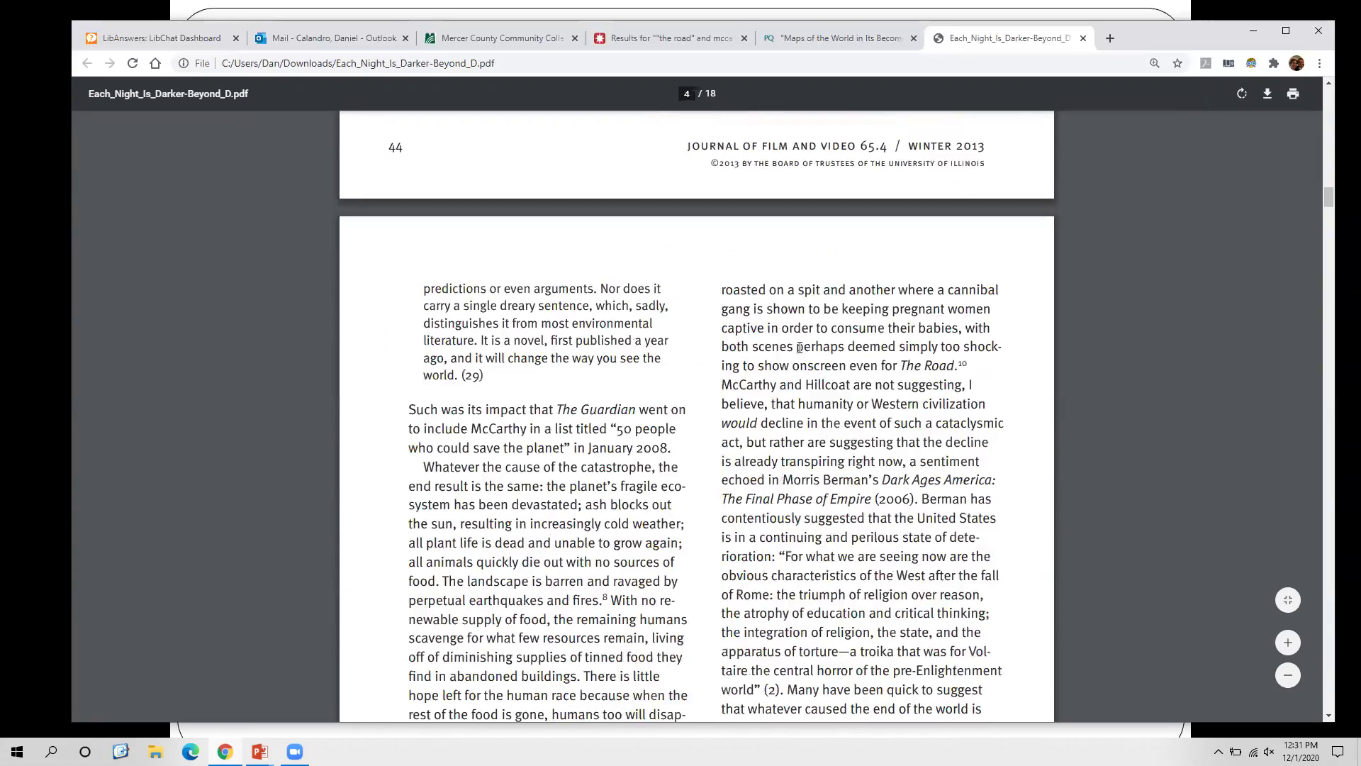
scroll(853, 370, "up", 6)
key("Home")
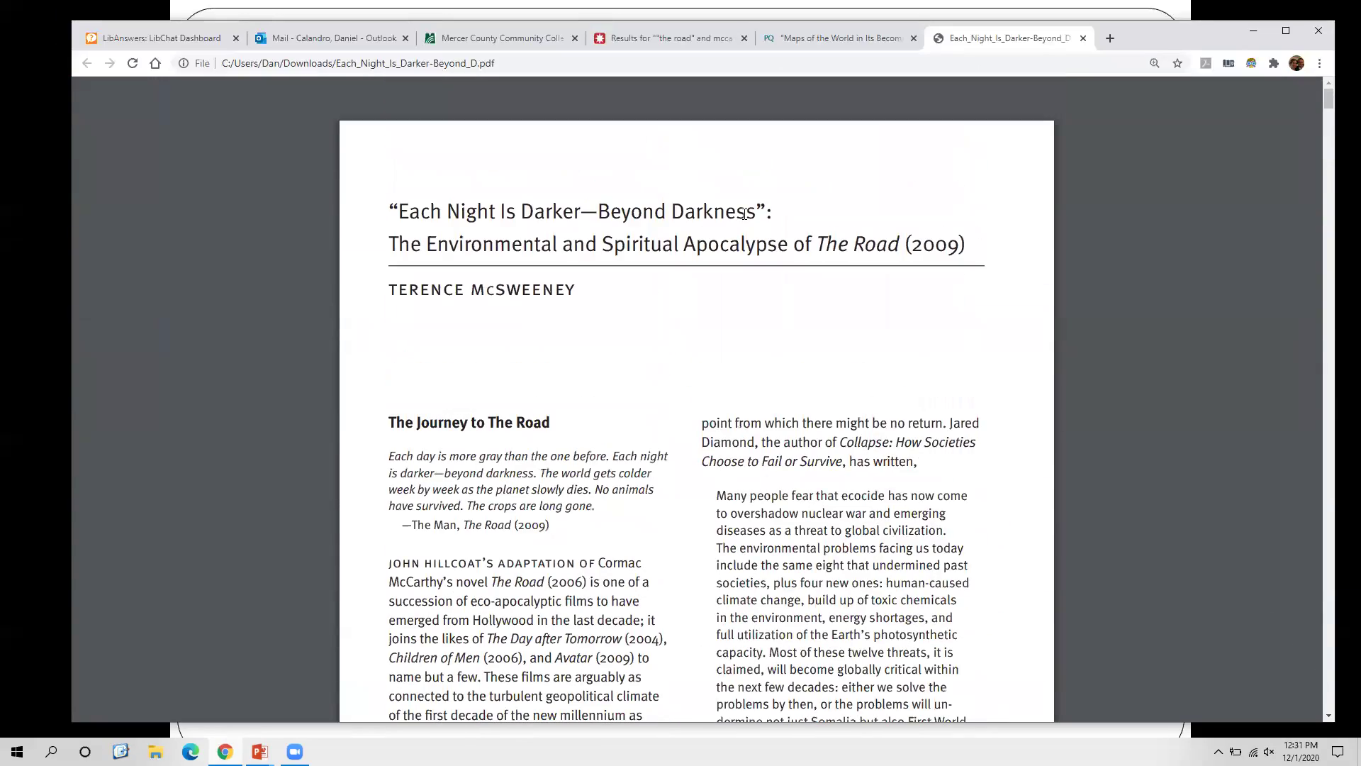
Go back to the library search results and copy the query "the road" and mccarthy and environmentalism
left_click(679, 39)
scroll(704, 198, "up", 9)
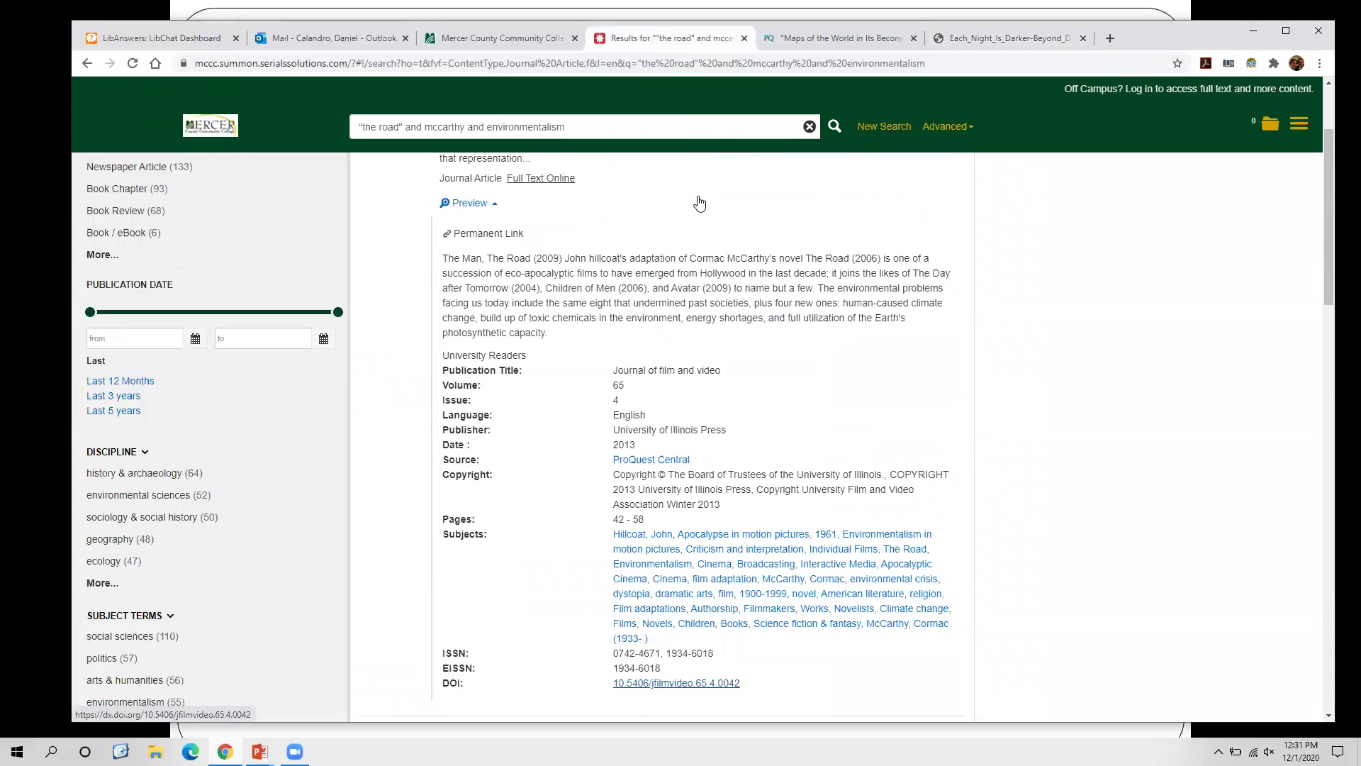
left_click(582, 127)
key("ctrl+c")
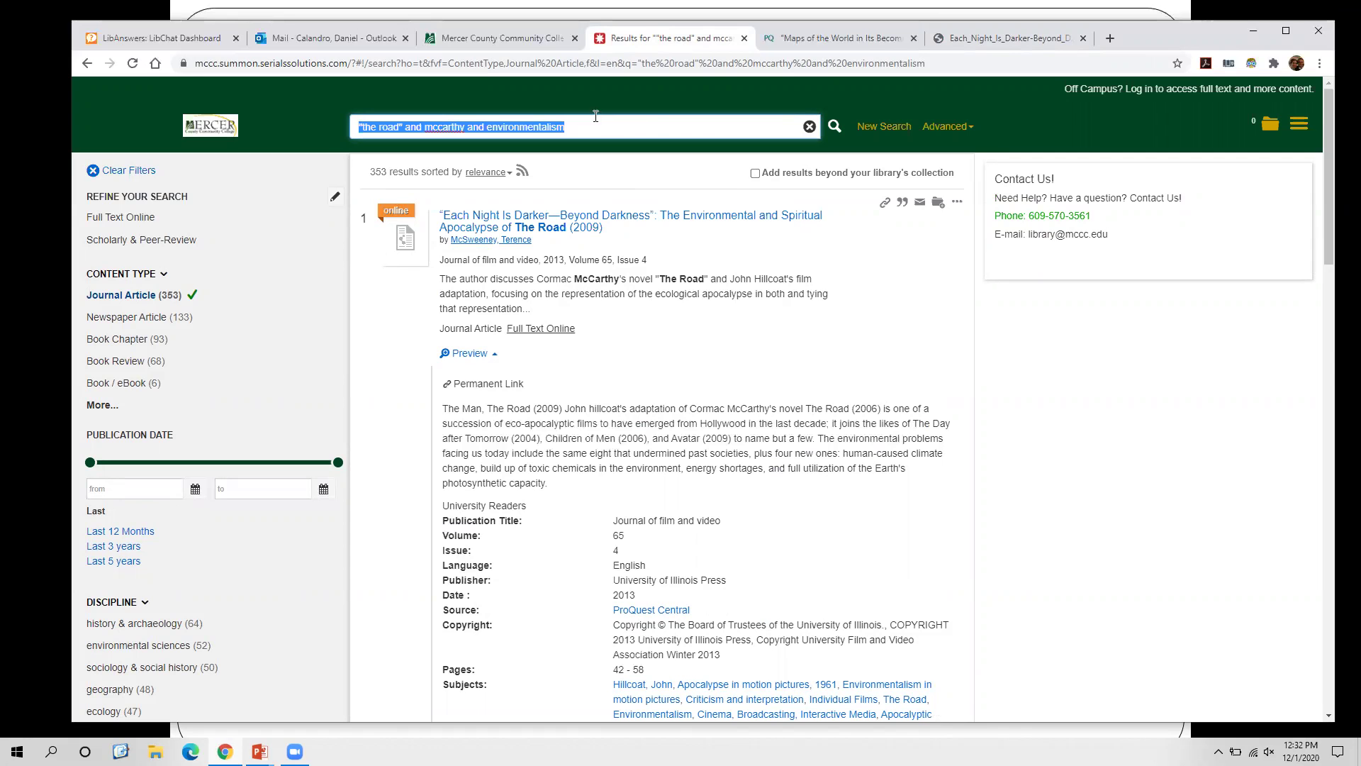
Close the library search results, the ProQuest article and the downloaded PDF to get back to the Library Services page
left_click(743, 37)
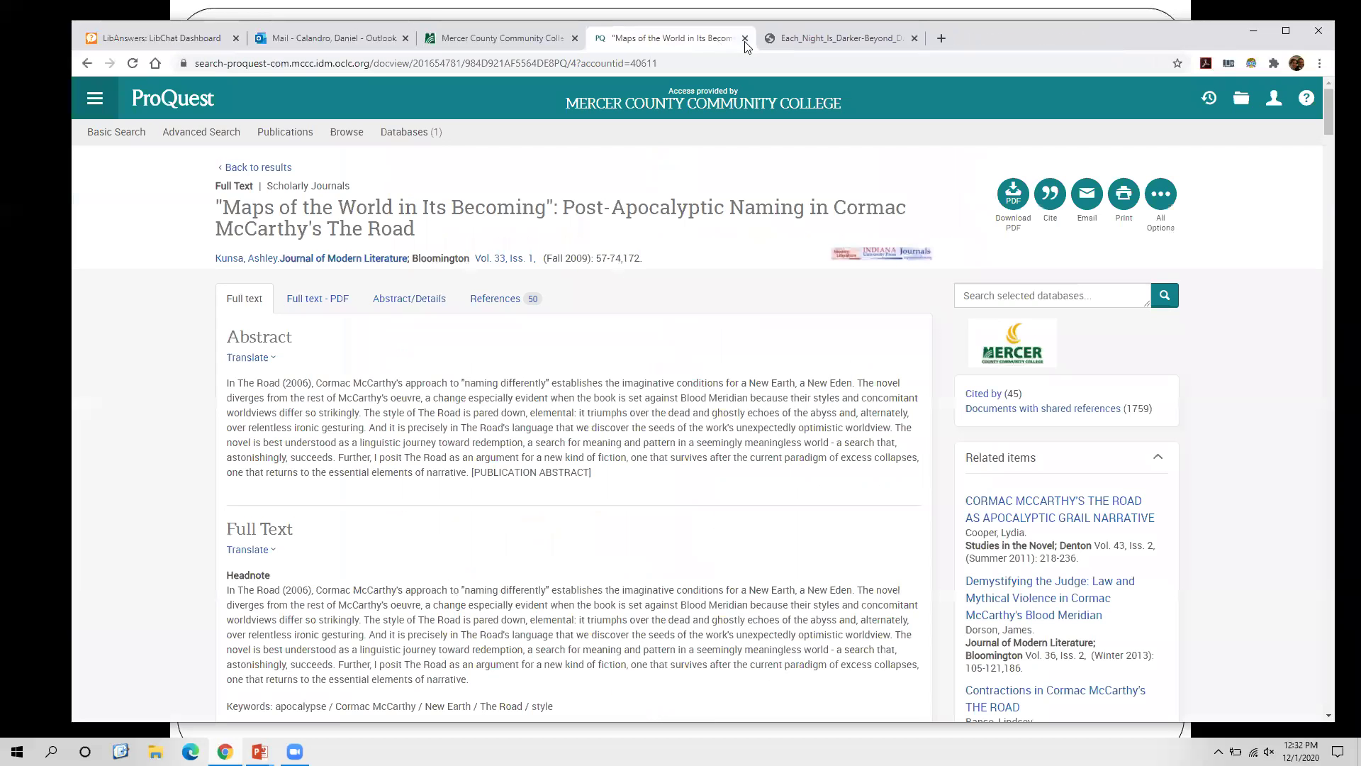
left_click(743, 37)
left_click(743, 37)
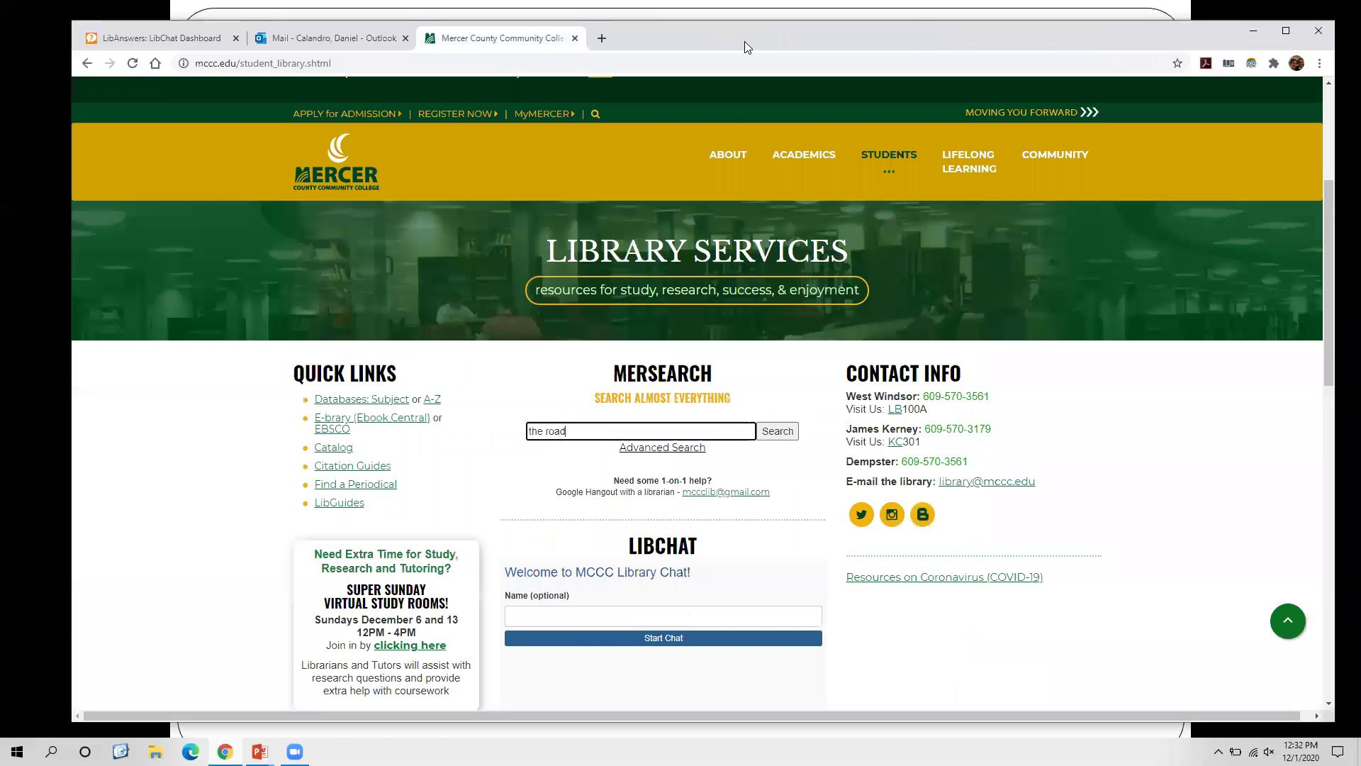
left_click(241, 399)
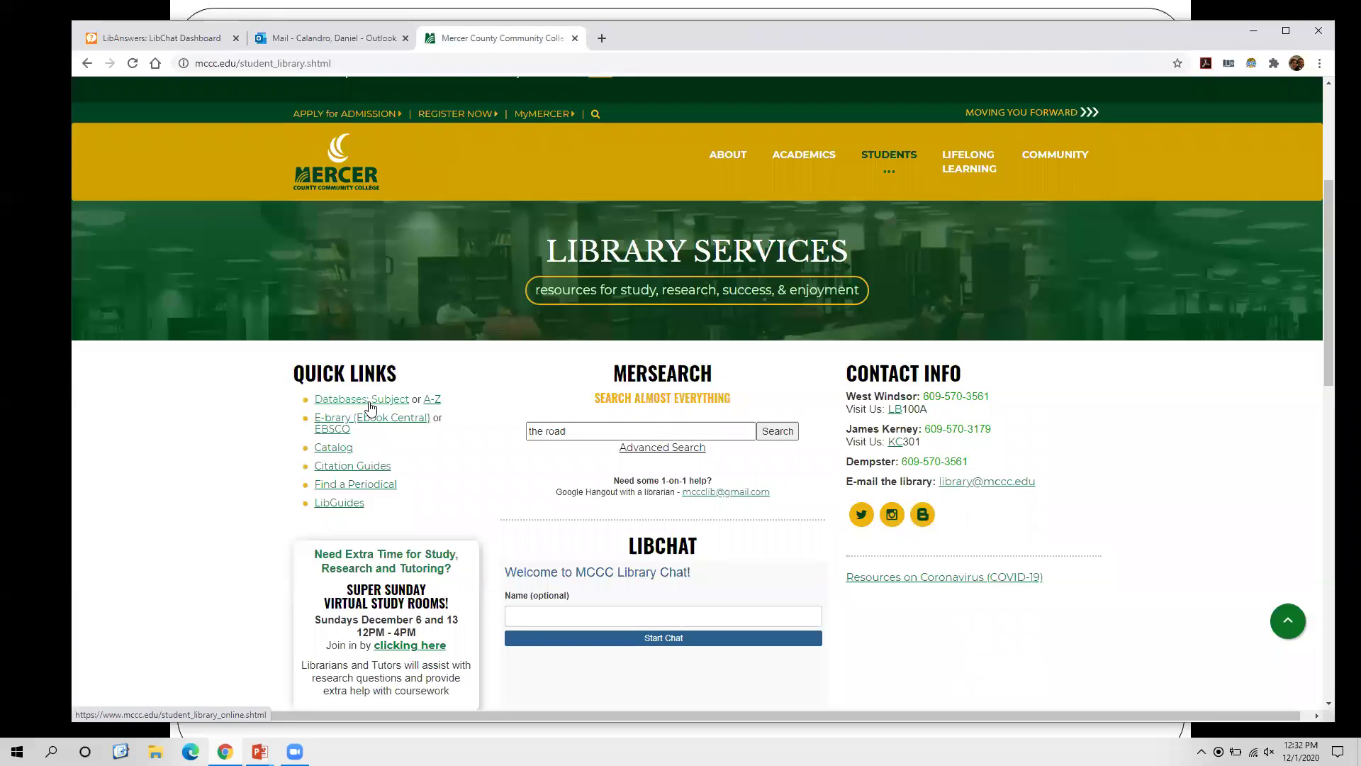
Open the library's databases by subject, go to the Humanities section and open Gale Literature
left_click(369, 401)
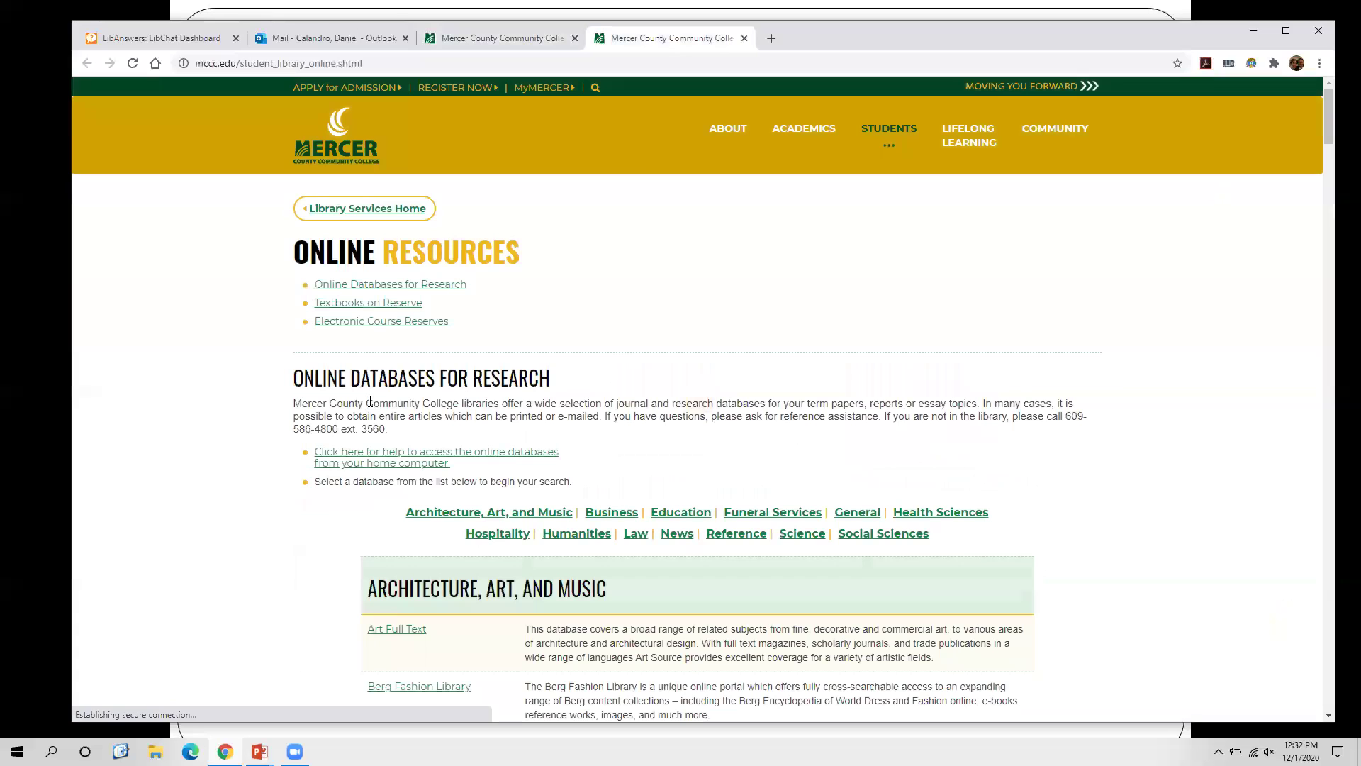
left_click(567, 543)
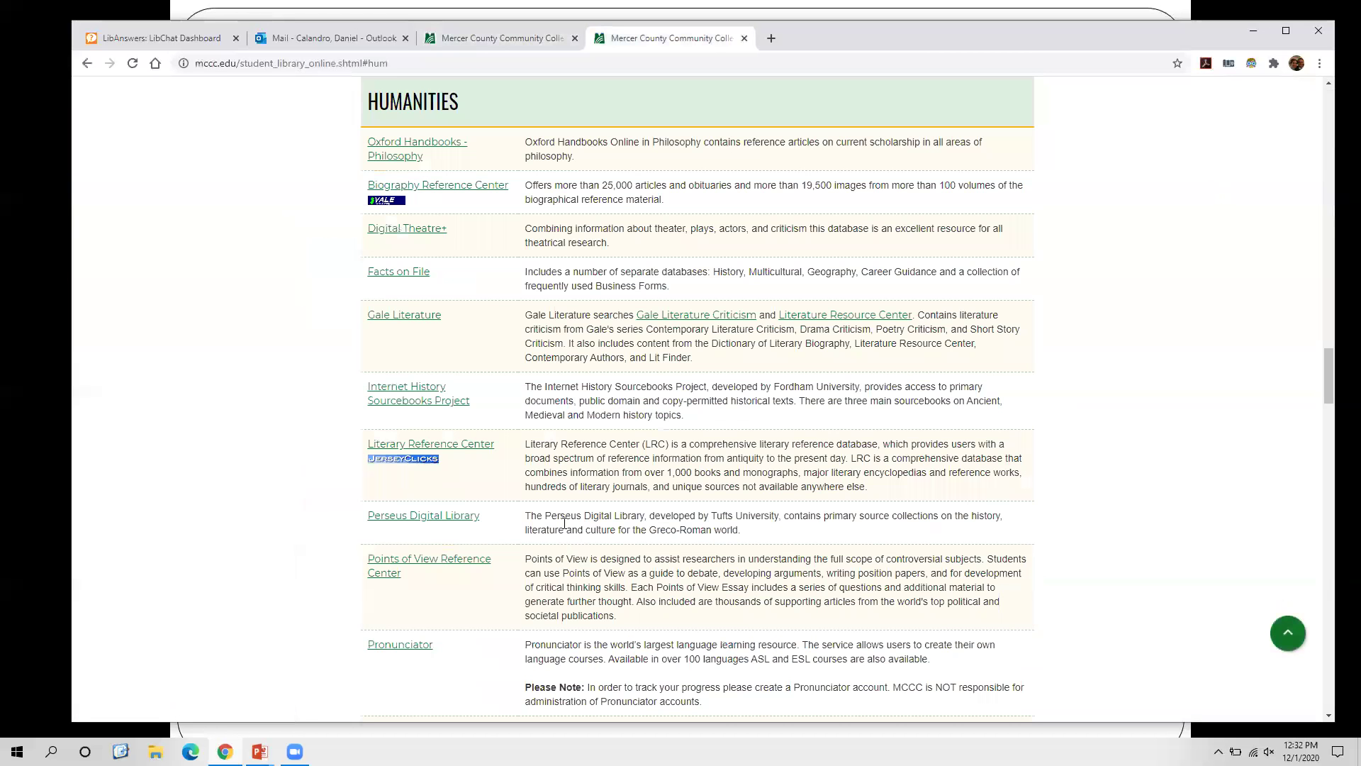
left_click(427, 324)
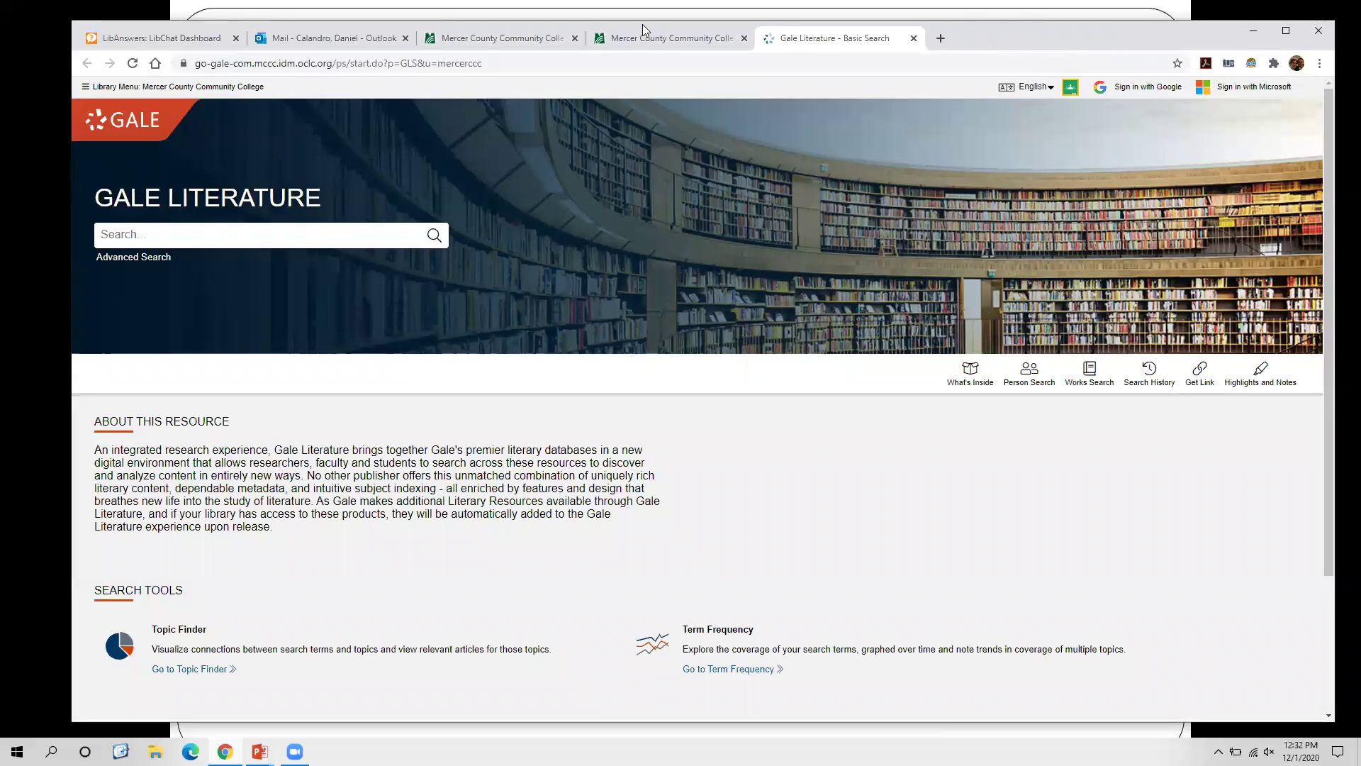
Search Gale Literature with the copied query "the road" and mccarthy and environmentalism, and skim the literature criticism results
left_click(243, 234)
key("ctrl+v")
left_click(434, 236)
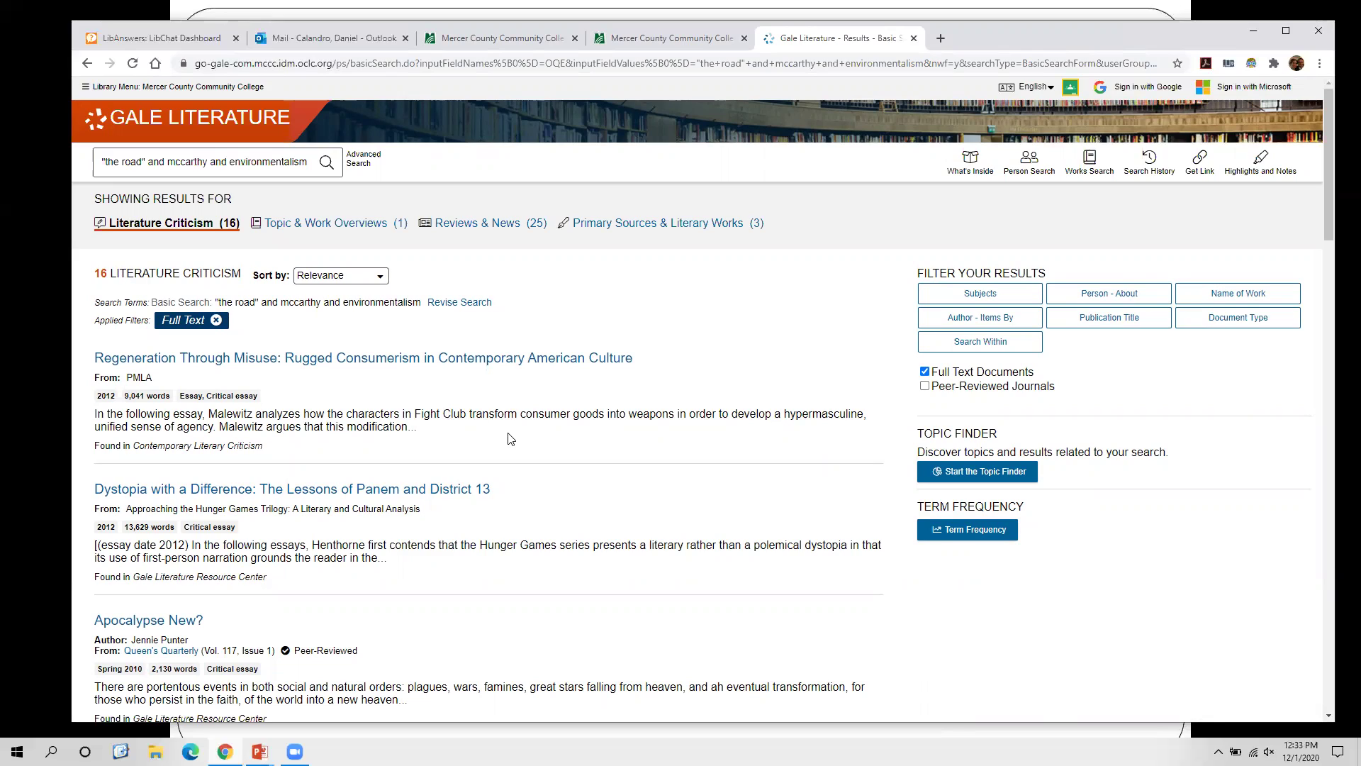
scroll(509, 438, "down", 7)
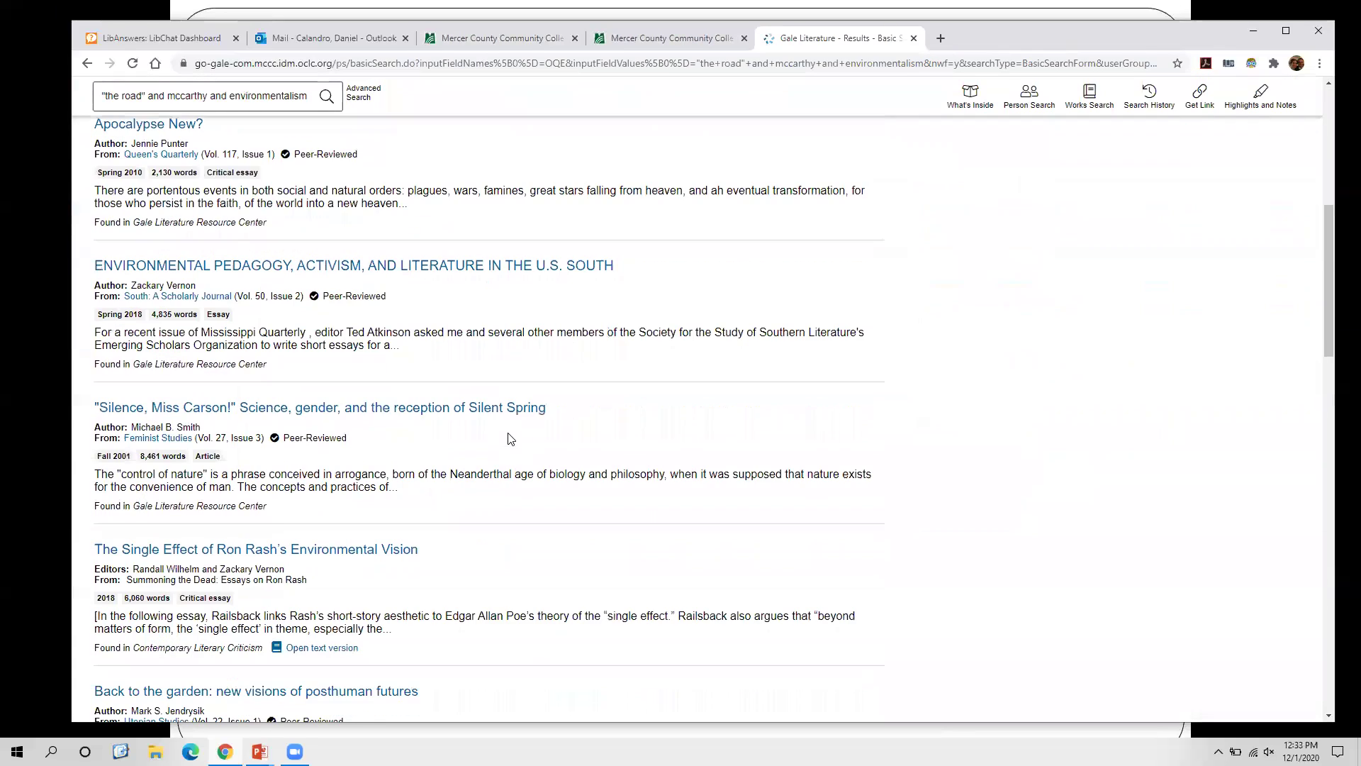
scroll(509, 438, "up", 7)
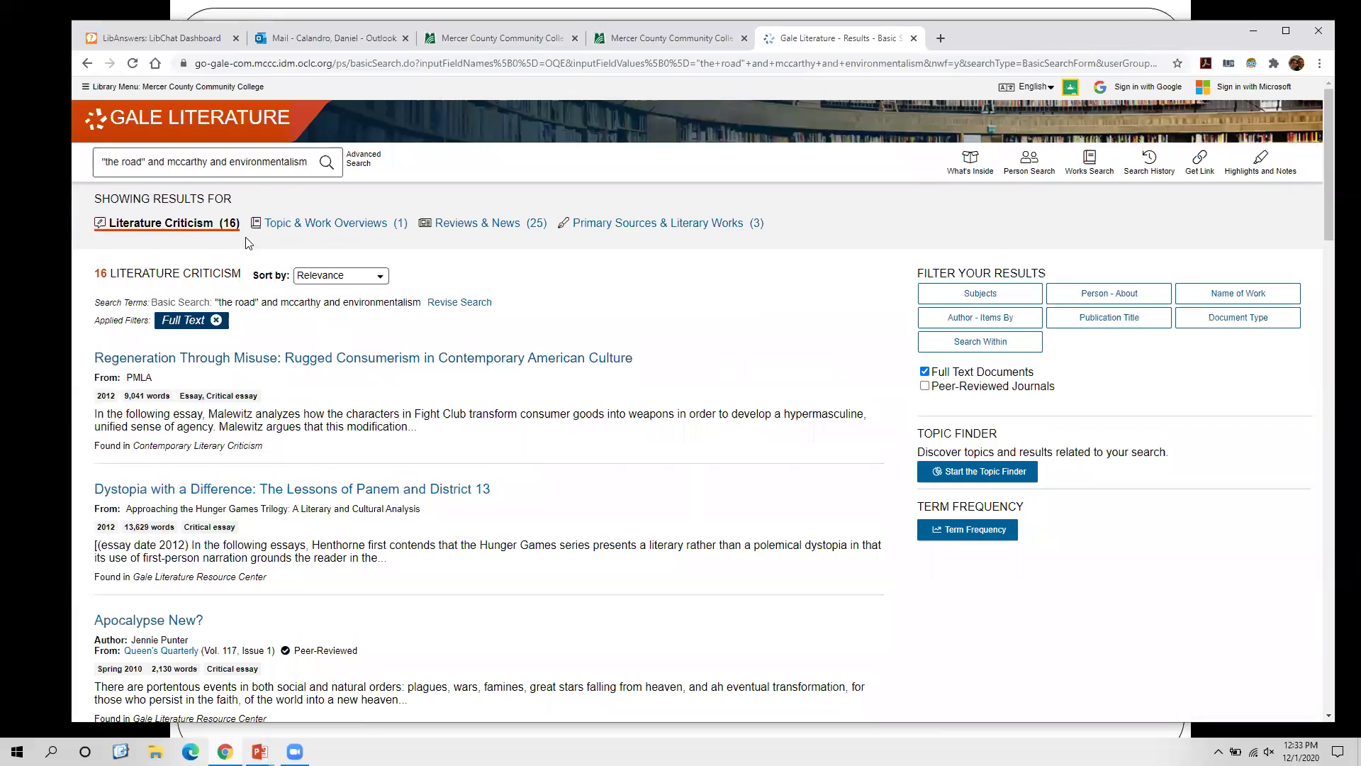
Shorten the query to "the road" and mccarthy, rerun the search and look through the literature criticism results
double_click(217, 161)
key("shift+End")
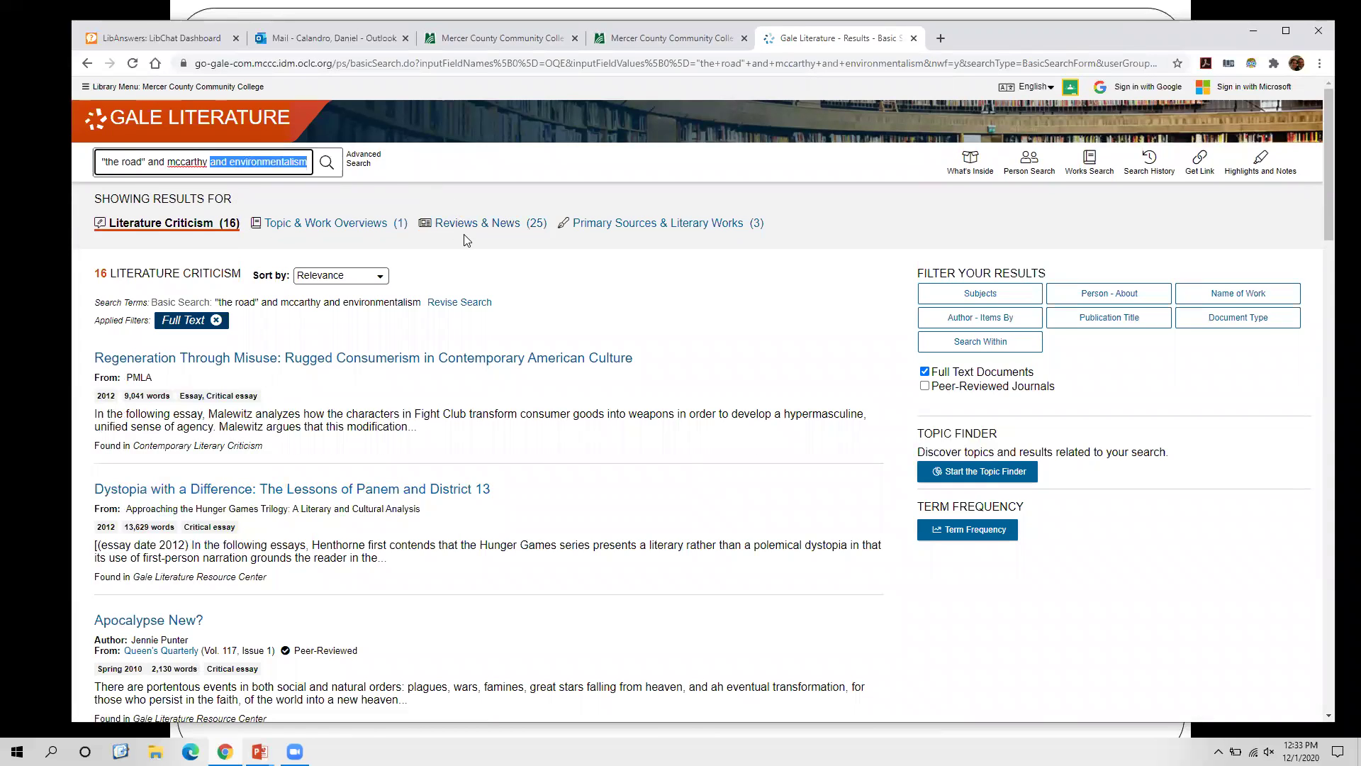
key("BackSpace")
key("Return")
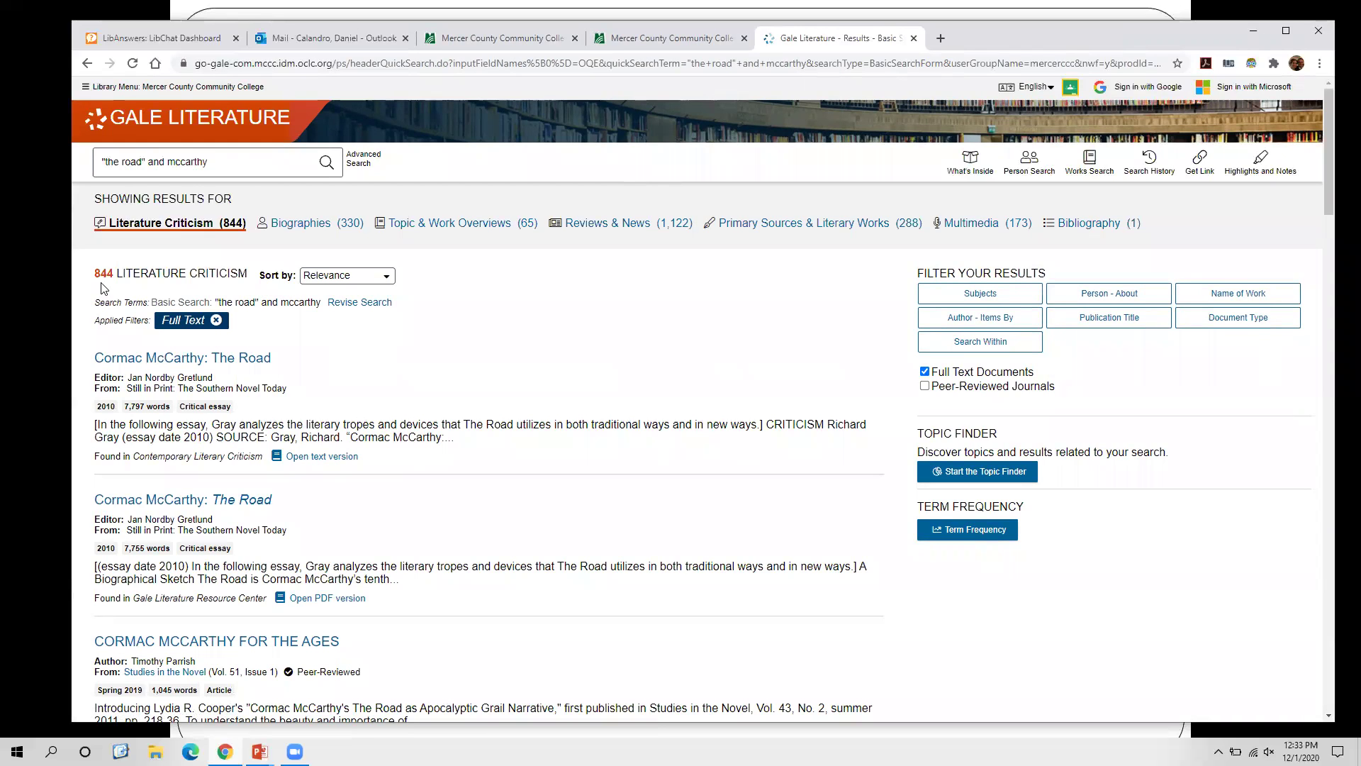
scroll(392, 346, "down", 6)
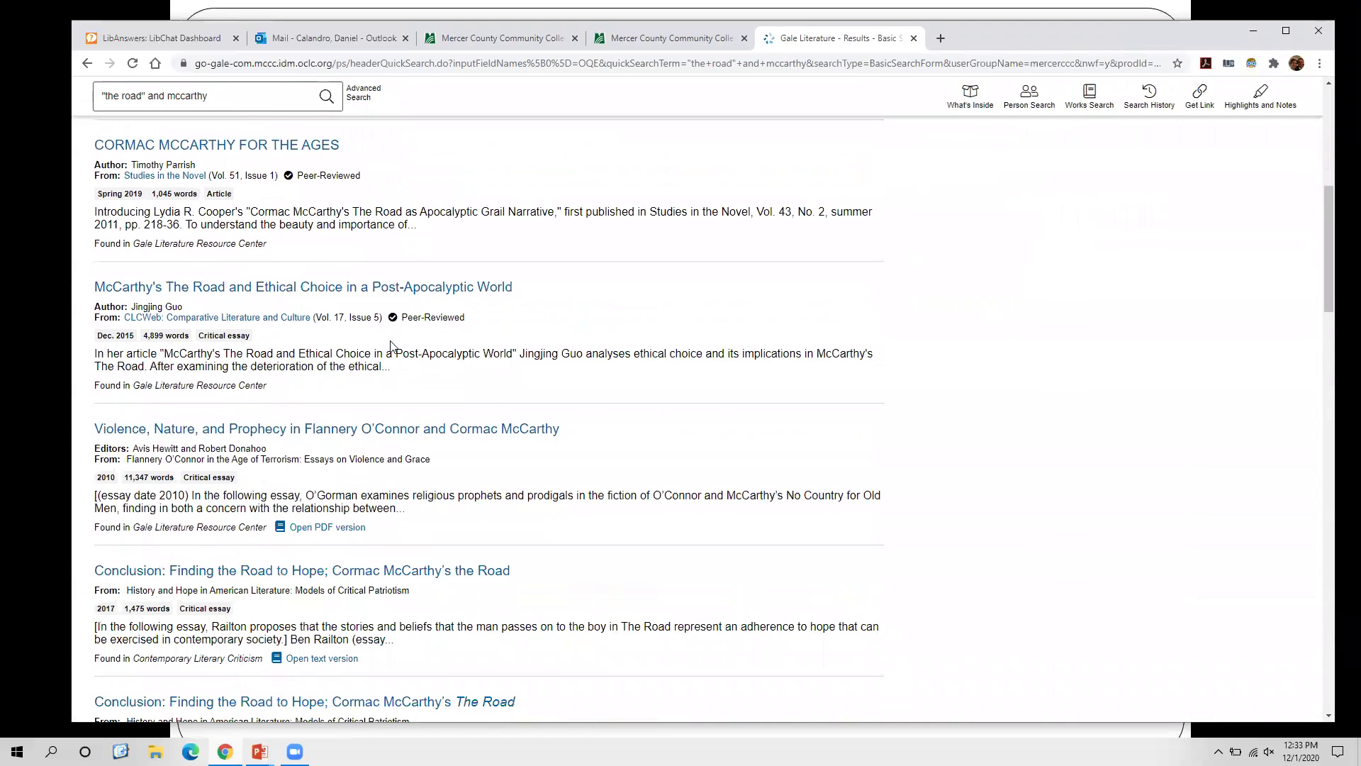
scroll(392, 345, "down", 4)
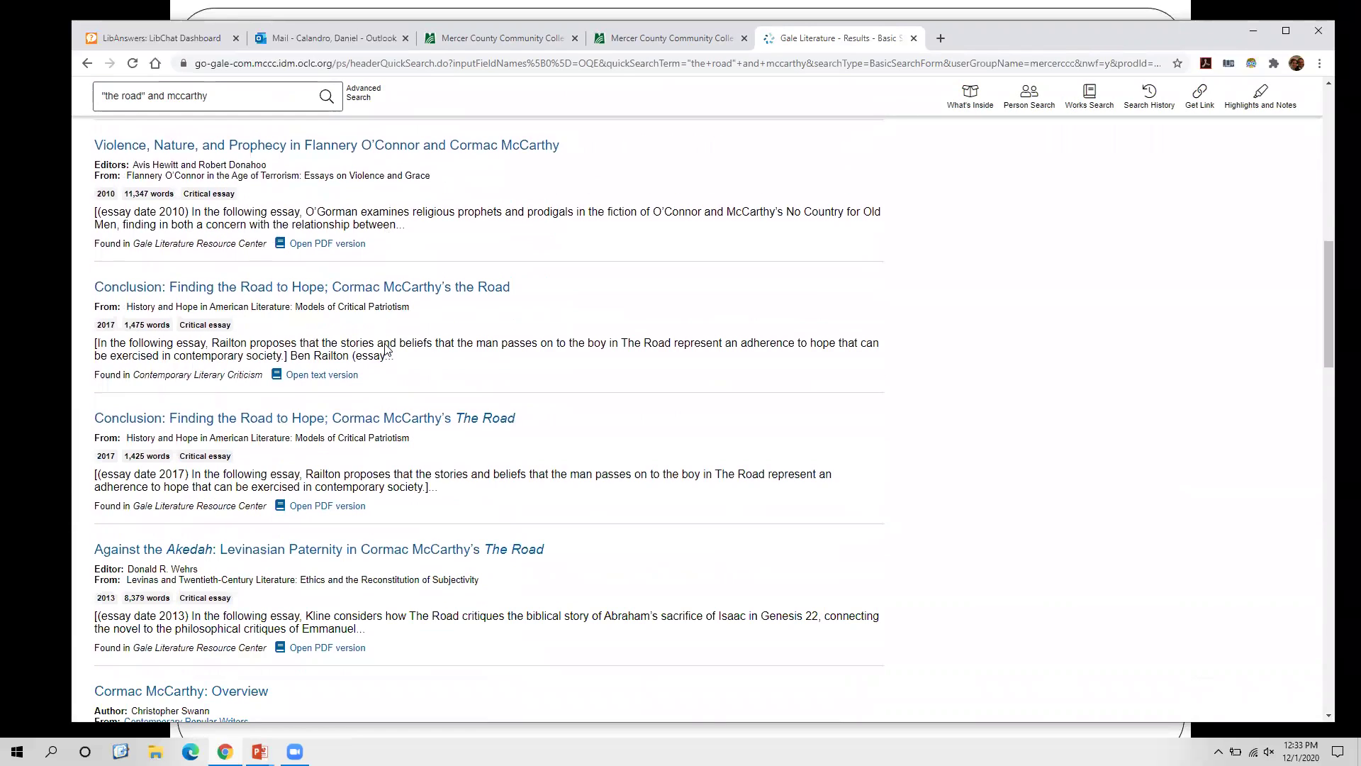
scroll(387, 348, "down", 3)
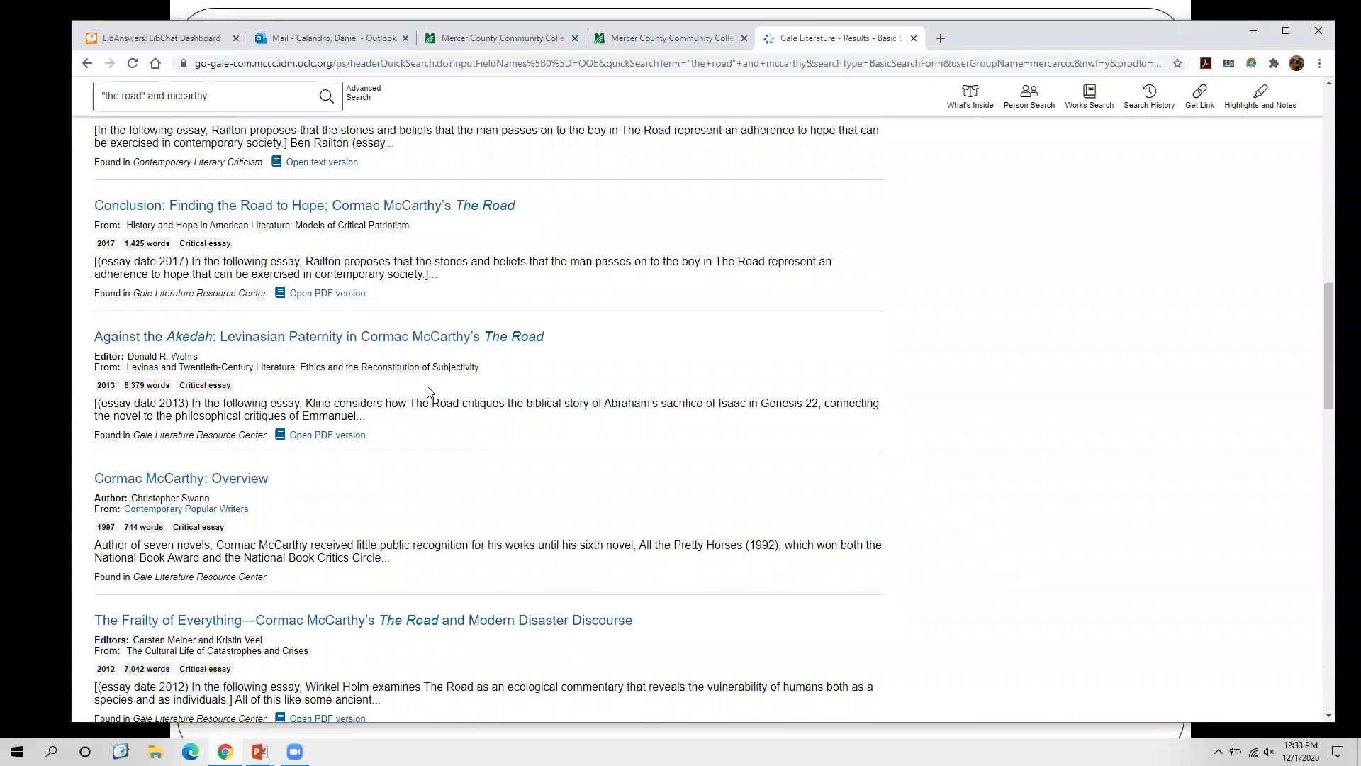
scroll(427, 392, "up", 15)
left_click(263, 163)
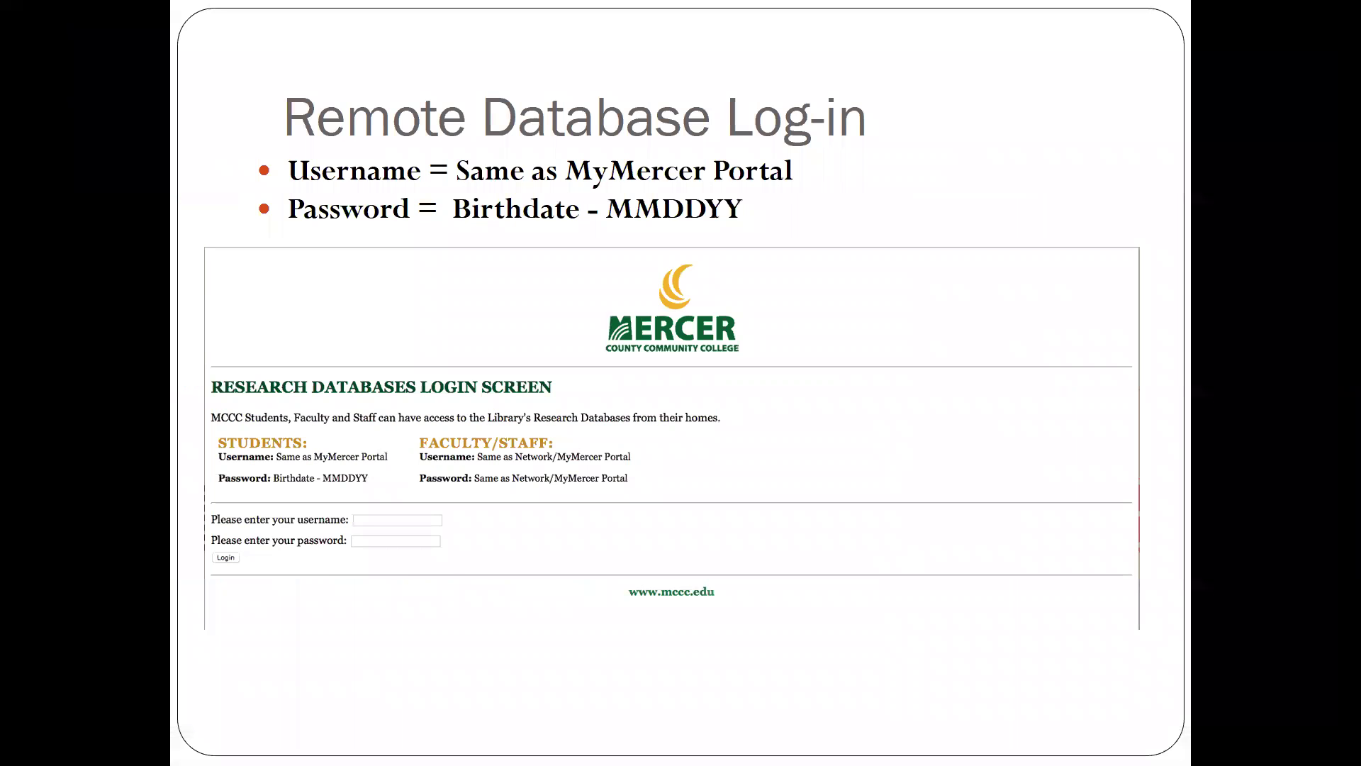
key("Left")
key("Left")
key("Left")
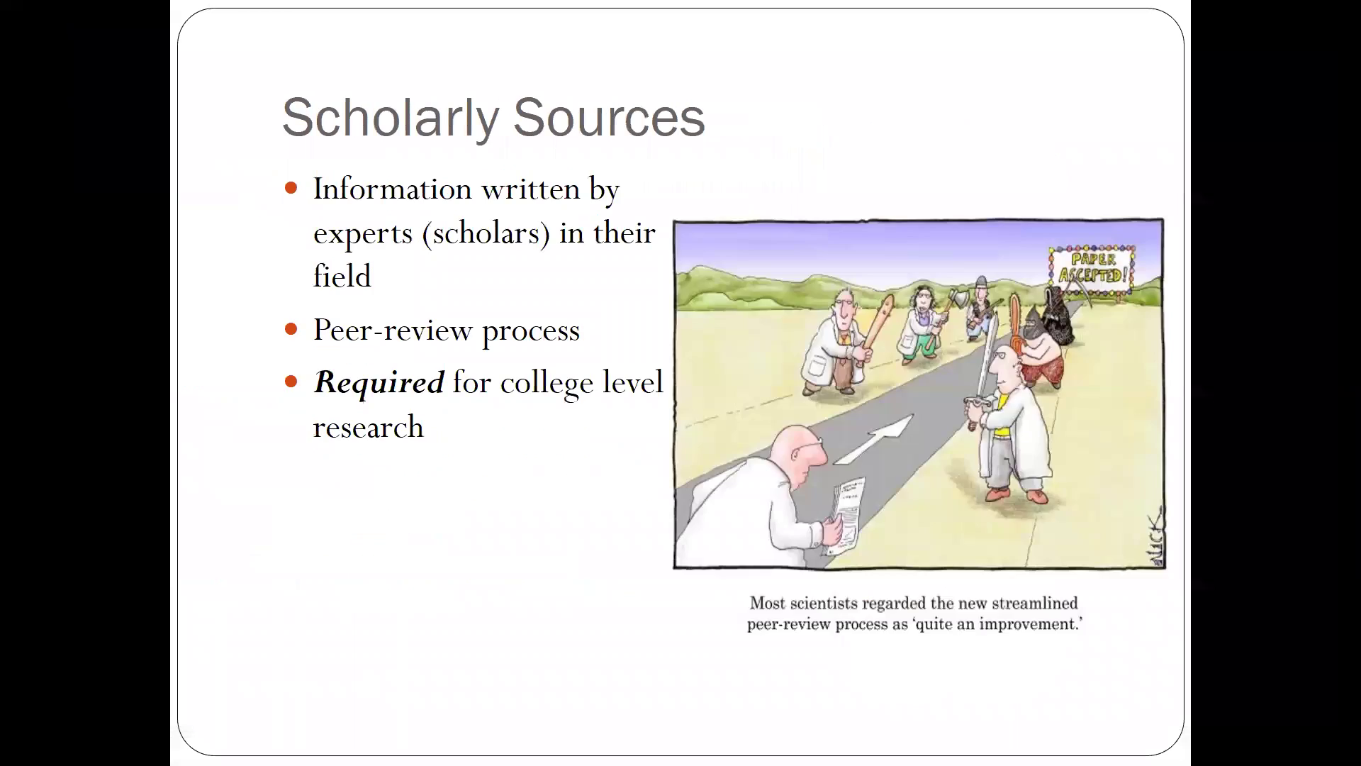
key("alt+Tab")
Extend the query to "the road" and mccarthy and symbolism, rerun the search and skim the results
type("and")
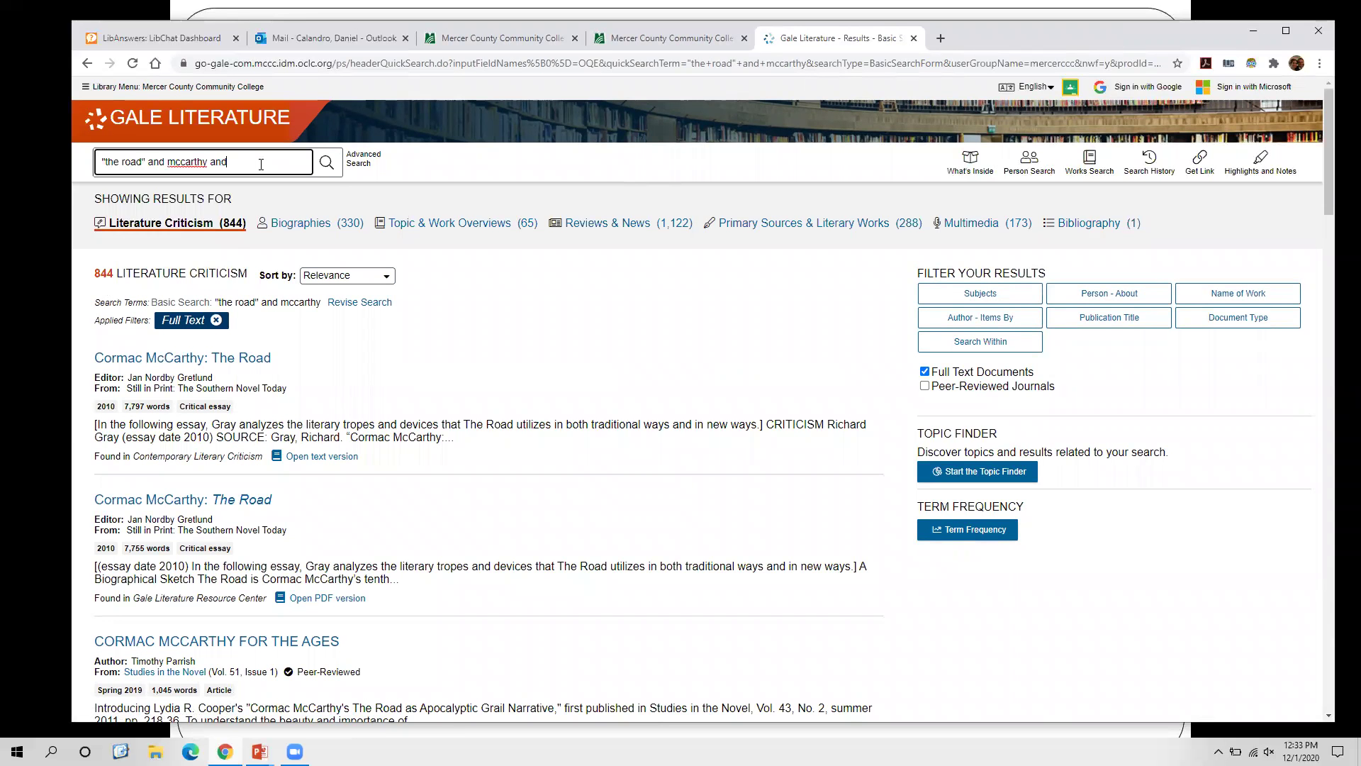
type(" symbolis")
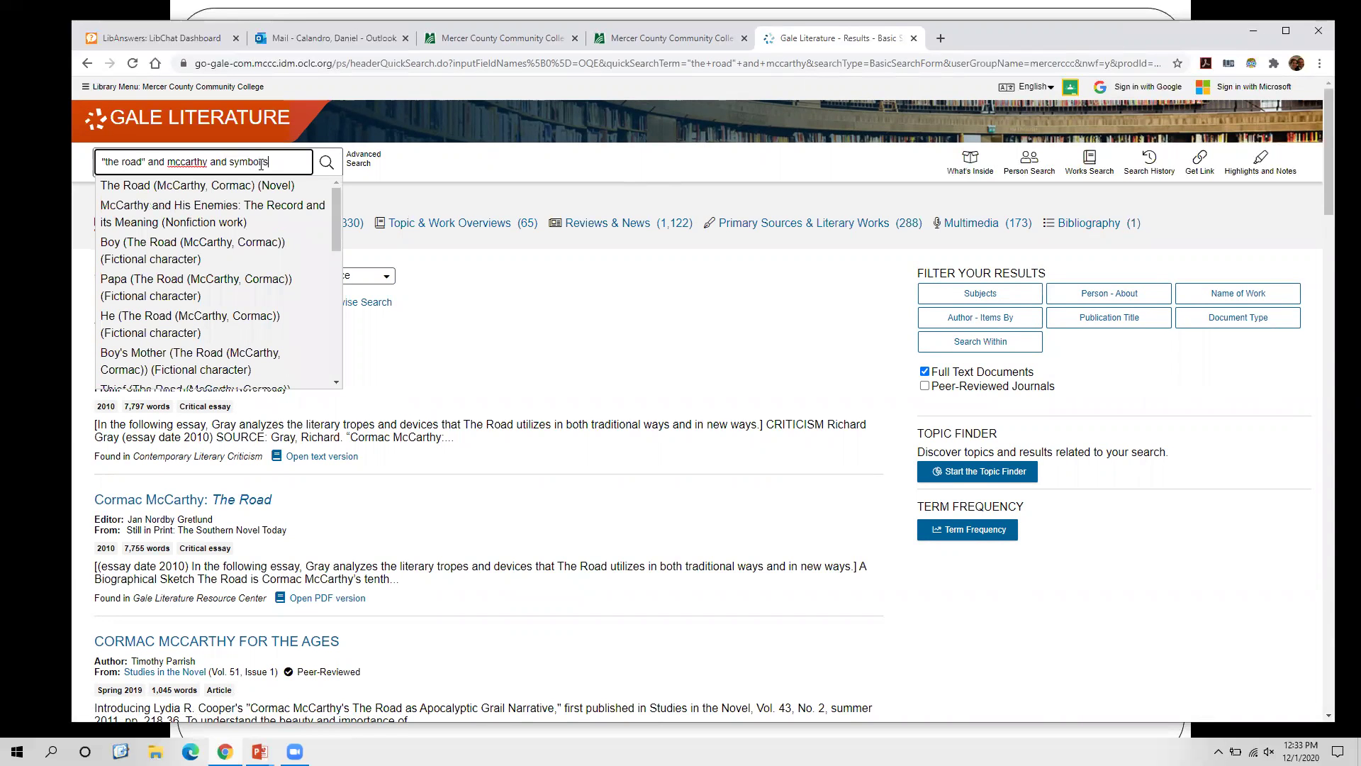
type("m")
key("Return")
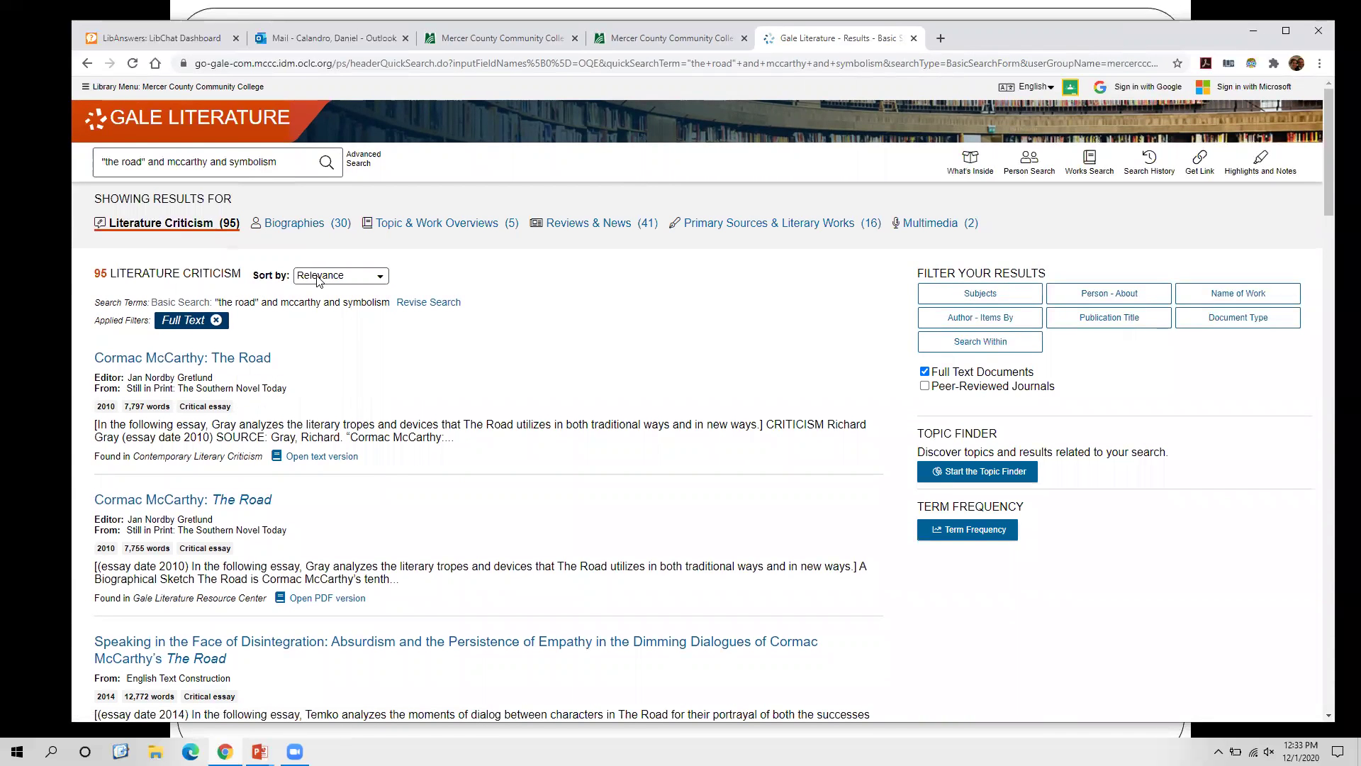
scroll(319, 286, "down", 5)
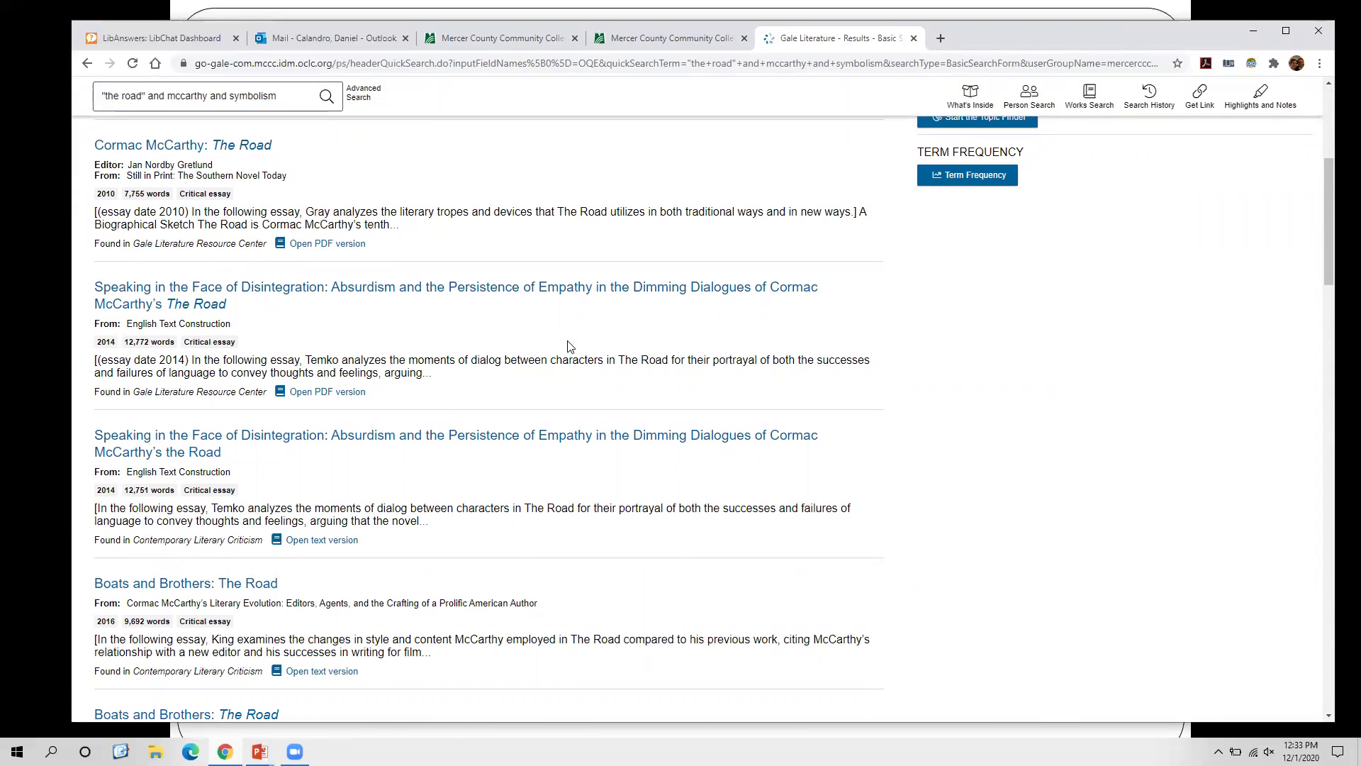
Open the first-listed "Speaking in the Face of Disintegration" article, select its introductory summary and dismiss the highlighting options
left_click(569, 292)
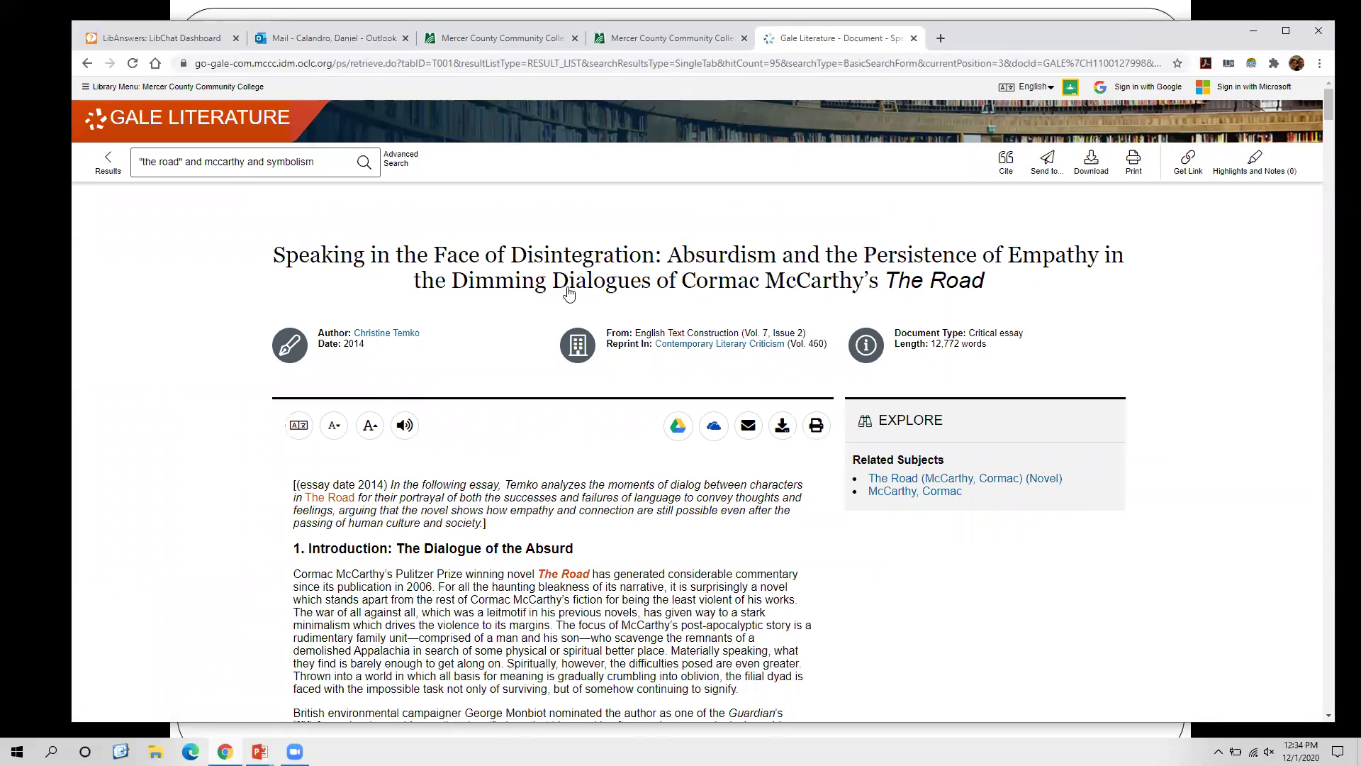
scroll(246, 356, "down", 2)
left_click_drag(293, 343, 565, 386)
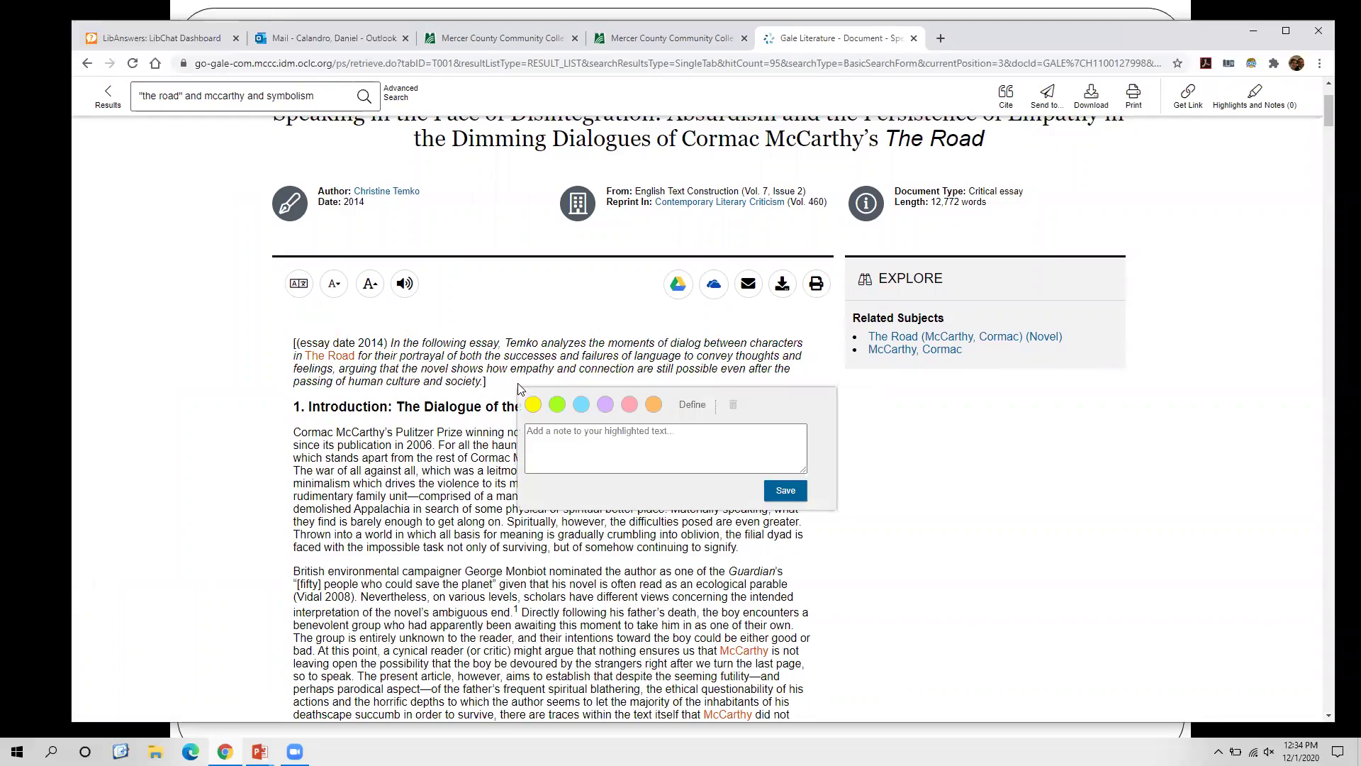
left_click(397, 375)
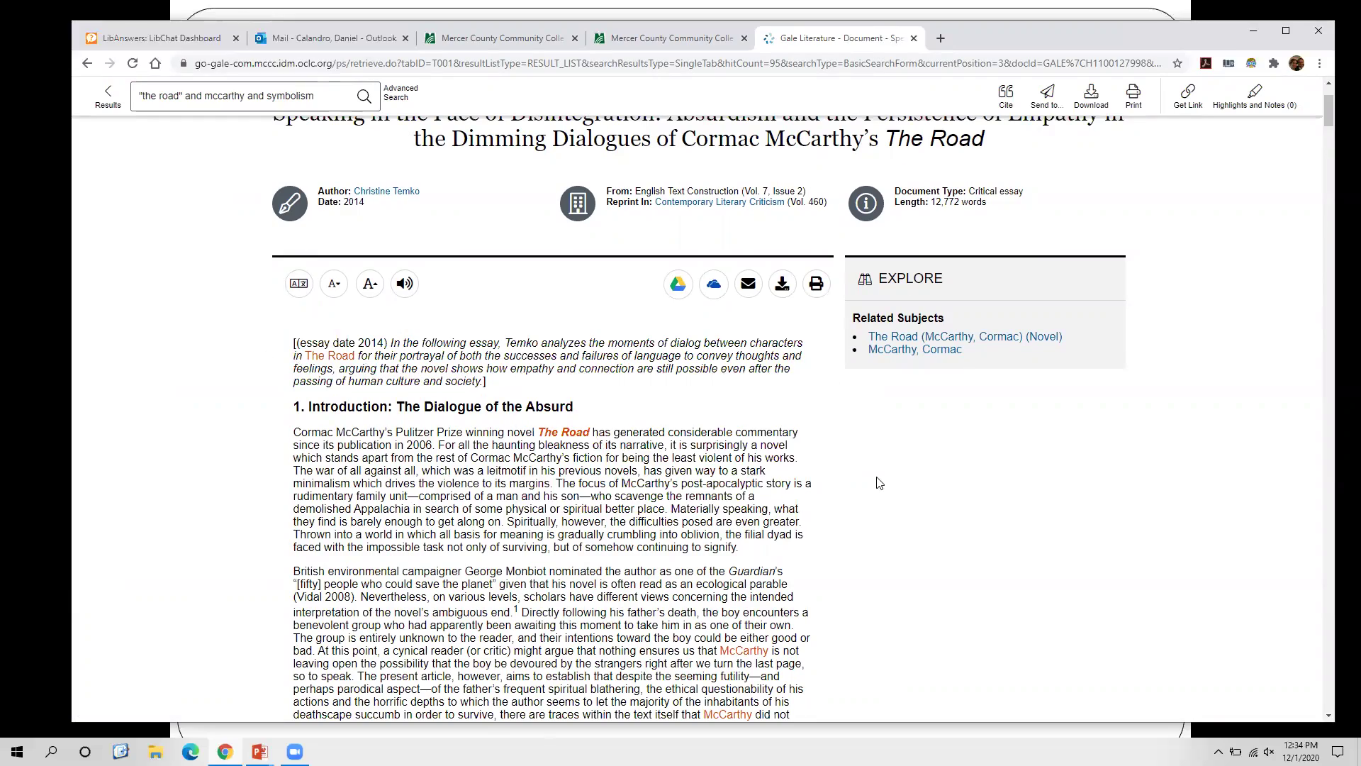
Look through the article's full text and its References list, and return to the beginning of the article
scroll(879, 483, "down", 15)
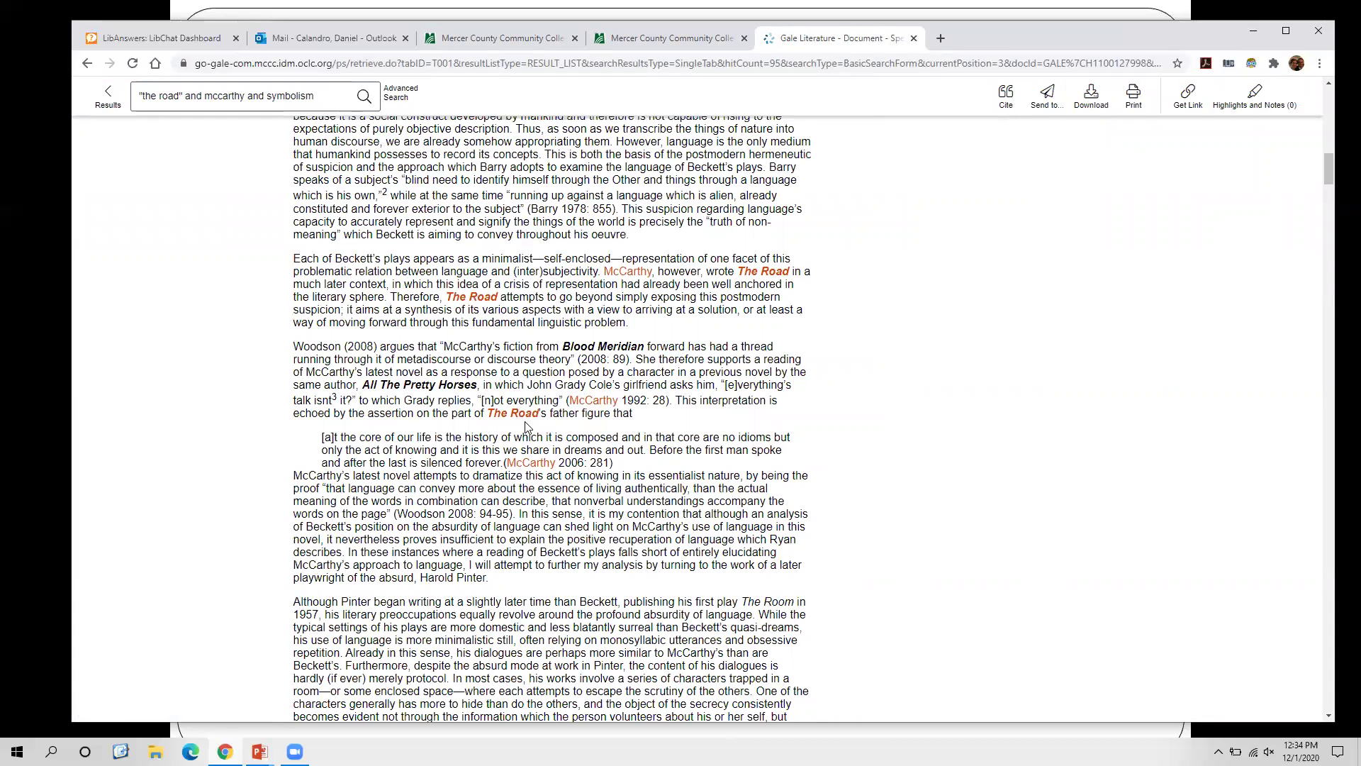
key("Home")
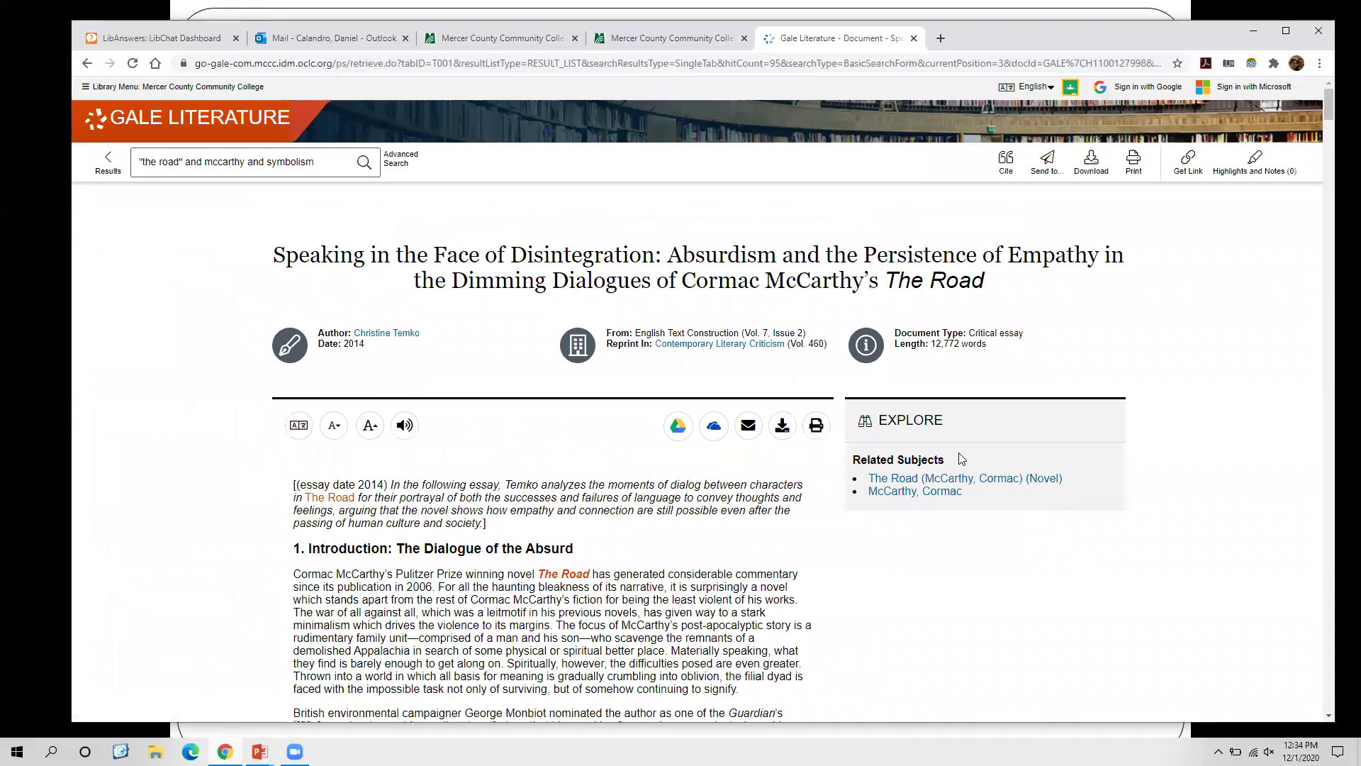
left_click_drag(1327, 103, 1264, 631)
scroll(406, 496, "down", 2)
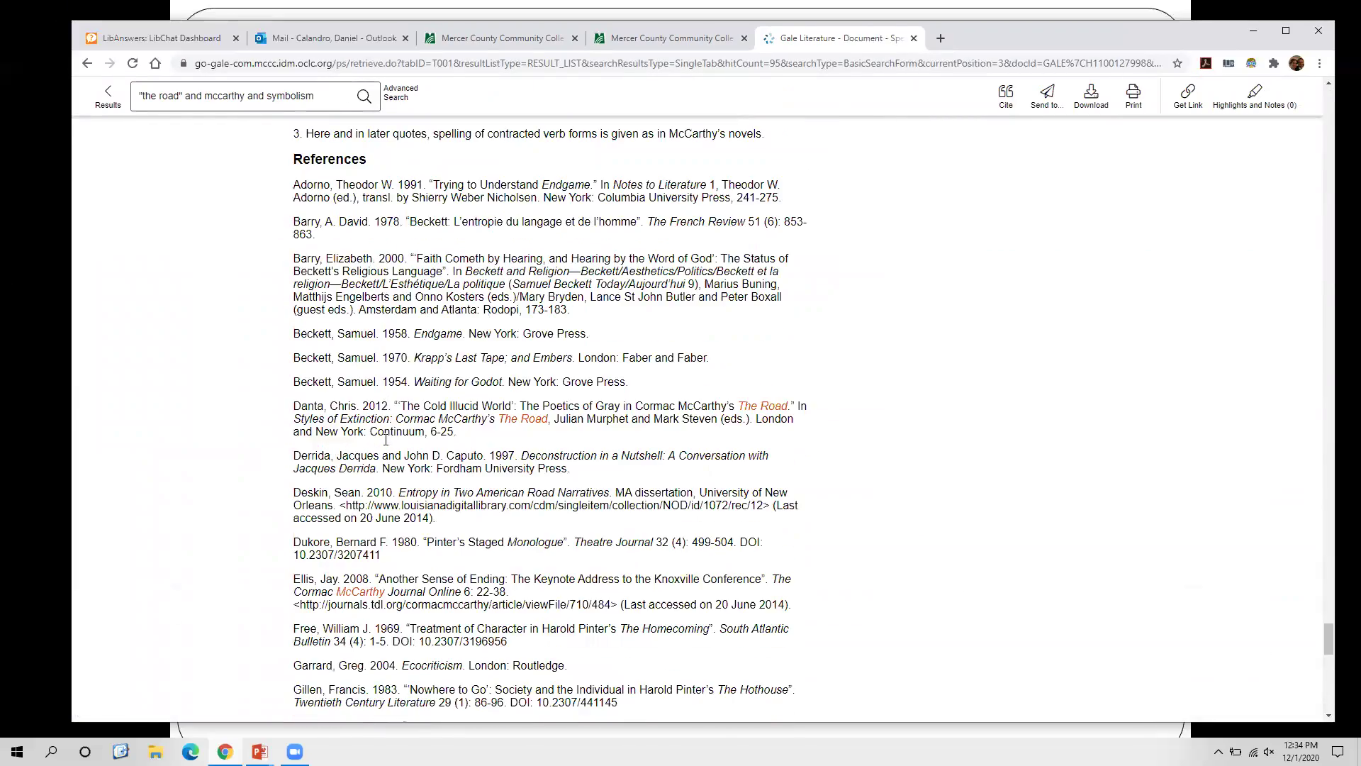
key("Home")
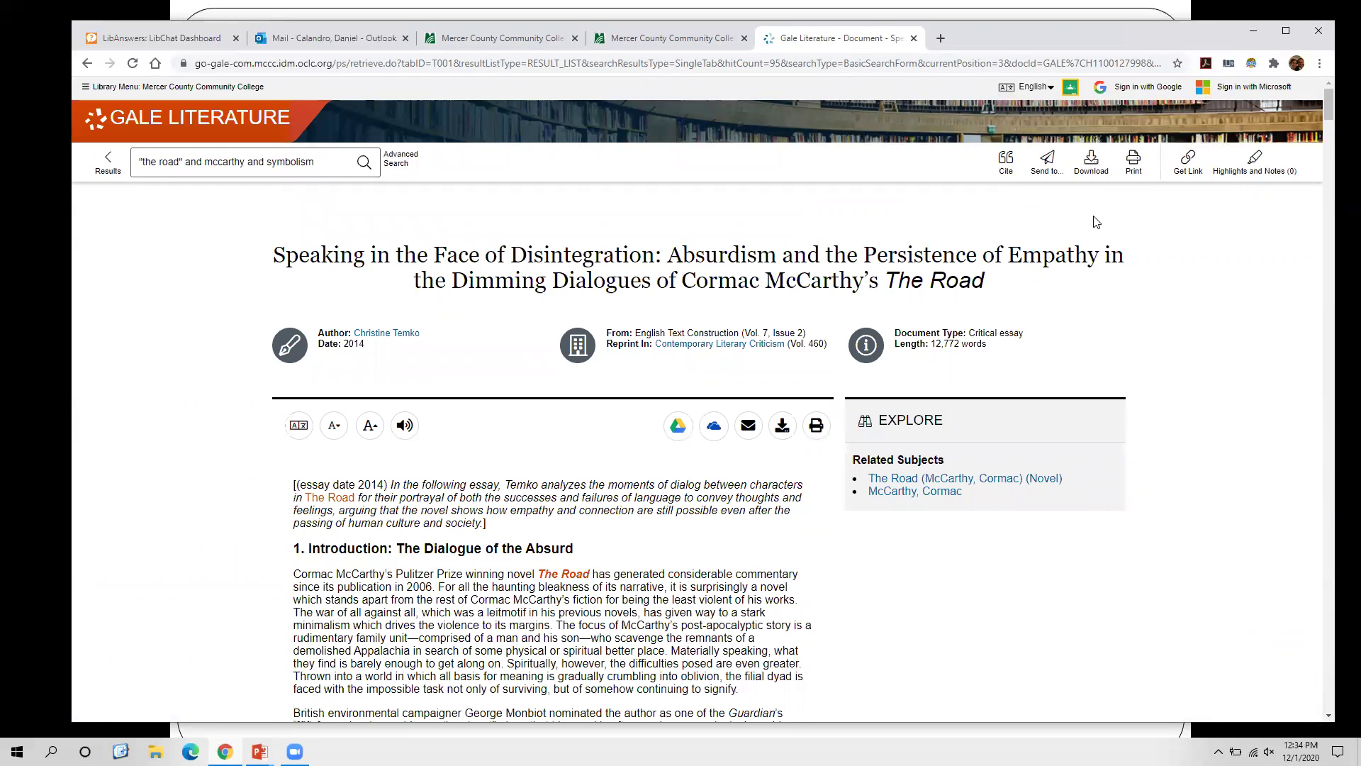
View the article's Send To options and its MLA 8th Edition citation, closing each dialog without sending or exporting
left_click(1043, 170)
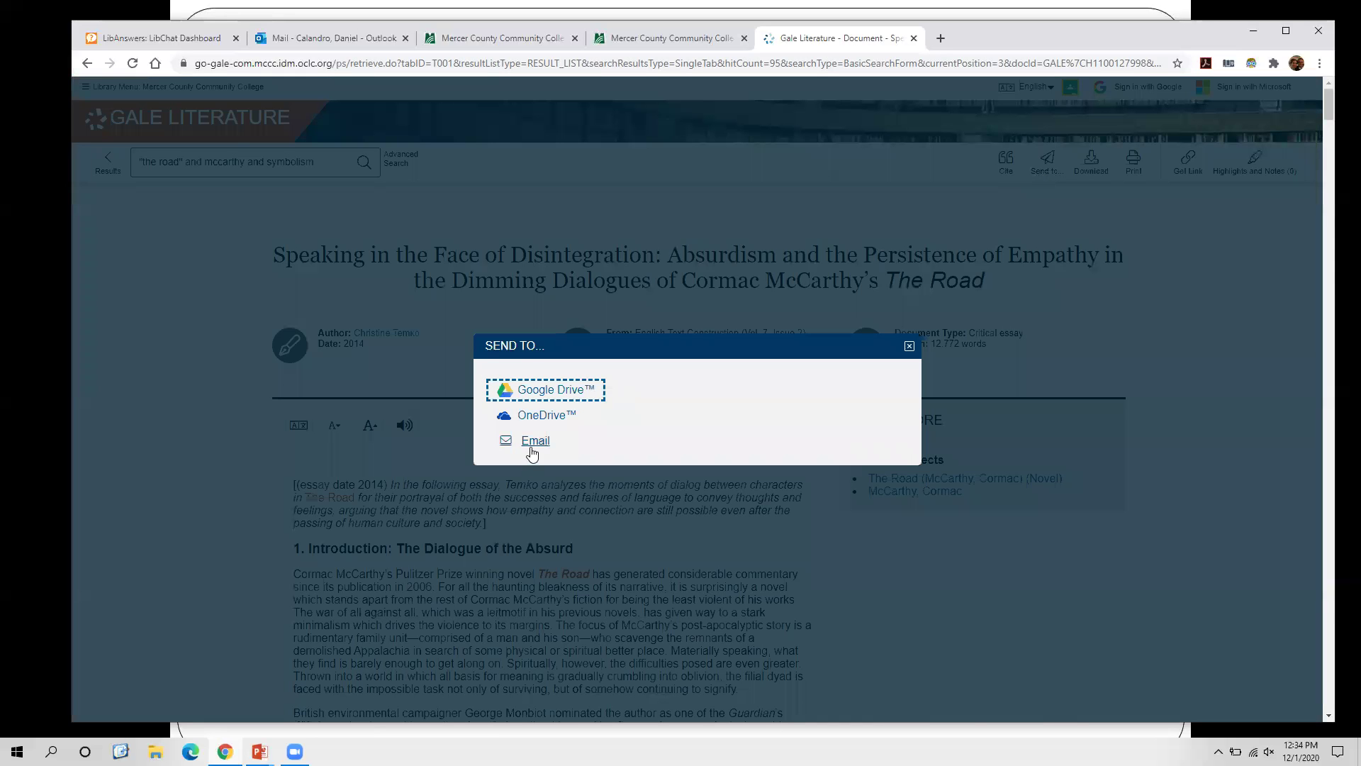
left_click(908, 346)
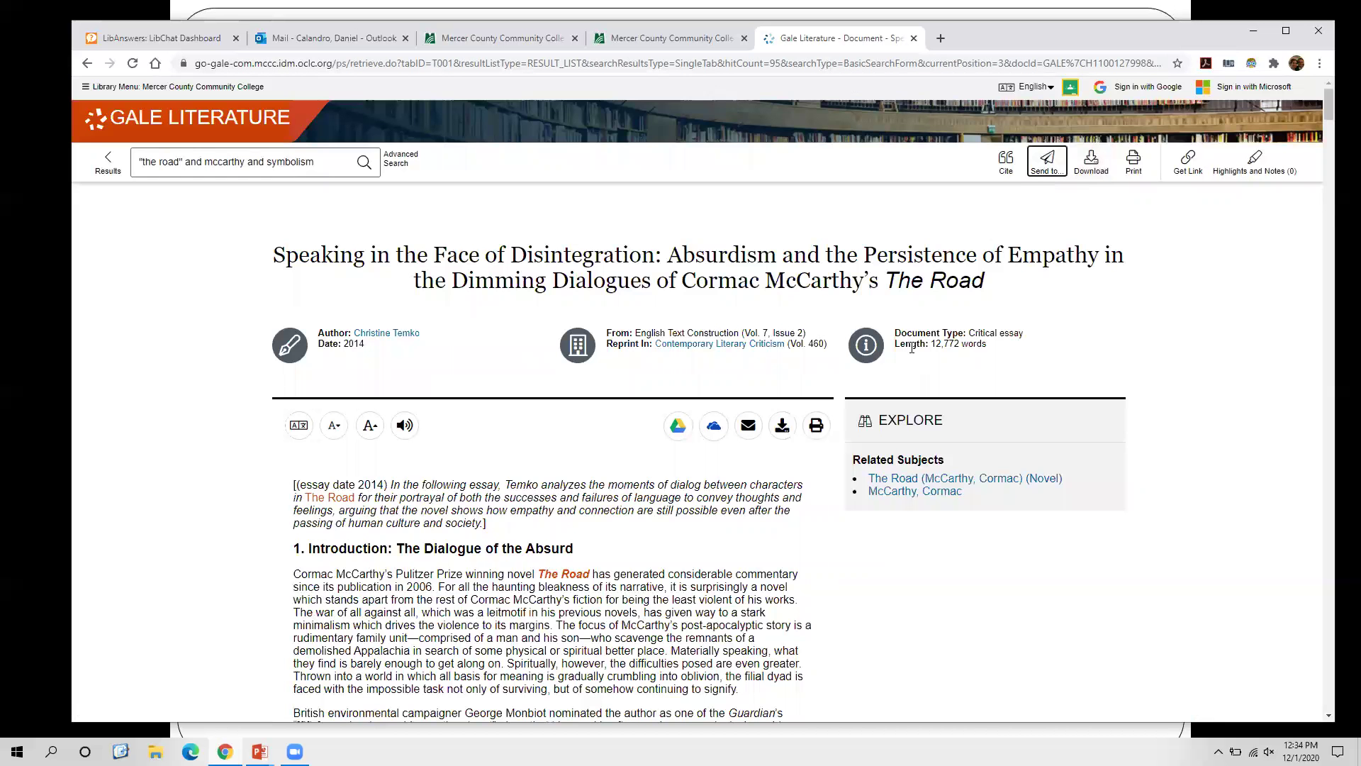
left_click(996, 166)
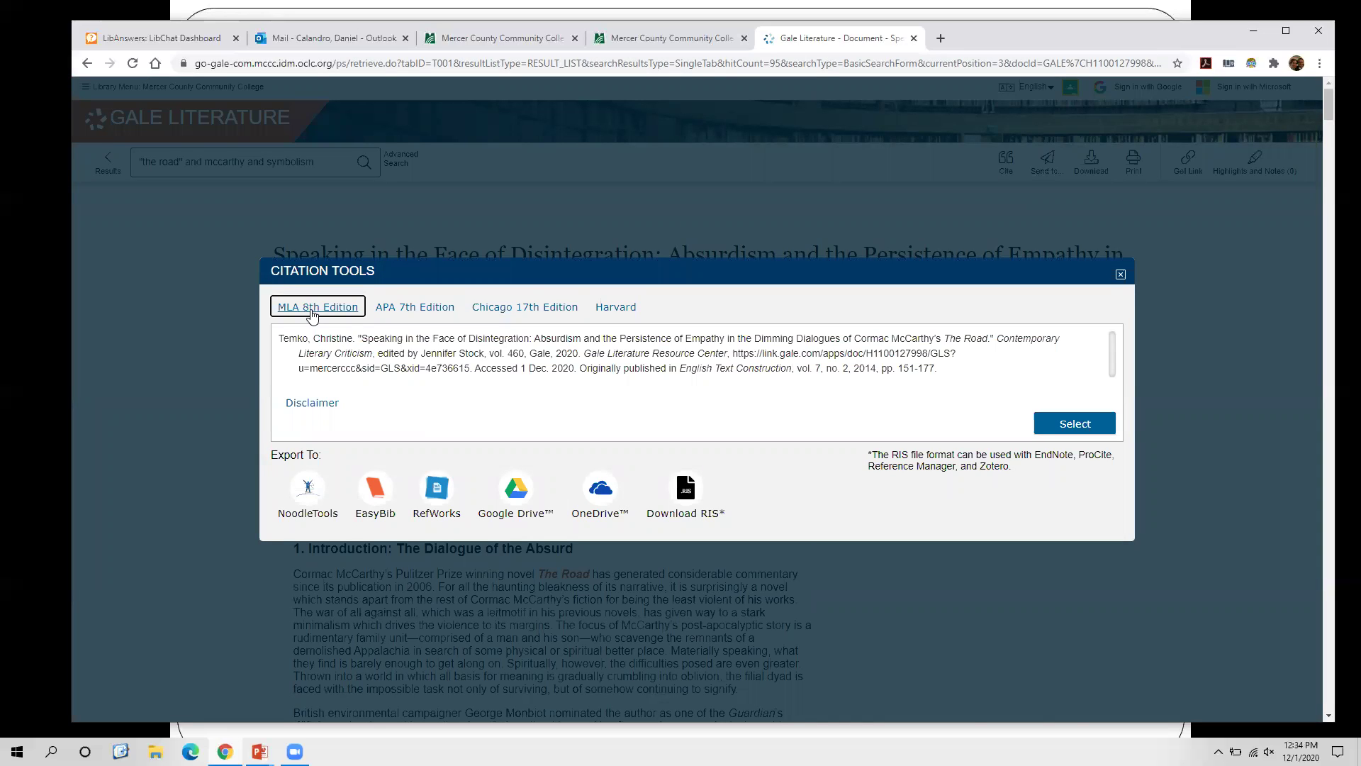
left_click(1120, 273)
Return to the symbolism search results, look through the listed articles and go back to the library's Humanities database list
left_click(105, 170)
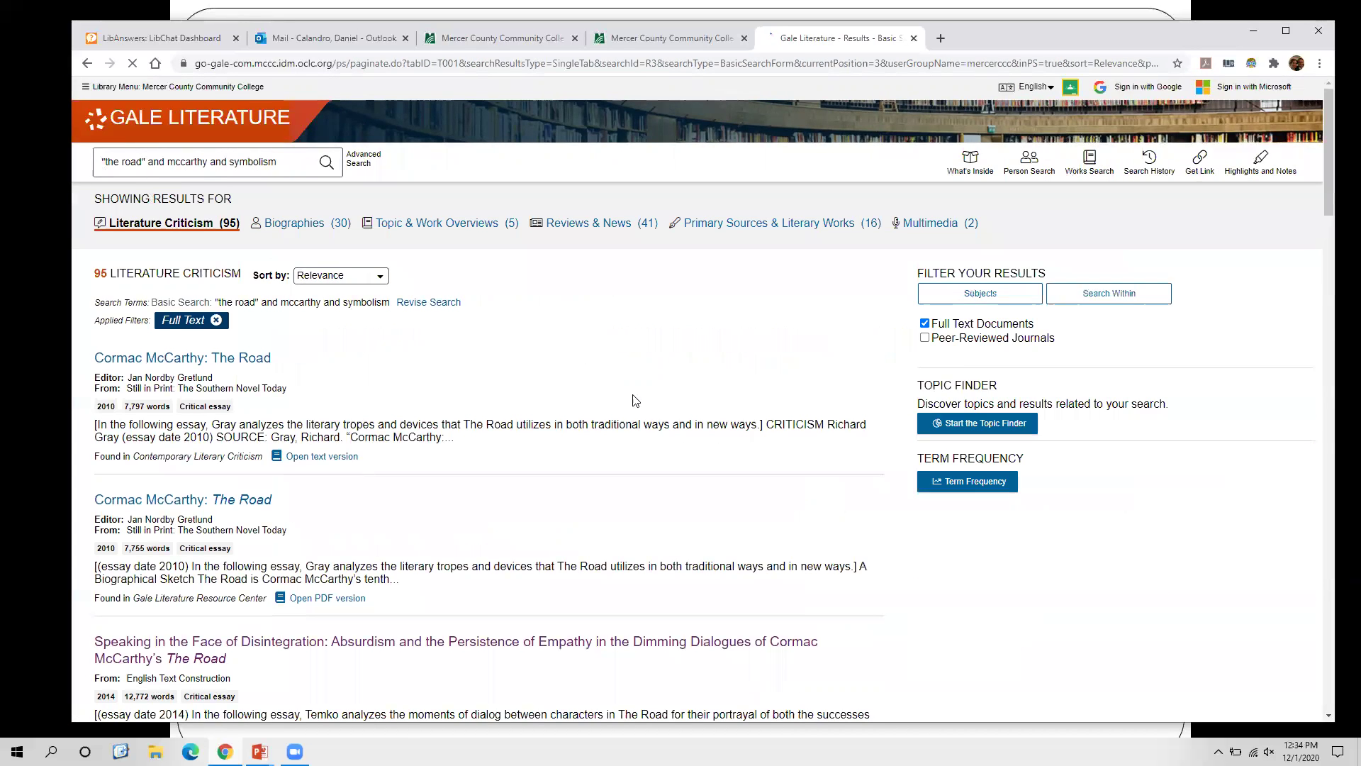
scroll(638, 400, "down", 2)
scroll(639, 404, "down", 4)
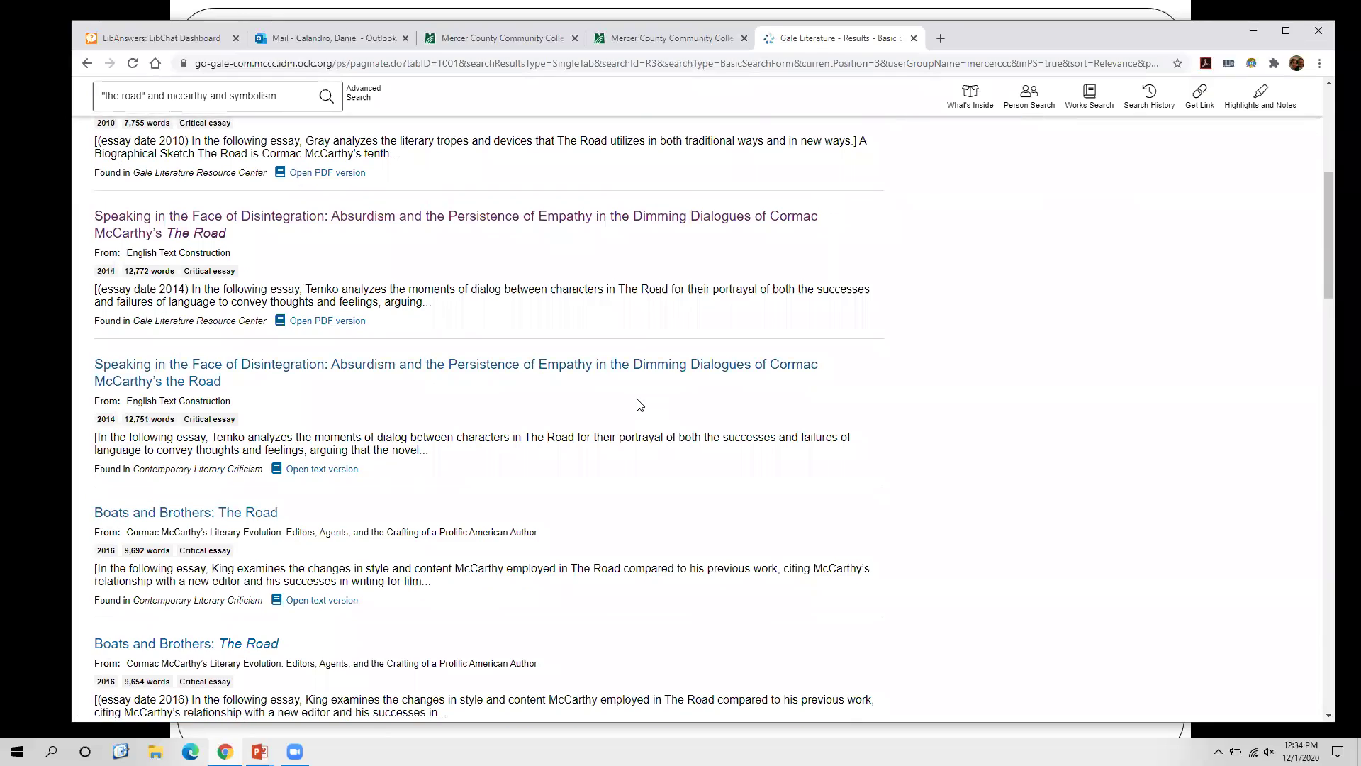
scroll(640, 404, "down", 3)
scroll(639, 404, "down", 4)
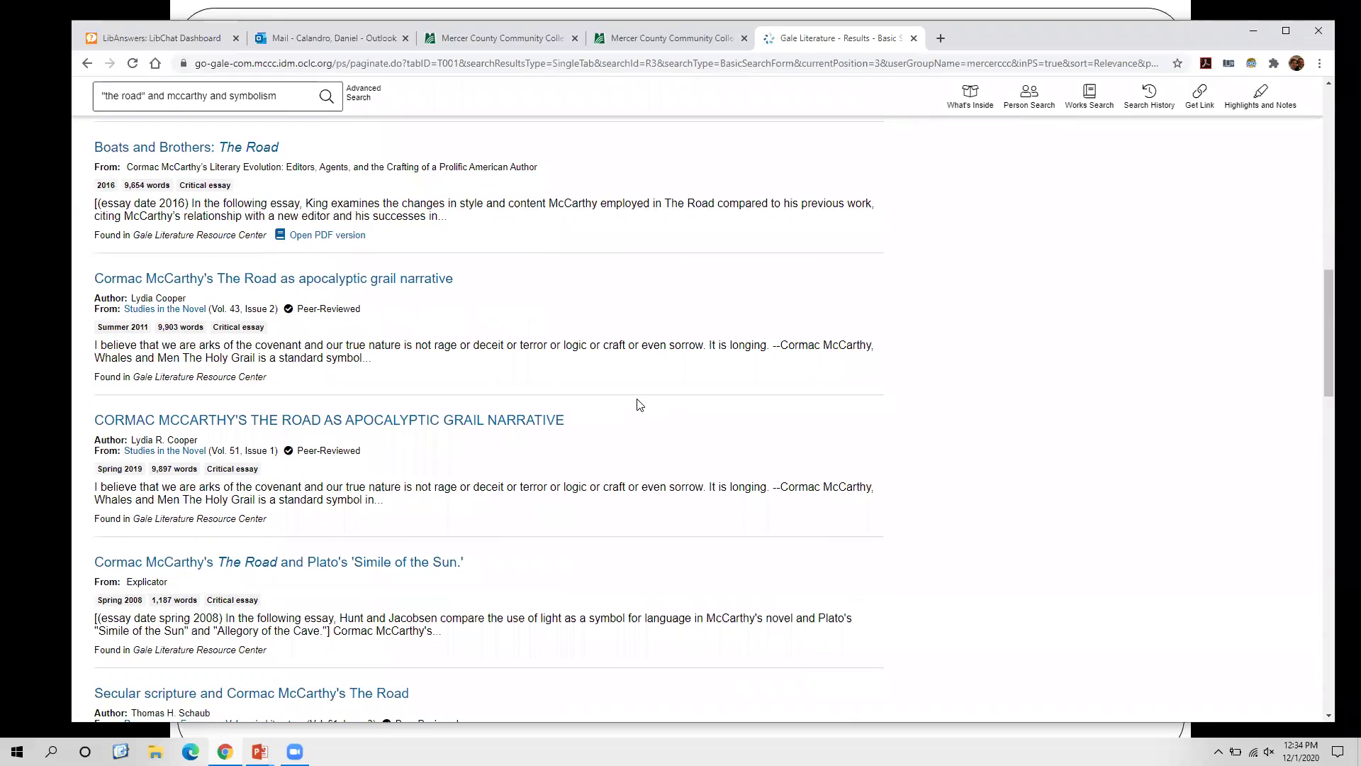
scroll(639, 404, "up", 11)
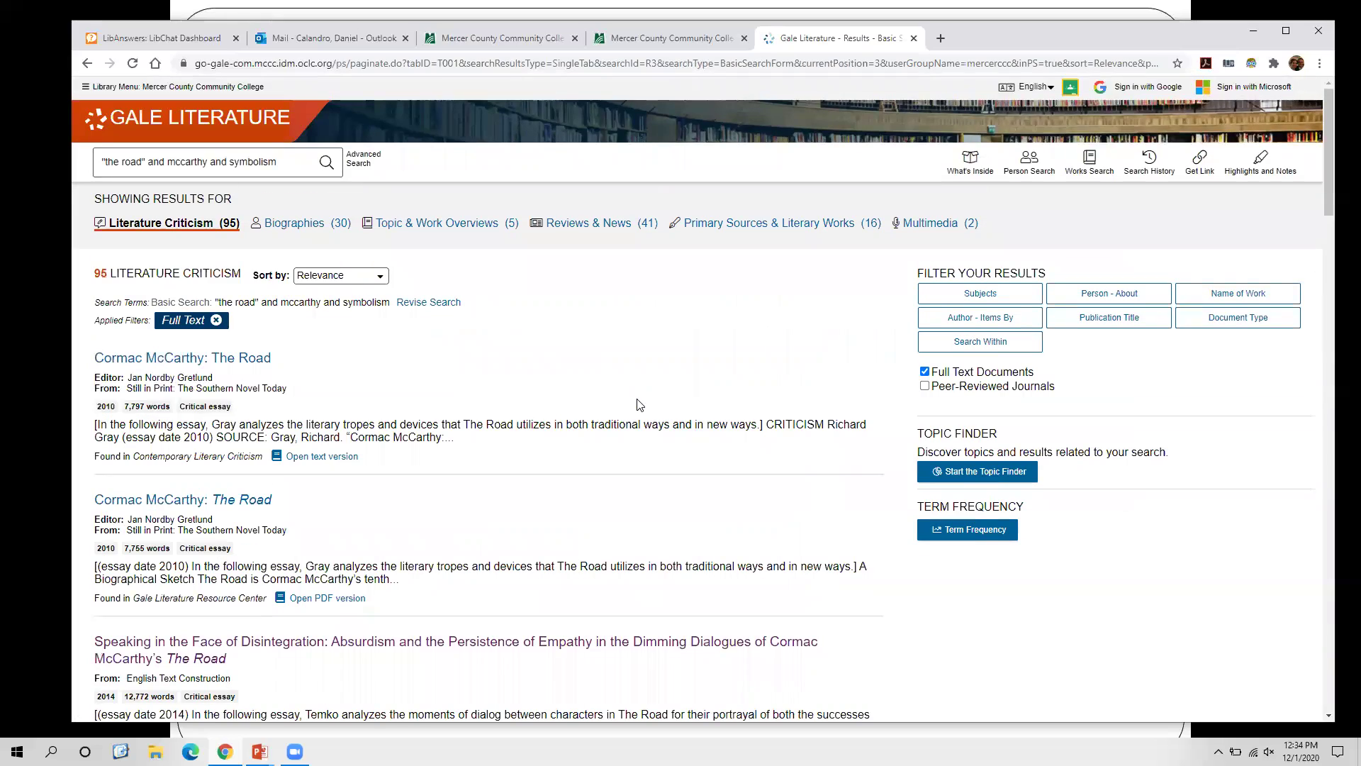
left_click(706, 48)
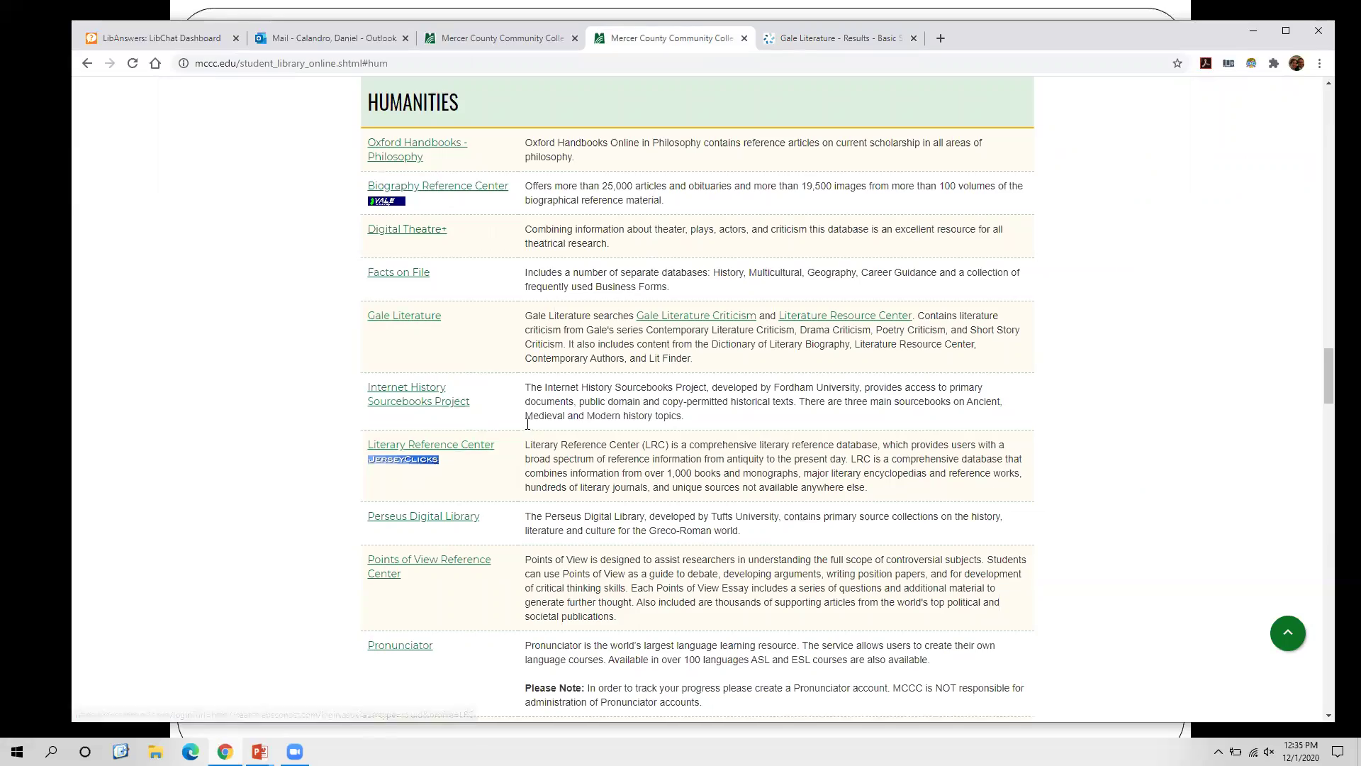
Open Academic Search Premier (Ebsco Host) from the General section of the library's database list
scroll(523, 425, "up", 8)
scroll(523, 426, "up", 7)
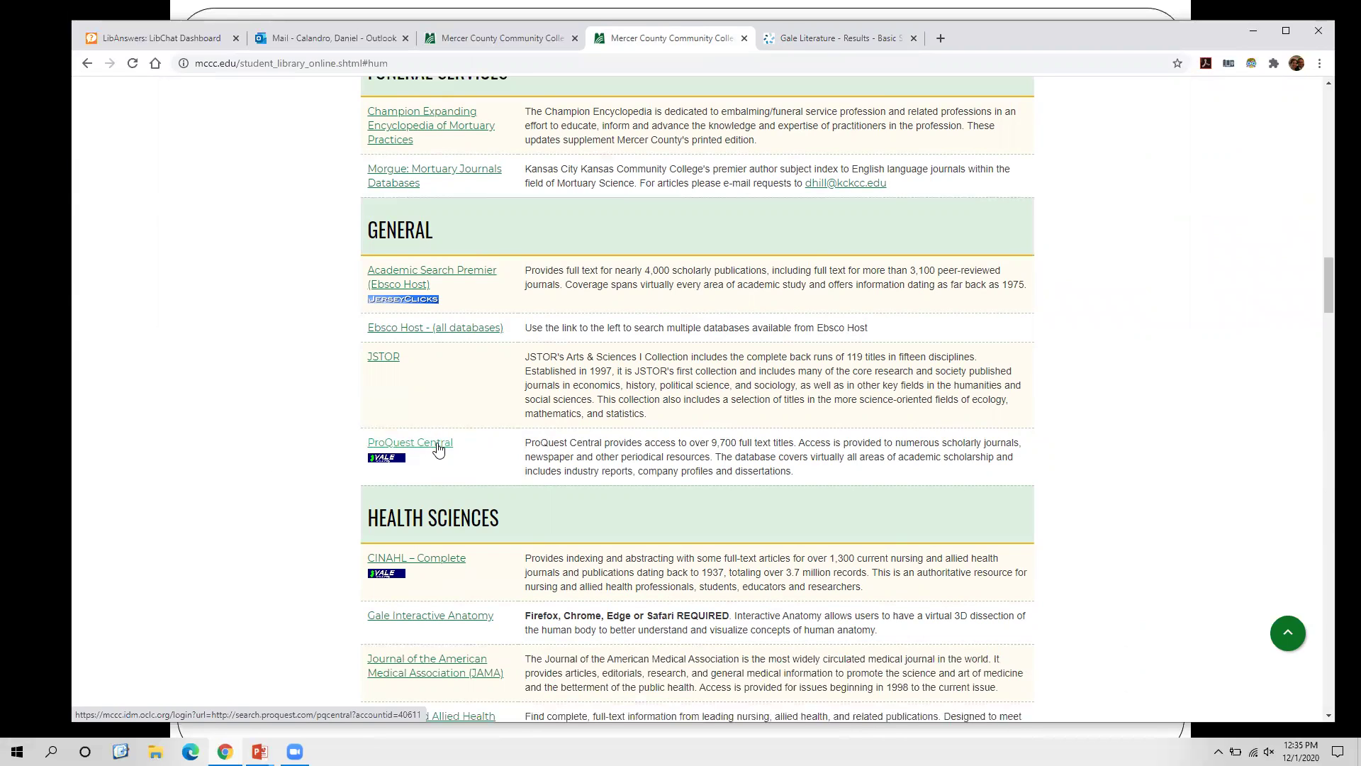
left_click(463, 277)
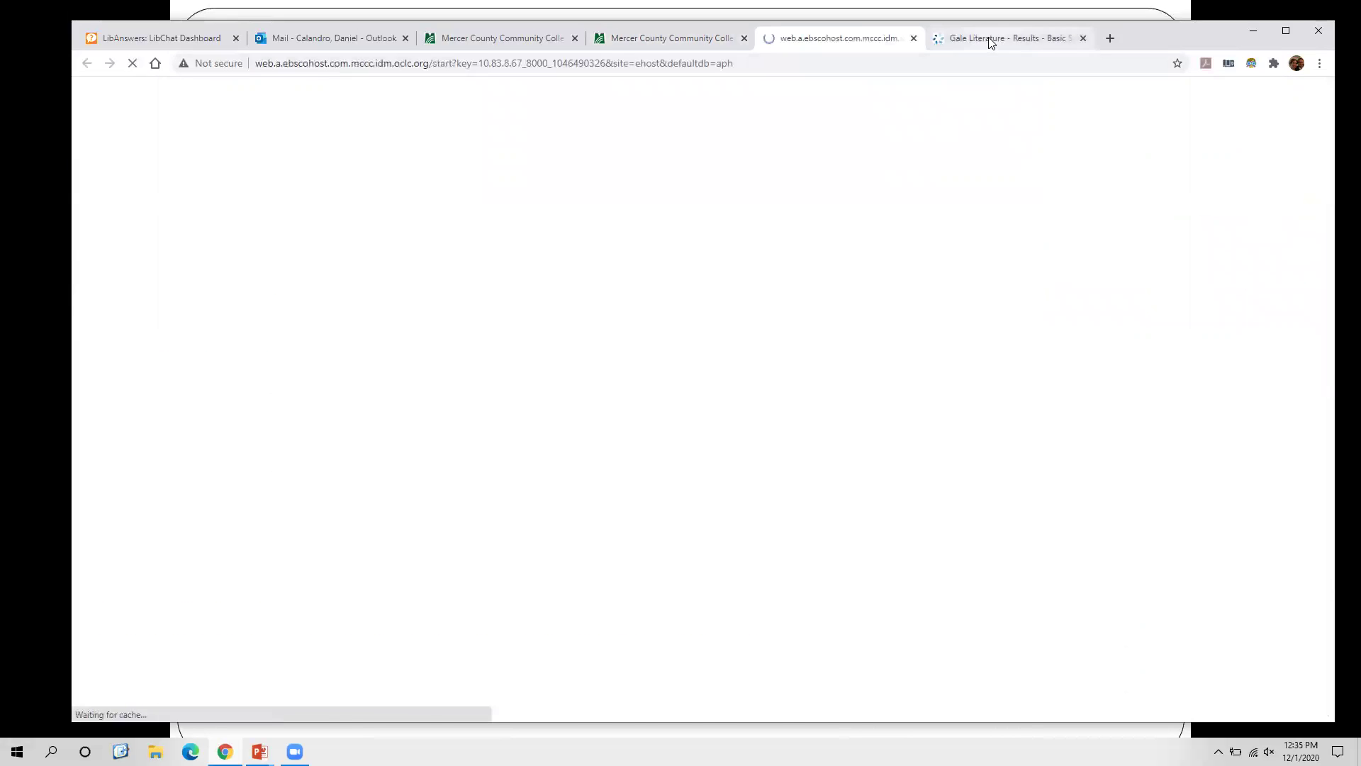
Copy the terms "the road" and mccarthy from the Gale Literature search box and return to the EBSCOhost search page
left_click(987, 42)
left_click_drag(210, 161, 78, 167)
key("ctrl+c")
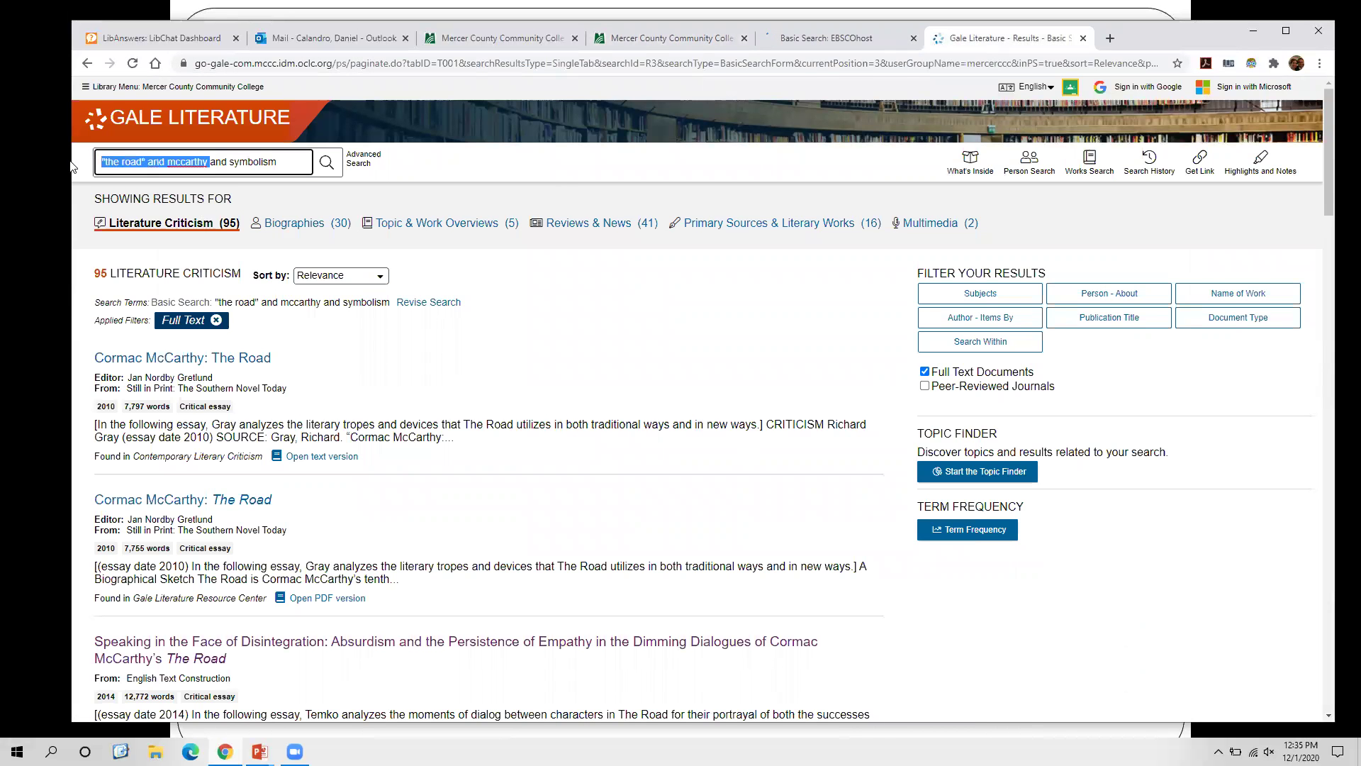
left_click(865, 42)
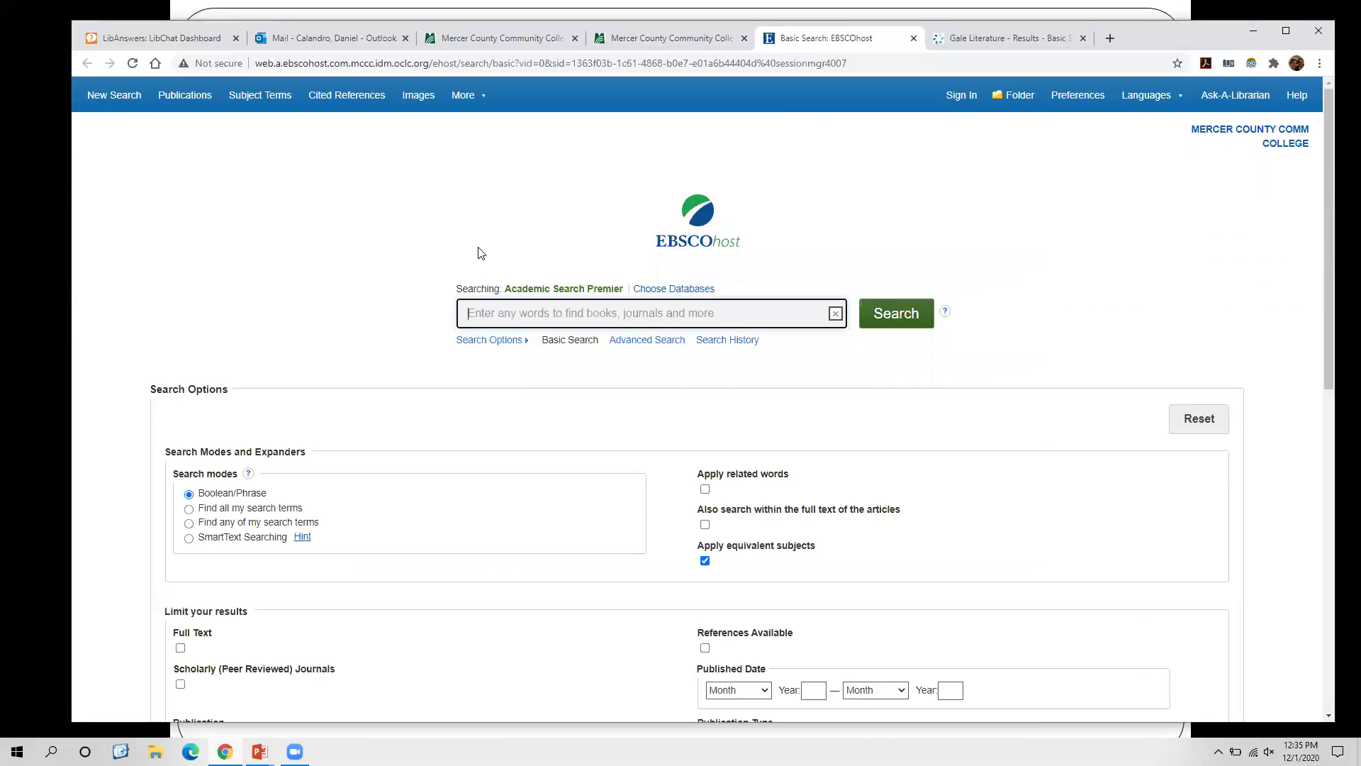
Search Academic Search Premier for "the road" and mccarthy, limited to Full Text and Scholarly (Peer Reviewed) Journals
scroll(394, 273, "down", 3)
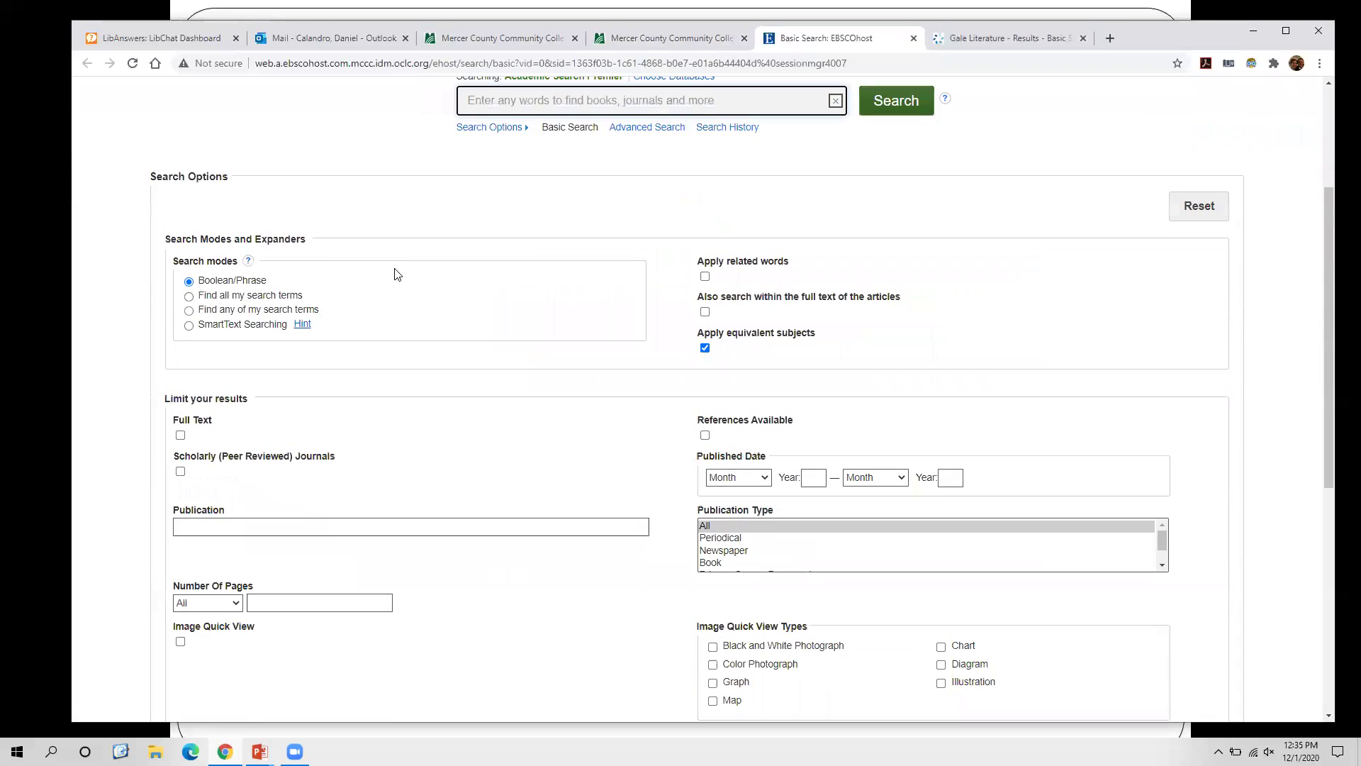
left_click(180, 436)
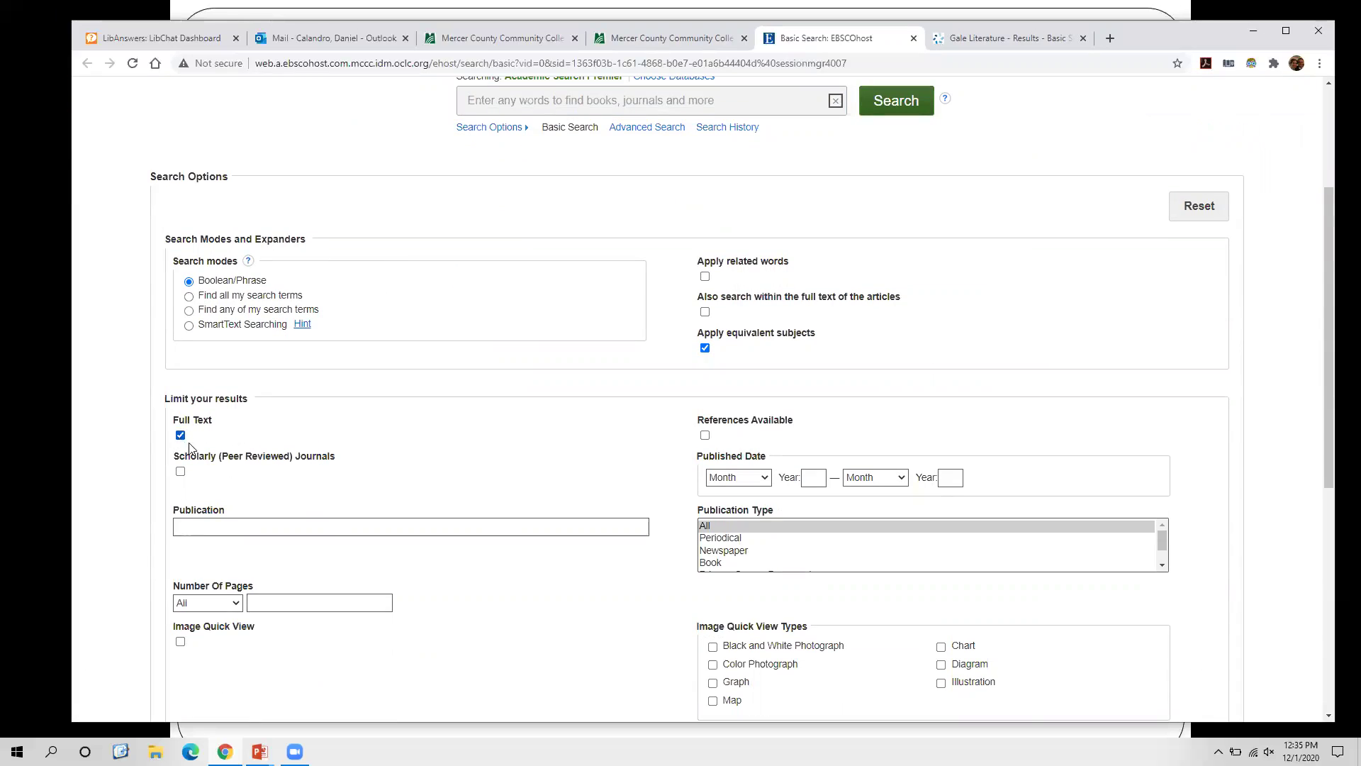
left_click(181, 472)
scroll(417, 362, "up", 3)
left_click(504, 311)
key("ctrl+v")
left_click(890, 316)
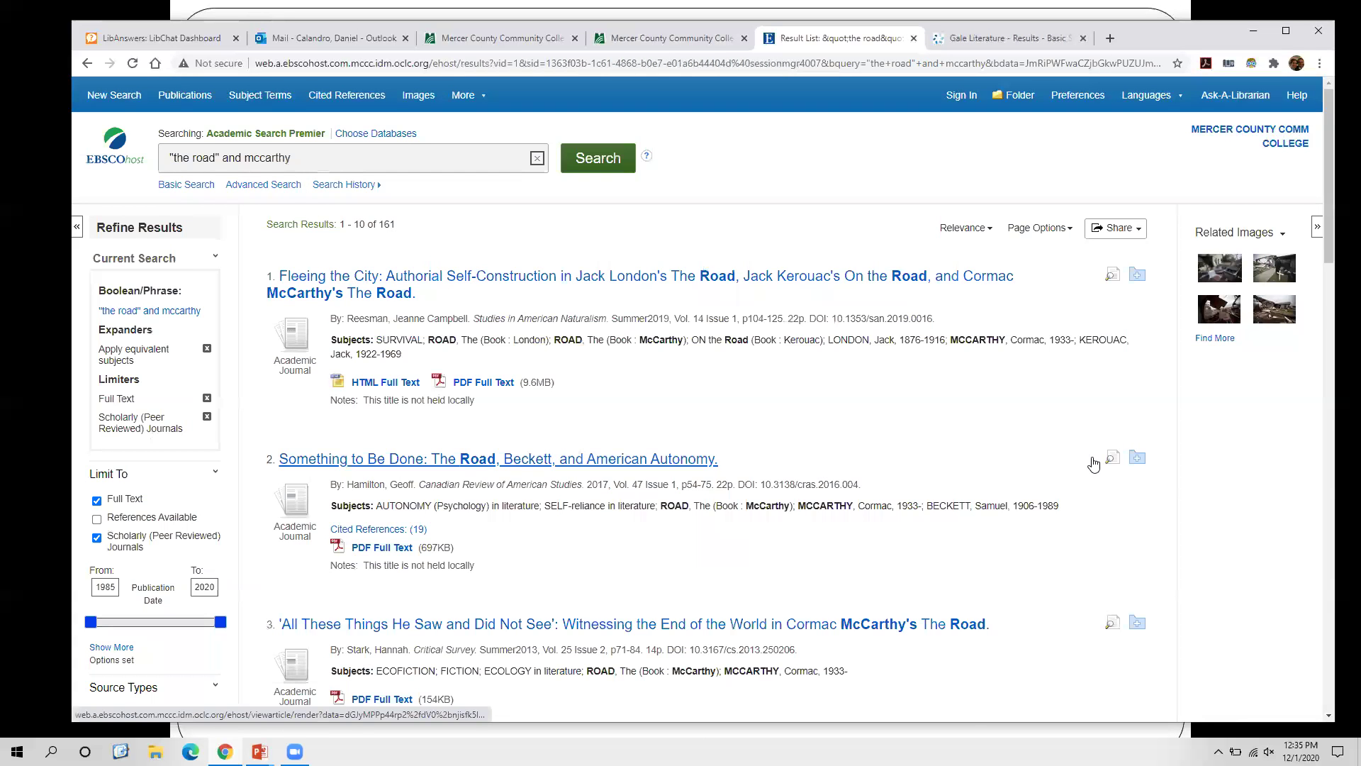
Look through the listed articles and open the record of 'There is no God and we are his prophets': Deconstructing Redemption
scroll(1215, 480, "down", 3)
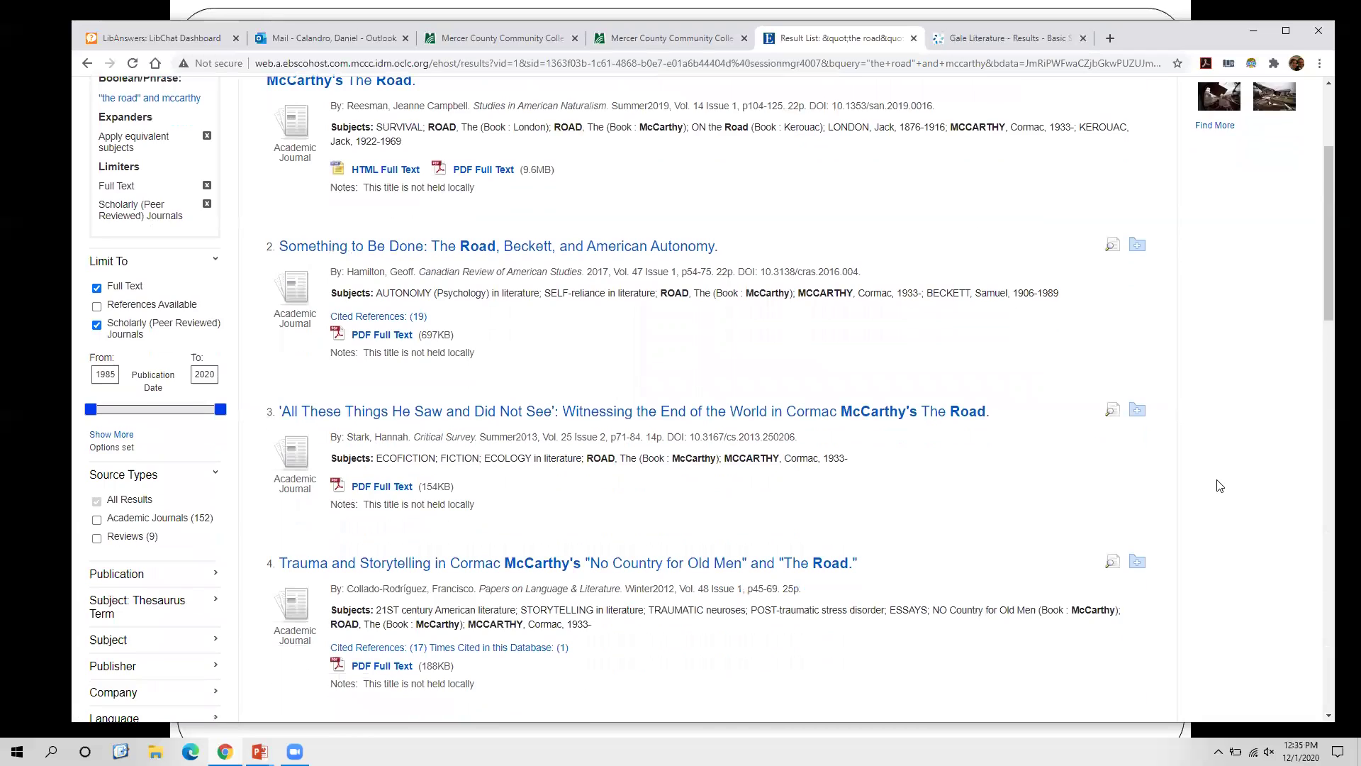
scroll(1219, 485, "down", 7)
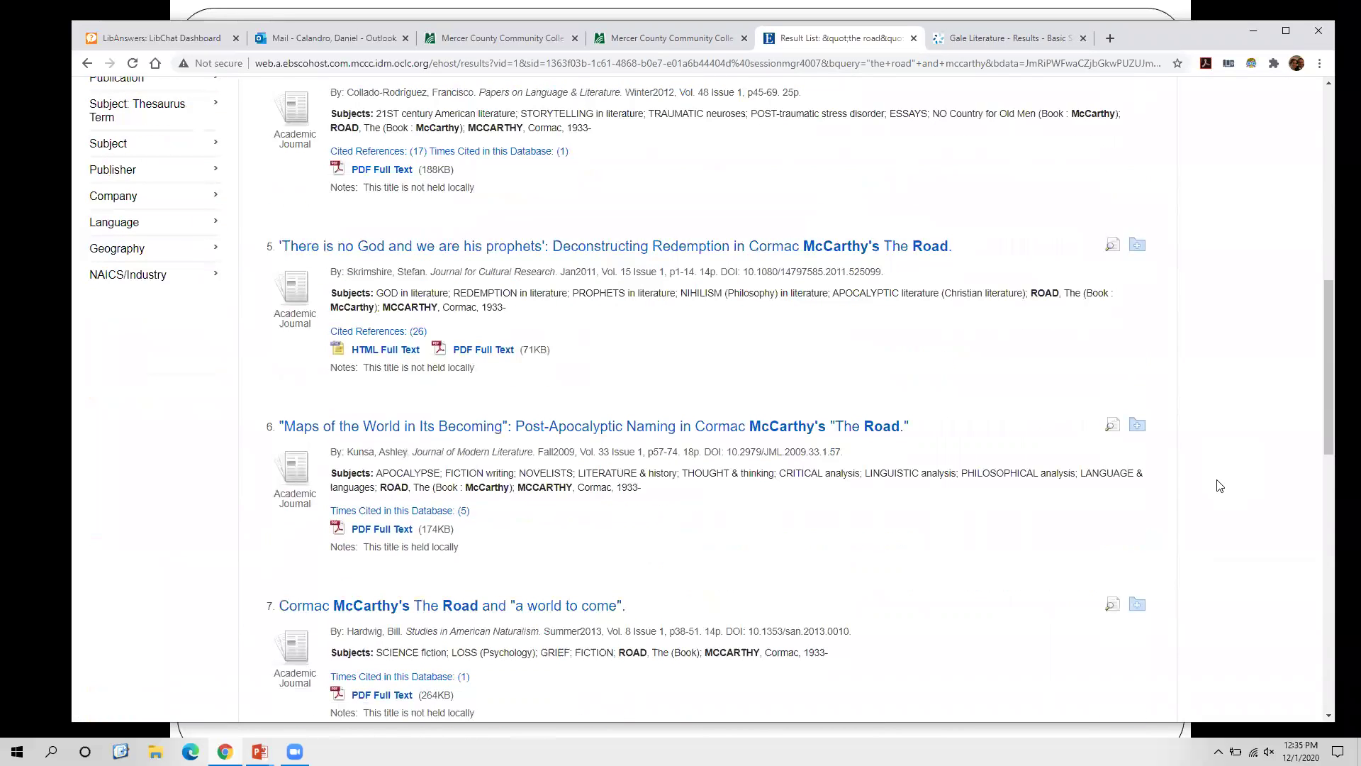
left_click(580, 249)
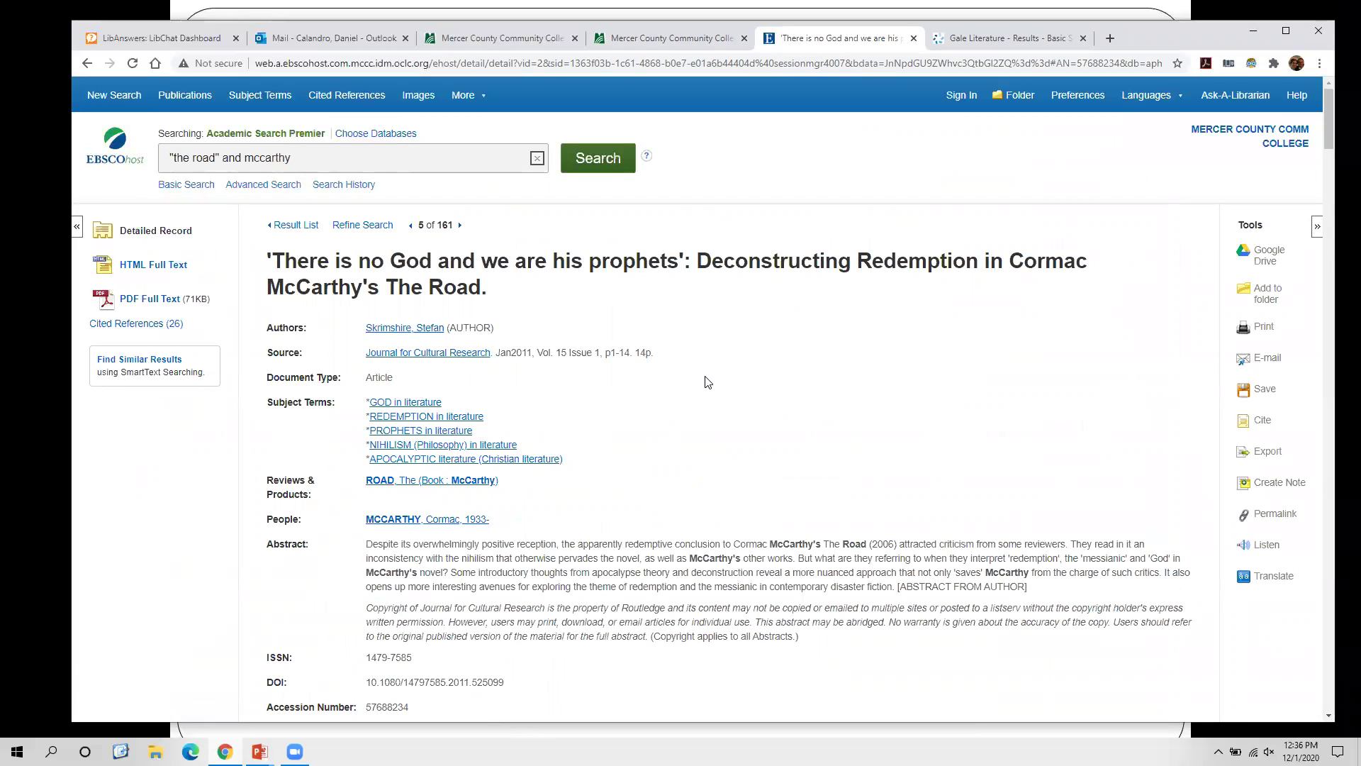
Examine the article's detailed record, highlight its abstract while reading and clear the selection
scroll(704, 382, "down", 3)
scroll(704, 382, "up", 3)
scroll(706, 383, "up", 1)
scroll(530, 374, "down", 1)
scroll(530, 375, "up", 1)
scroll(555, 405, "down", 1)
scroll(554, 405, "down", 1)
left_click_drag(366, 401, 873, 445)
left_click(755, 496)
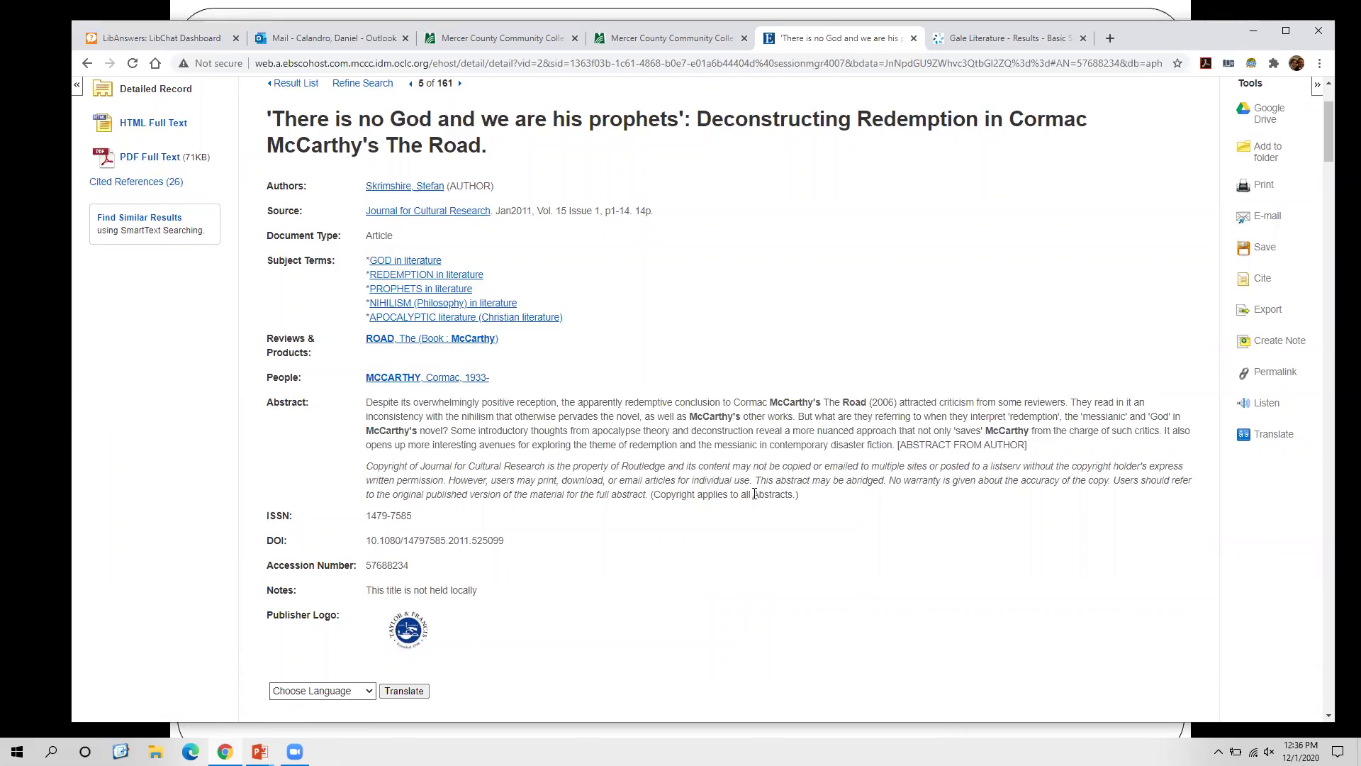
Look through the article's full text below the record and return to the beginning of the page
scroll(750, 509, "down", 3)
scroll(750, 509, "down", 7)
scroll(748, 503, "up", 3)
scroll(748, 504, "up", 12)
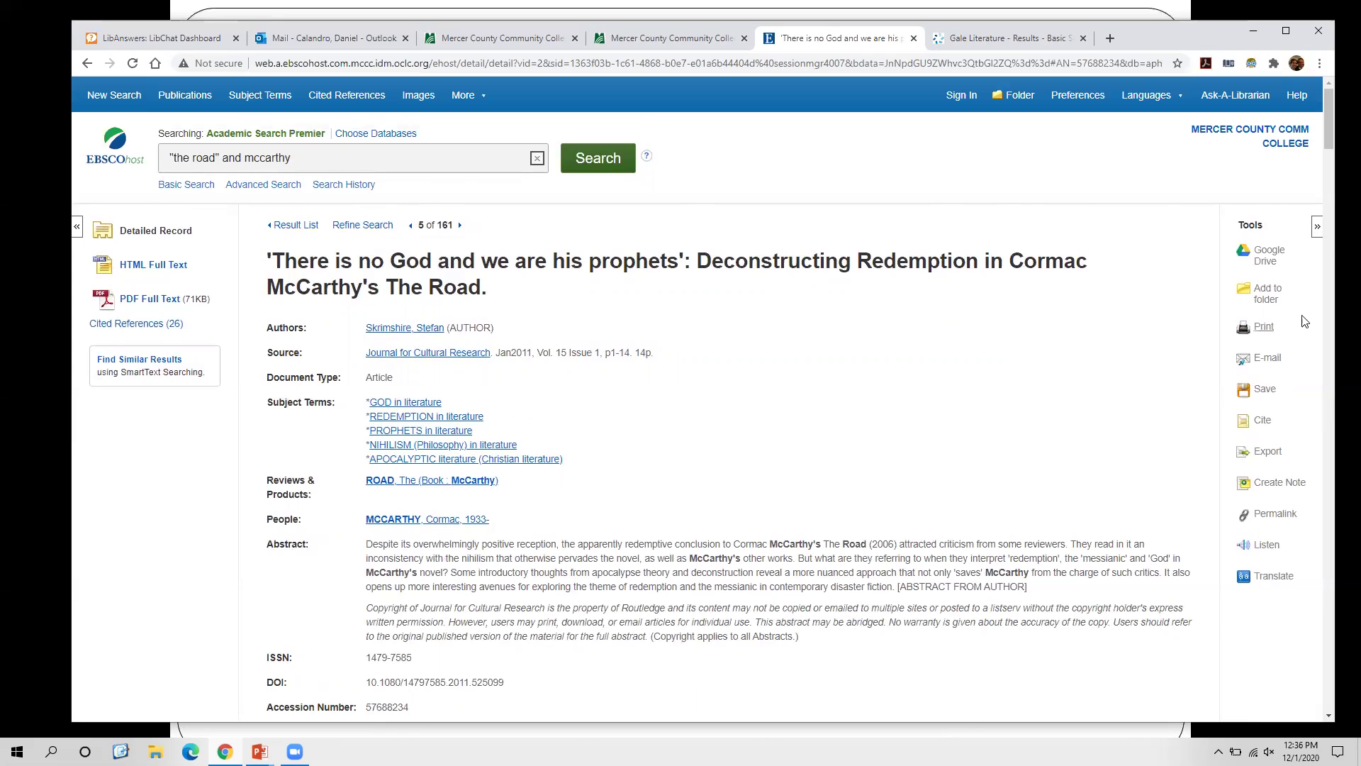
View the article's citation formats, select the MLA Works Cited entry and close the citations
left_click(1264, 424)
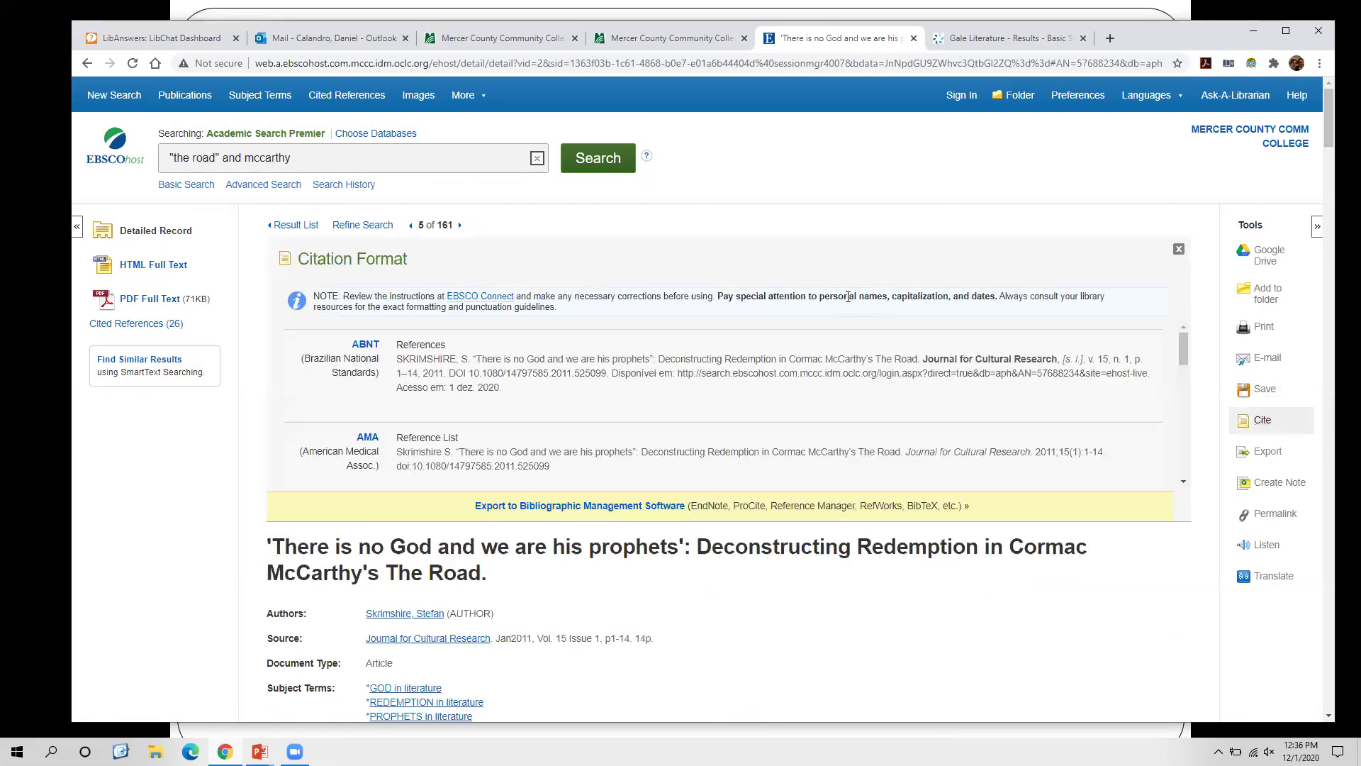
left_click_drag(1182, 348, 1169, 455)
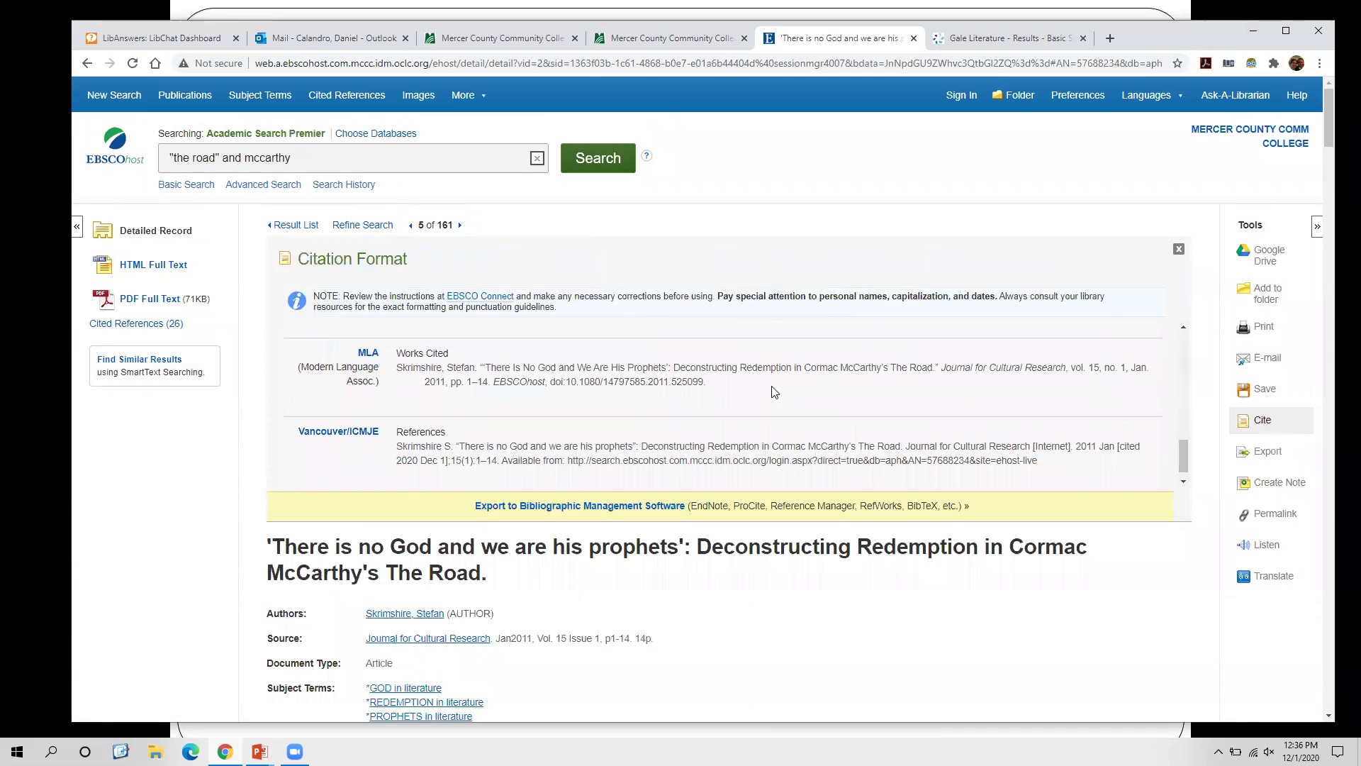
left_click_drag(721, 388, 371, 349)
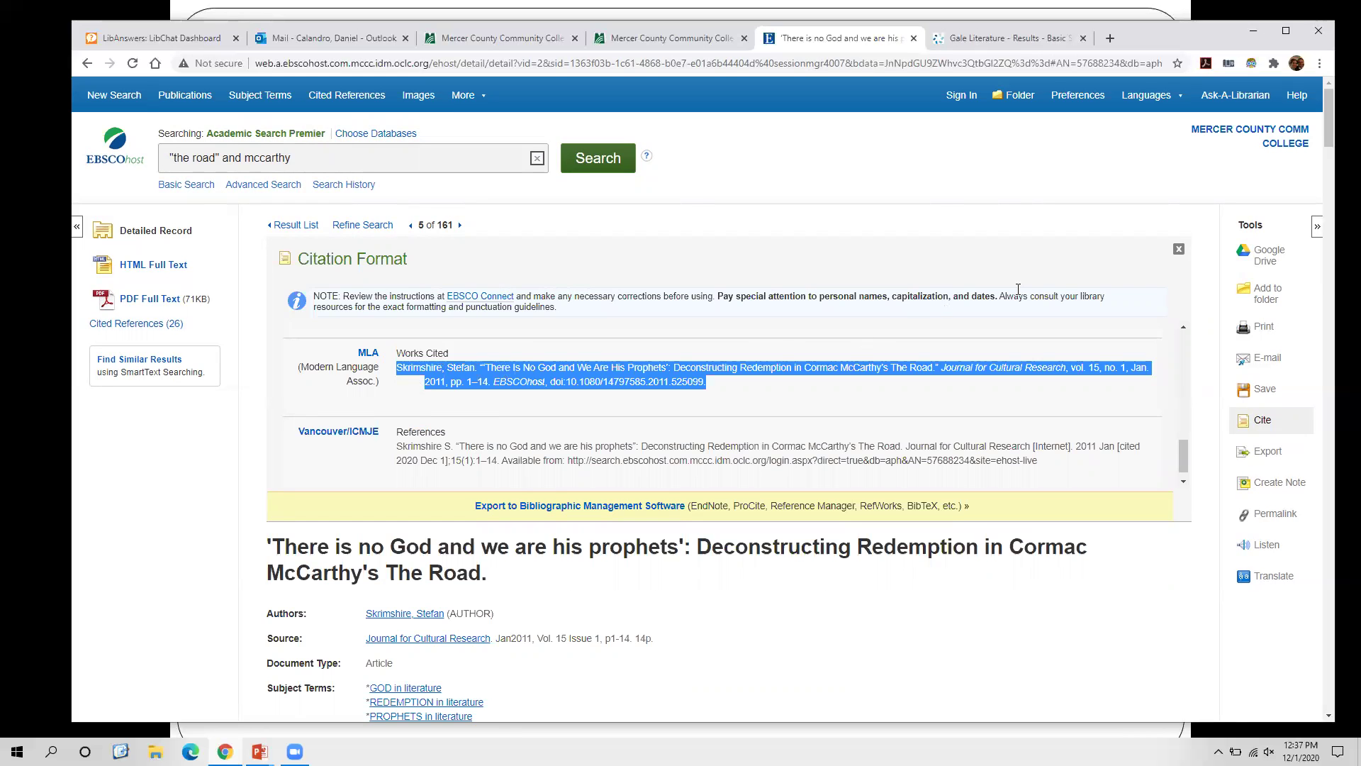
left_click(1178, 249)
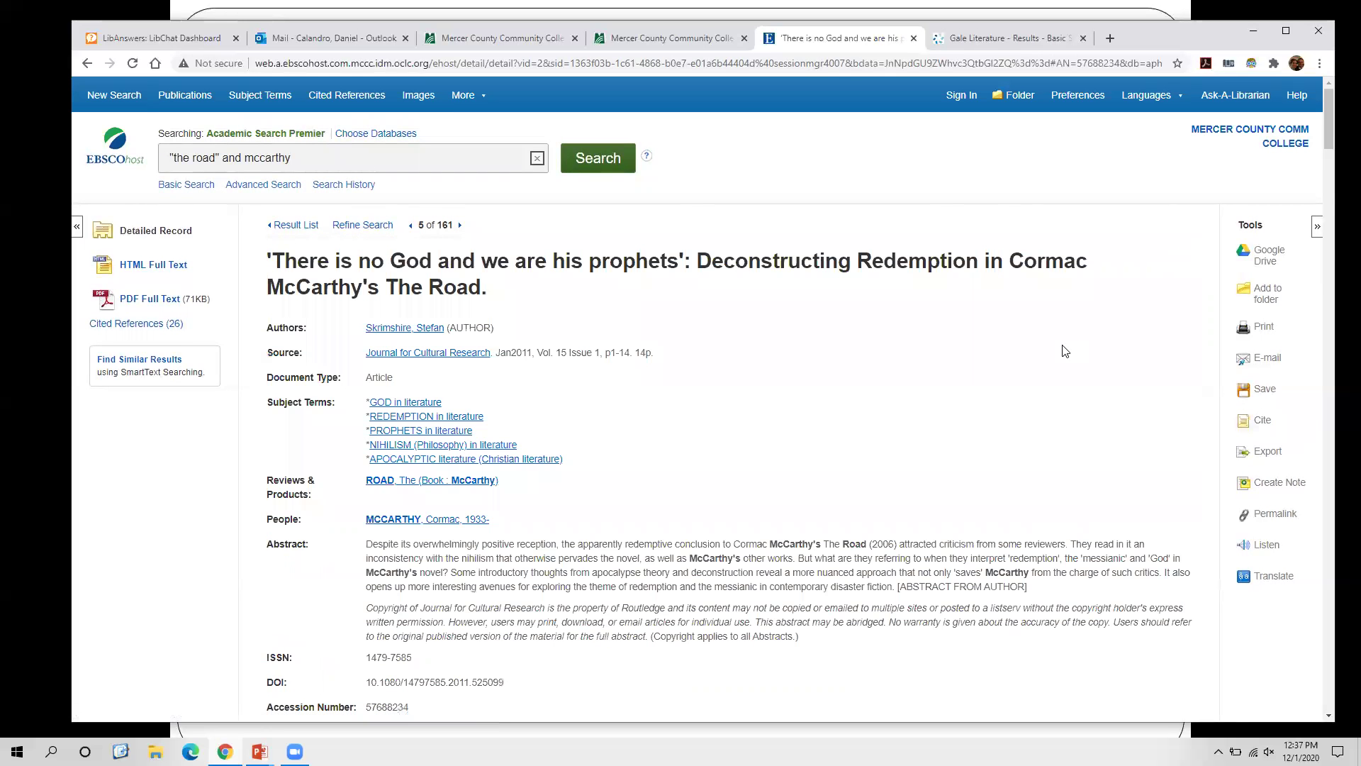
Search for articles tagged ROAD, The (Book : McCarthy), limit them to Full Text and Scholarly (Peer Reviewed) Journals, and look through the results
scroll(1042, 351, "down", 3)
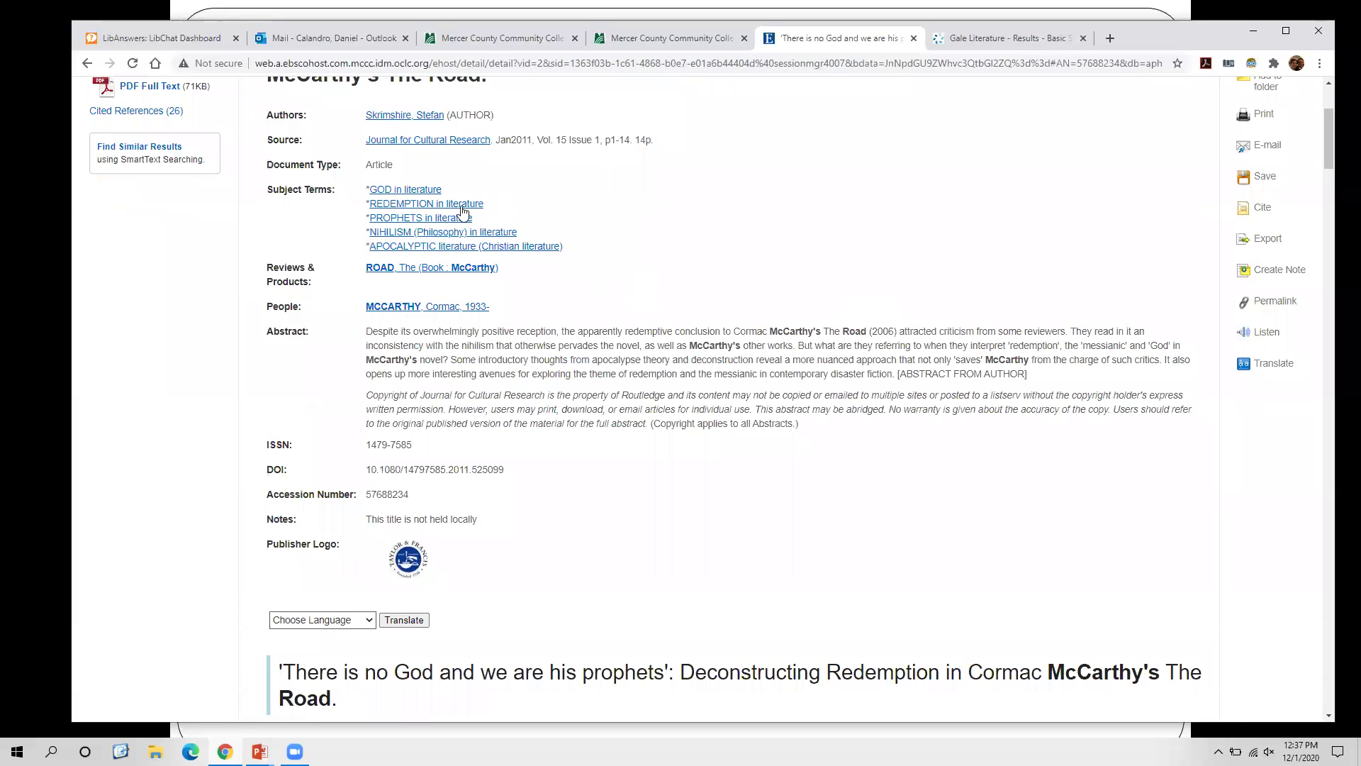
left_click(441, 275)
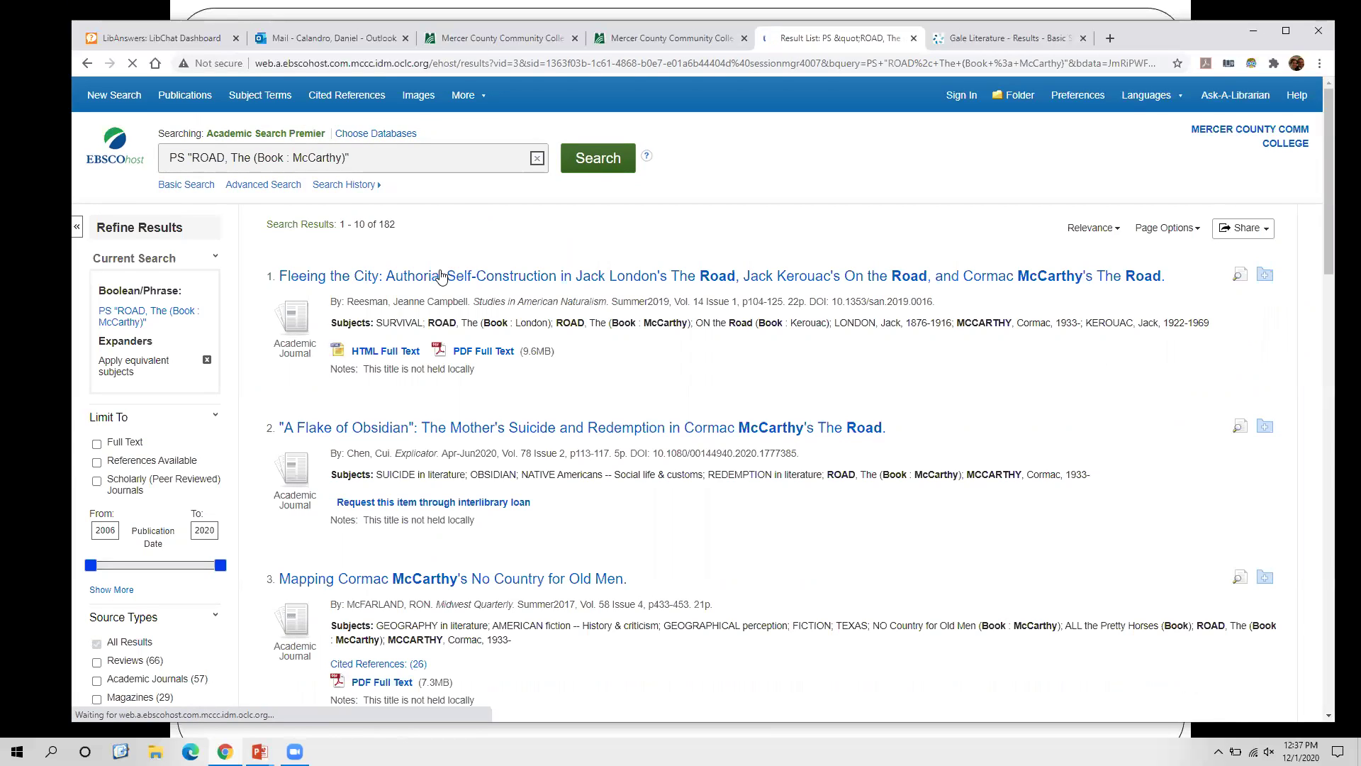
left_click(97, 444)
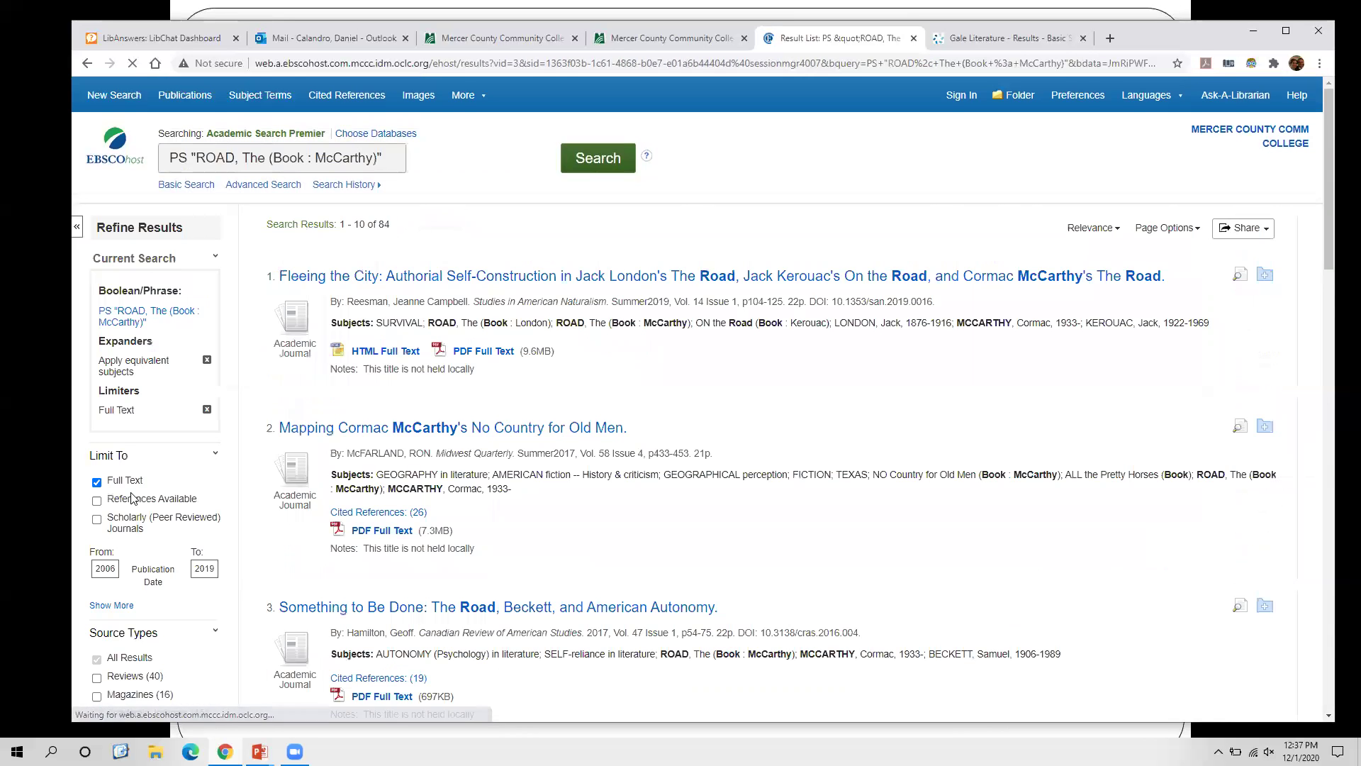
left_click(124, 529)
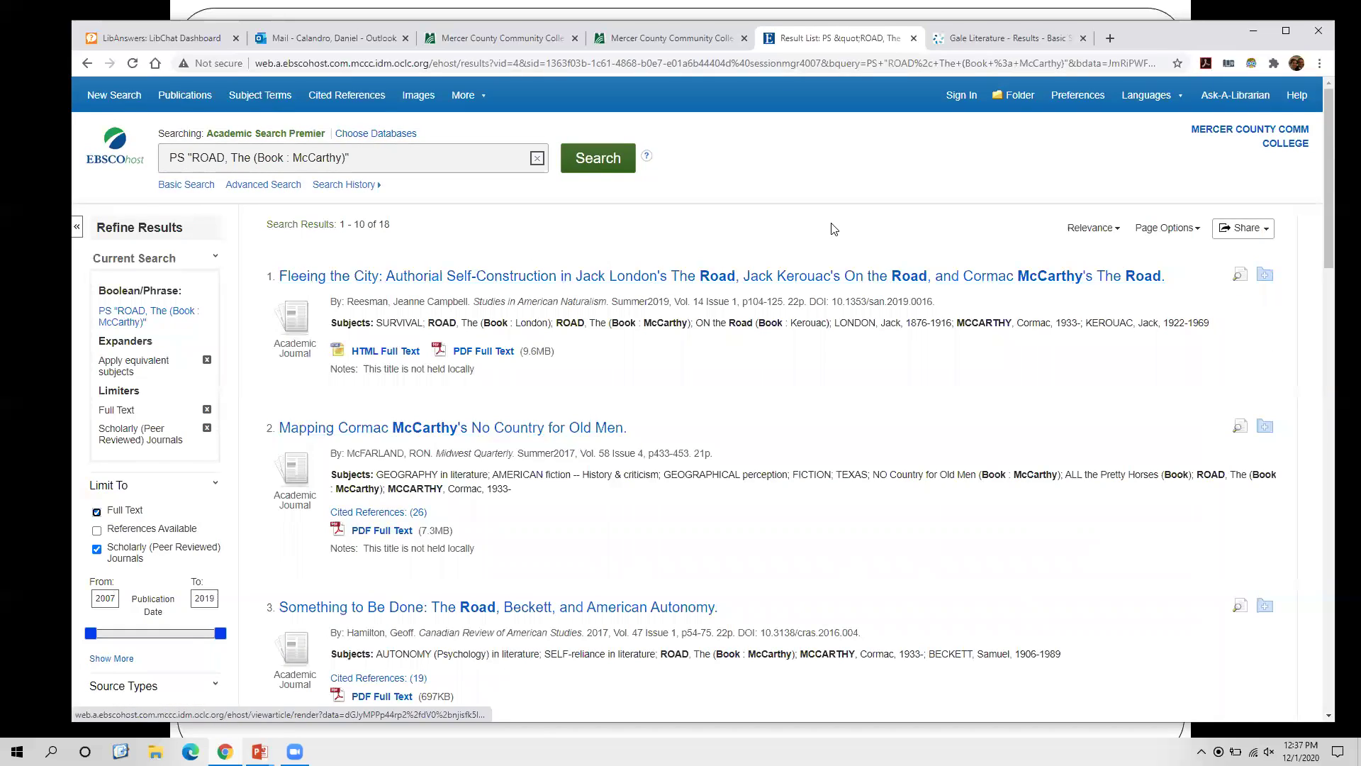
scroll(800, 305, "down", 8)
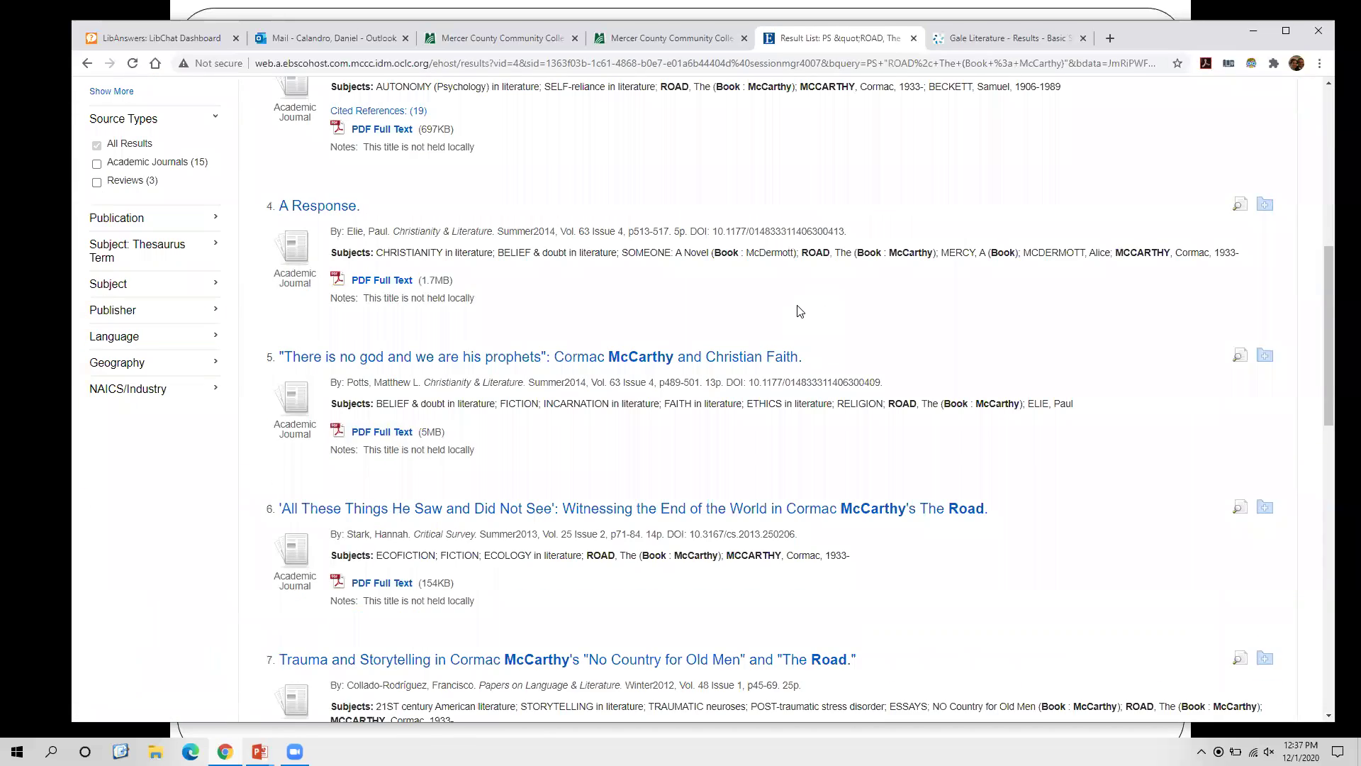
scroll(799, 310, "up", 8)
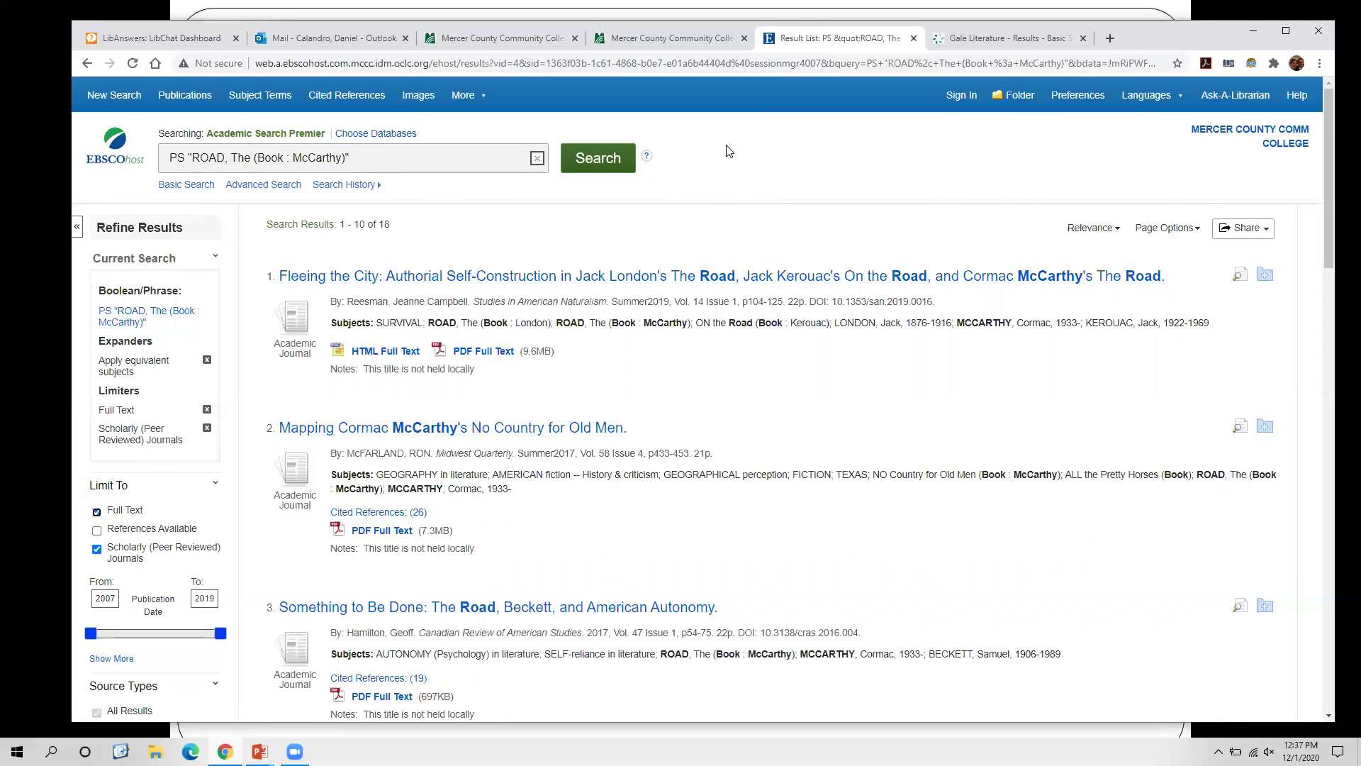
Open E-brary (Ebook Central) from the library's home page and search it for "the road" and mccarthy
left_click(513, 45)
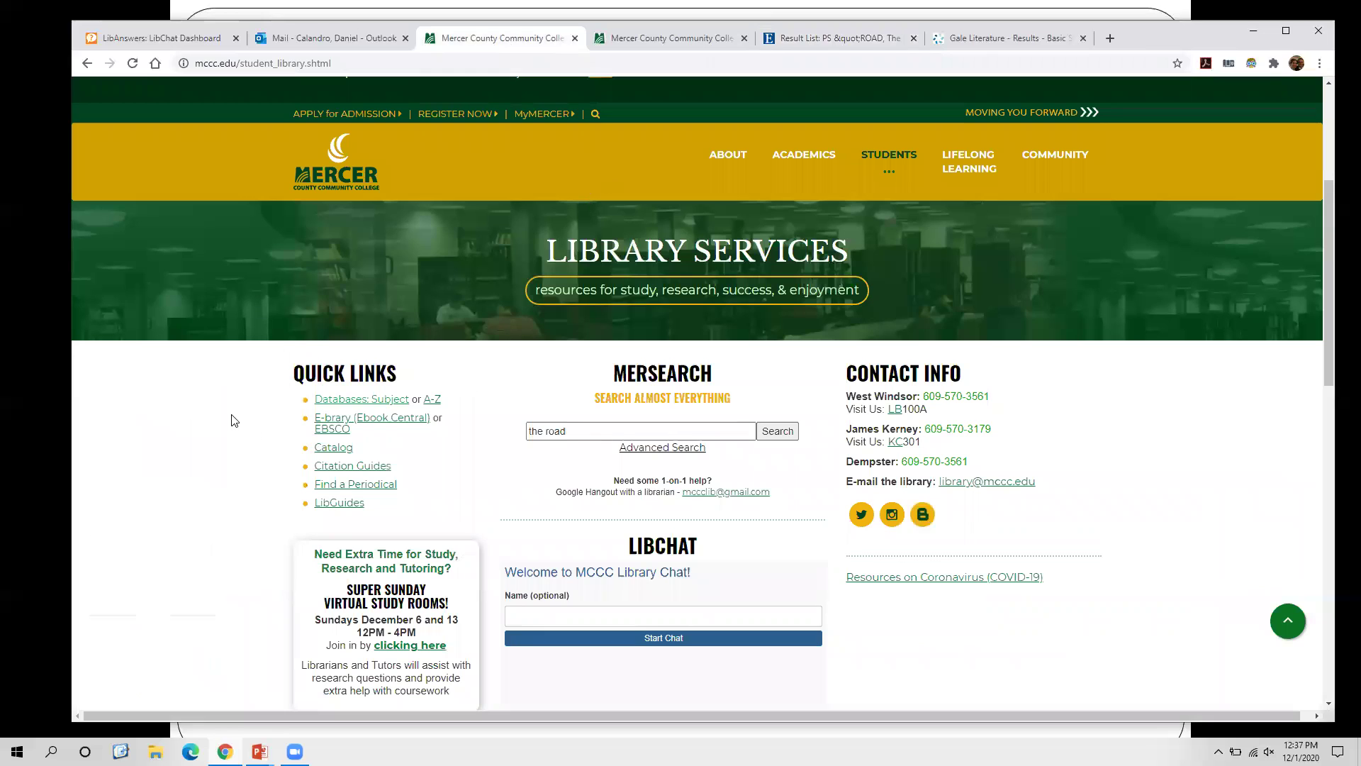
left_click(397, 424)
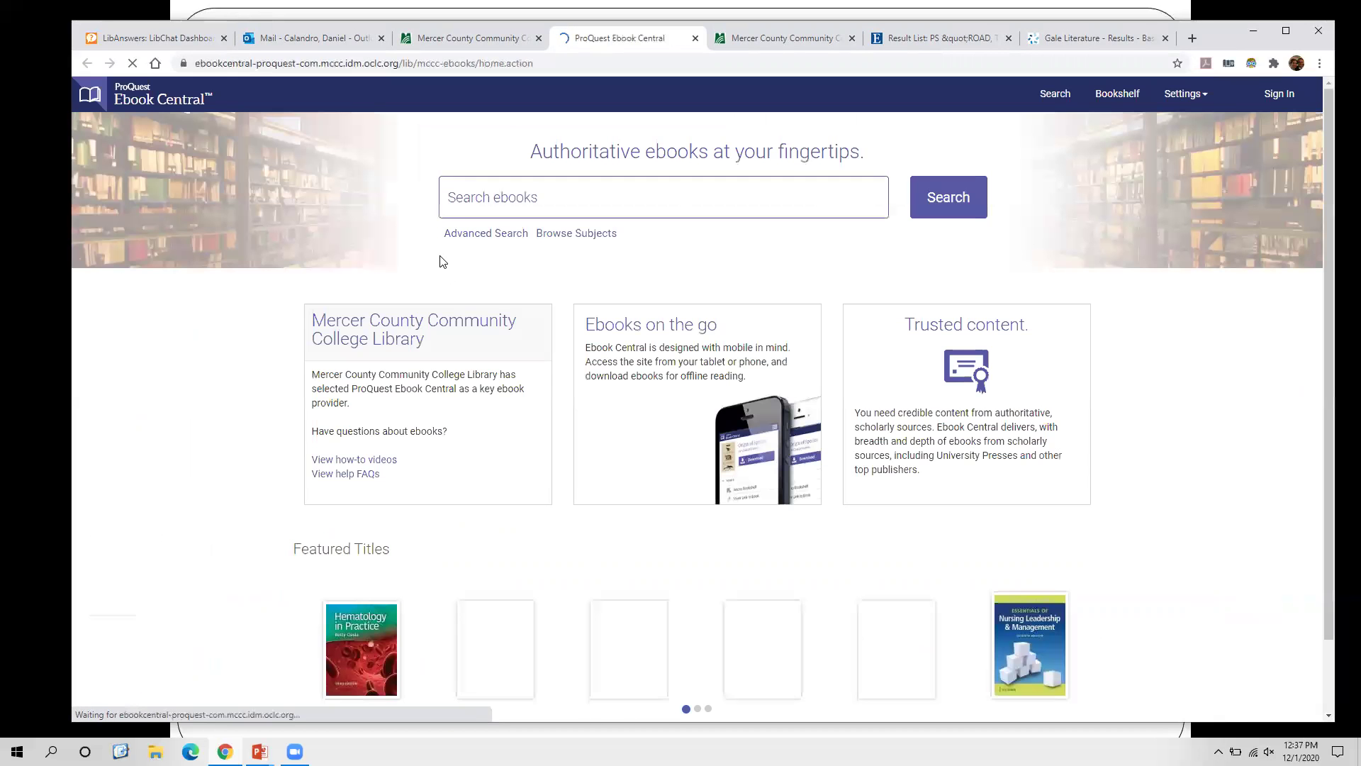
left_click(470, 201)
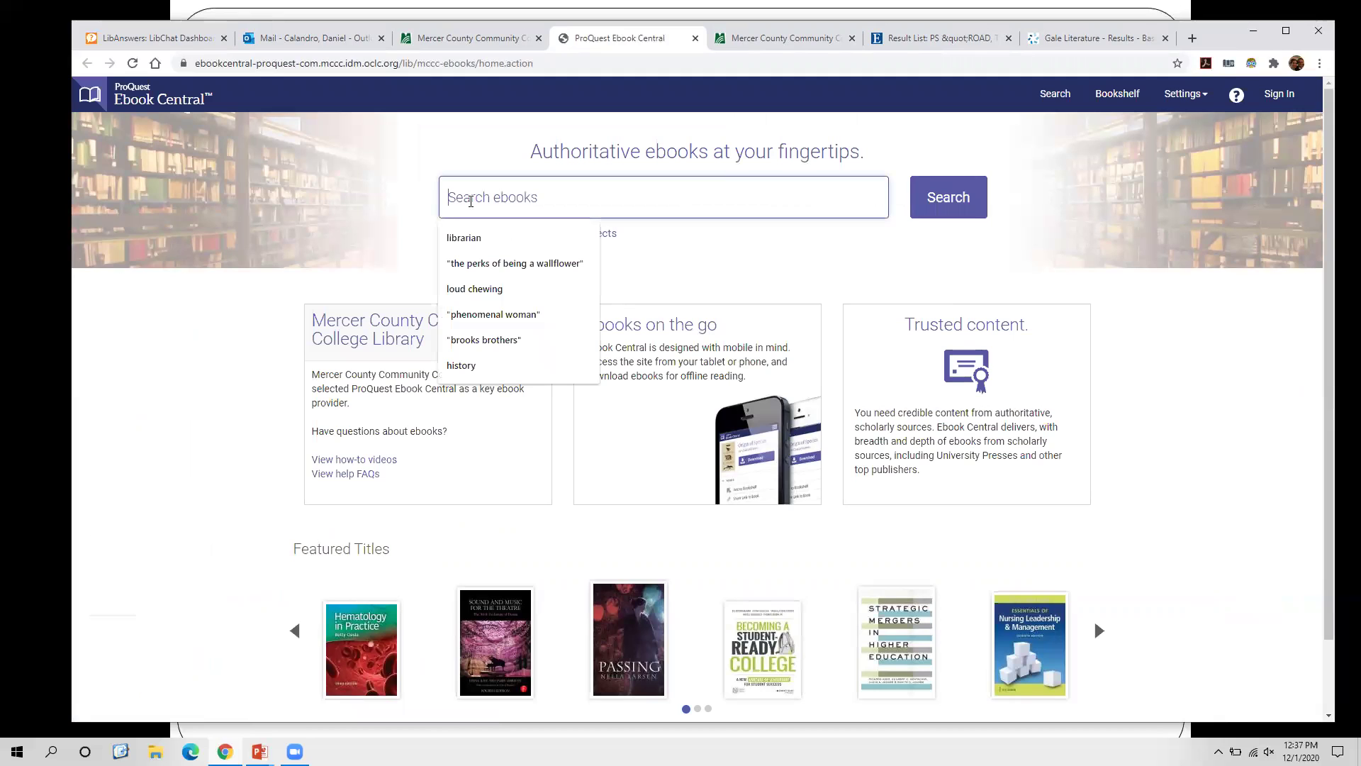
type("\"the road\" and mccarthy")
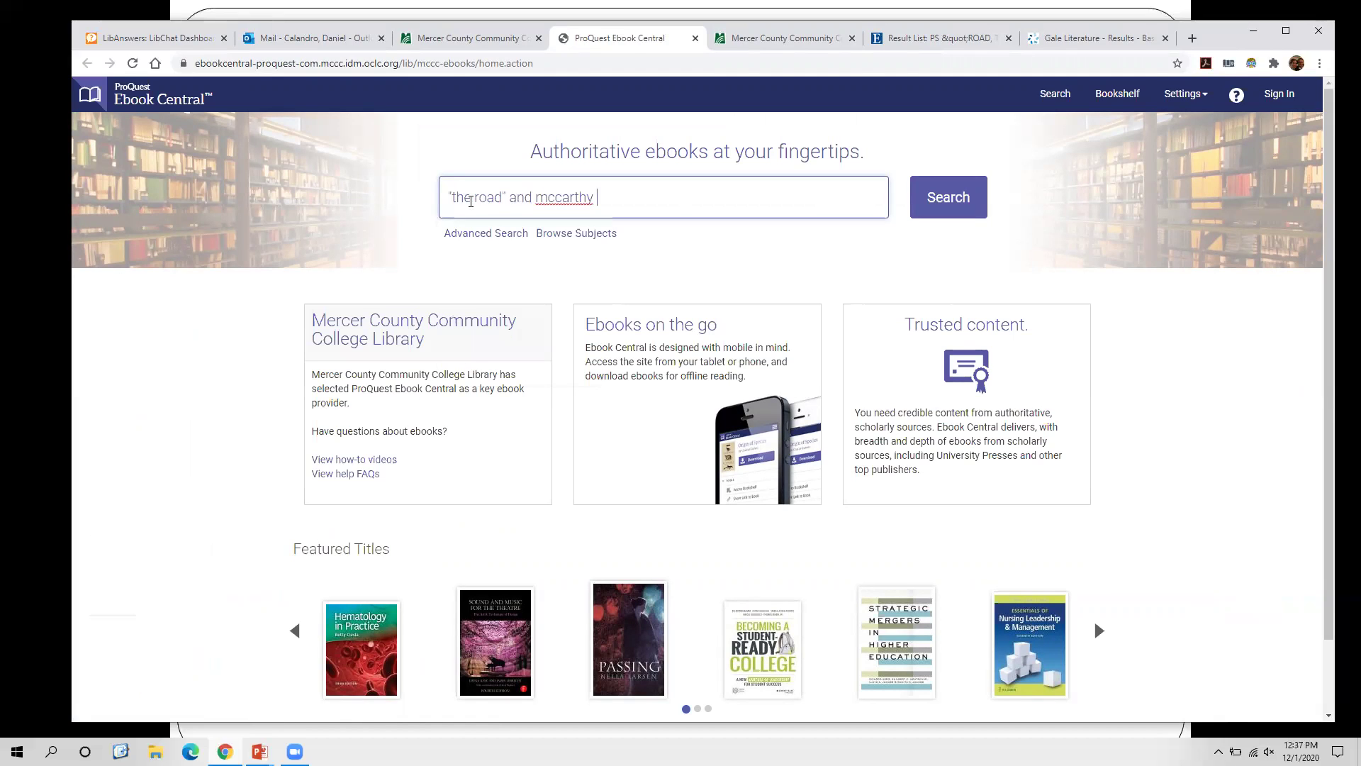
left_click(939, 201)
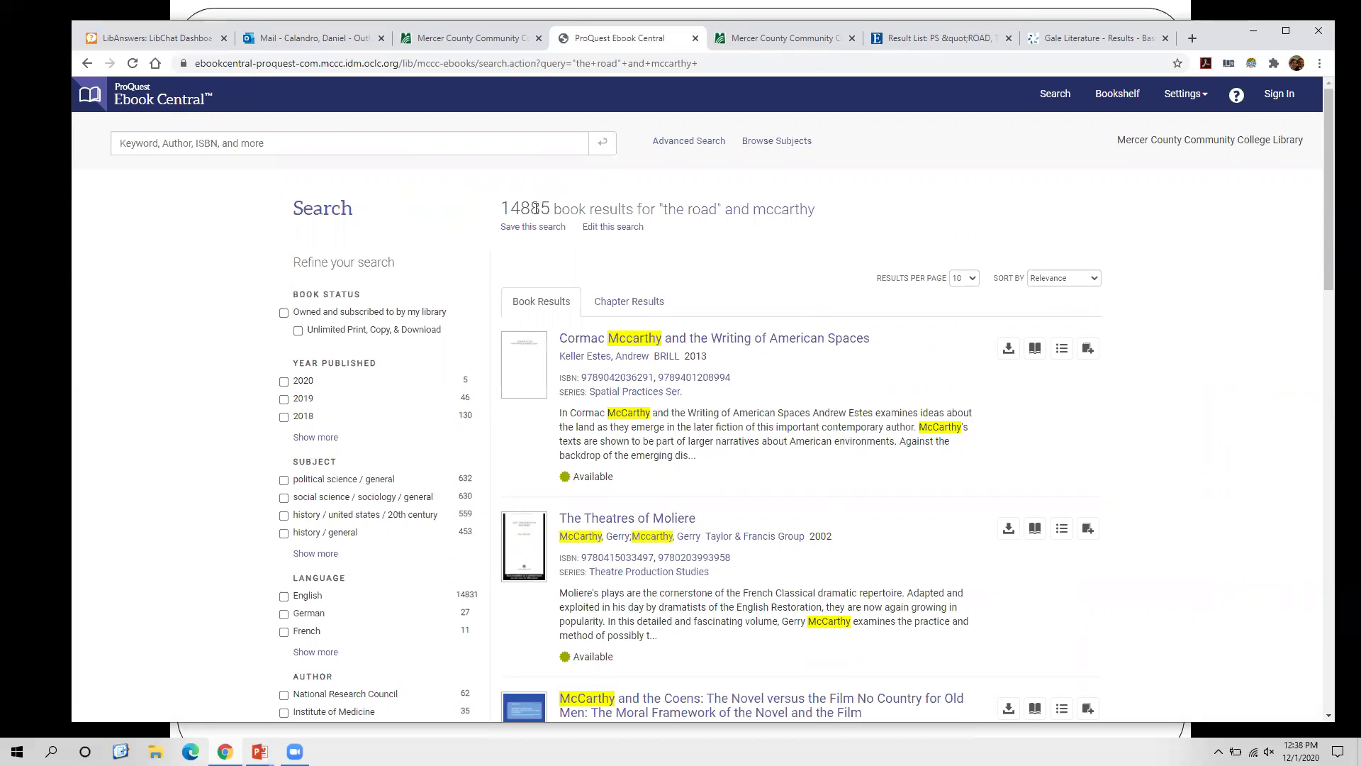
Look through the first page of ebook results and return to its beginning
scroll(694, 244, "down", 7)
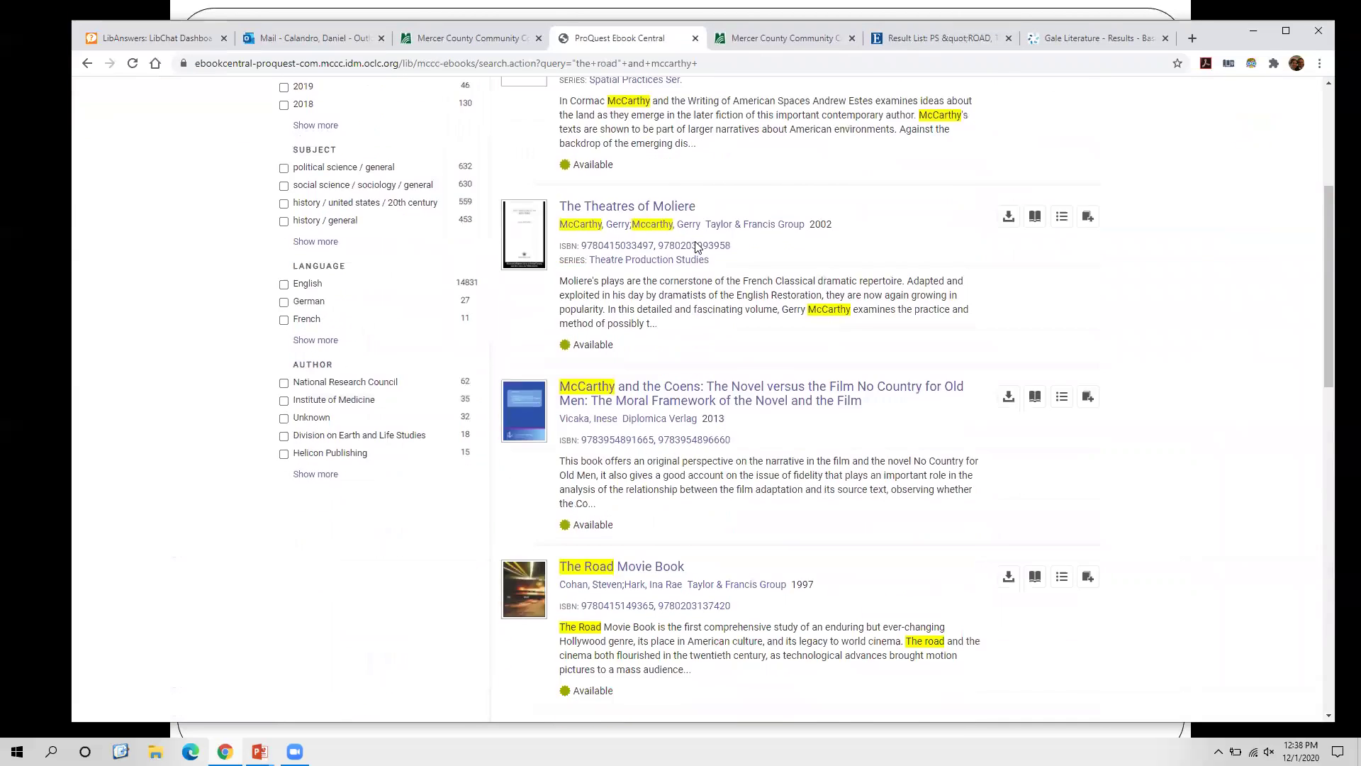
scroll(695, 244, "down", 6)
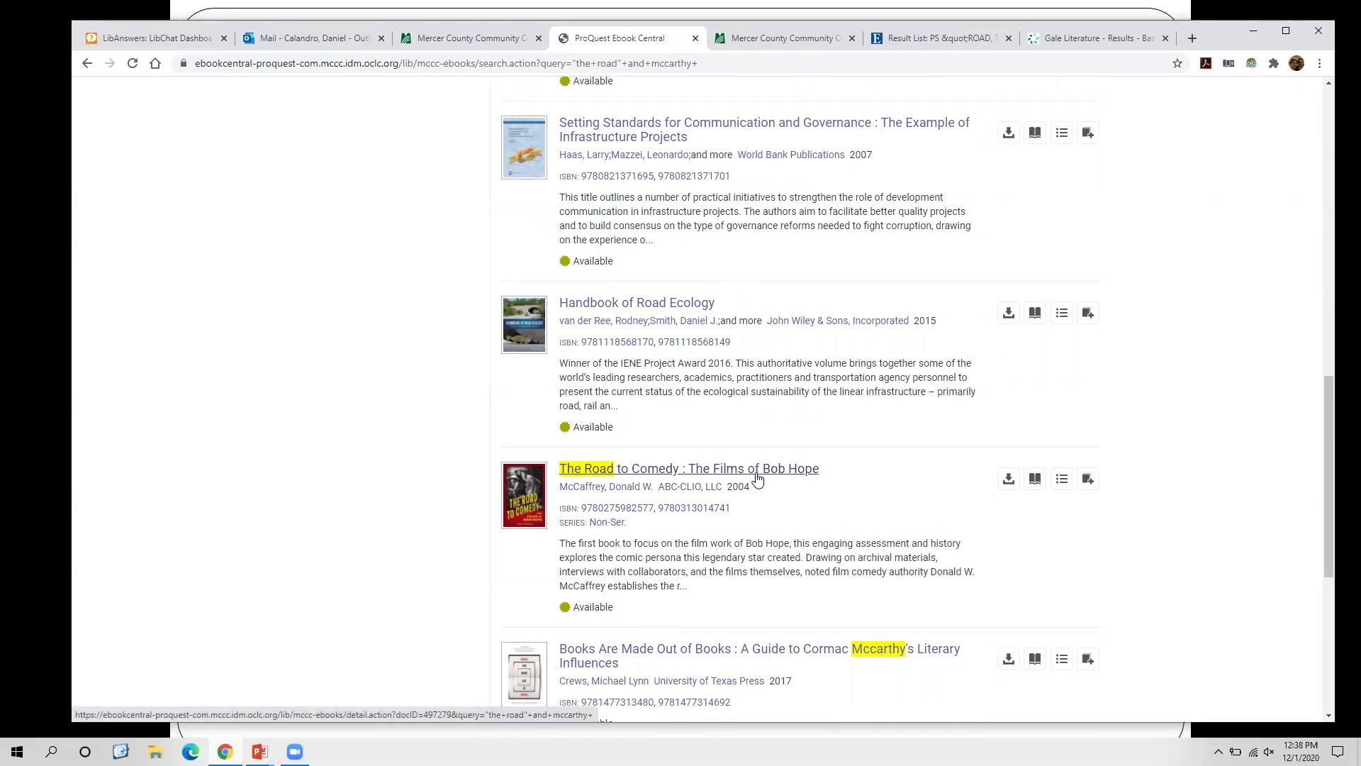
scroll(756, 480, "down", 2)
scroll(754, 477, "up", 15)
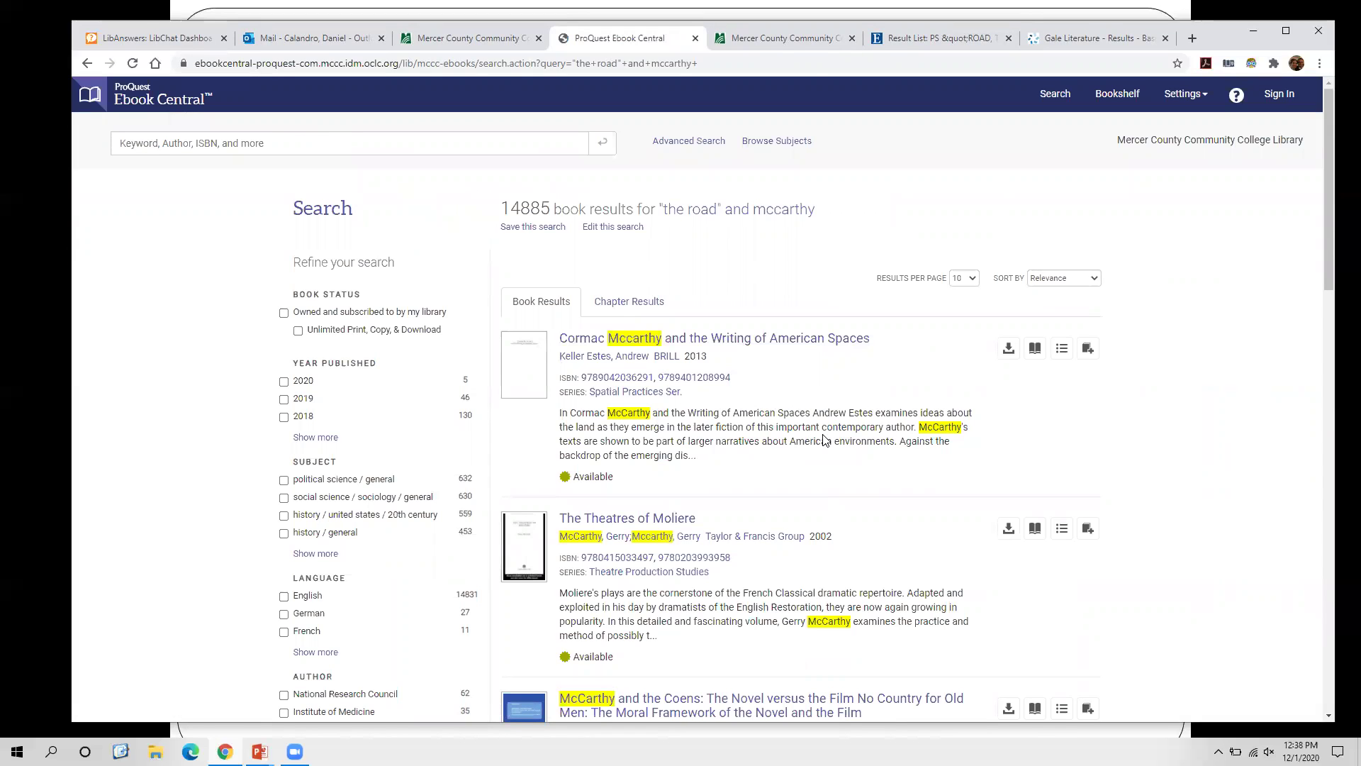
Open the ebook Cormac McCarthy and the Writing of American Spaces and examine its full description and table of contents
left_click(779, 342)
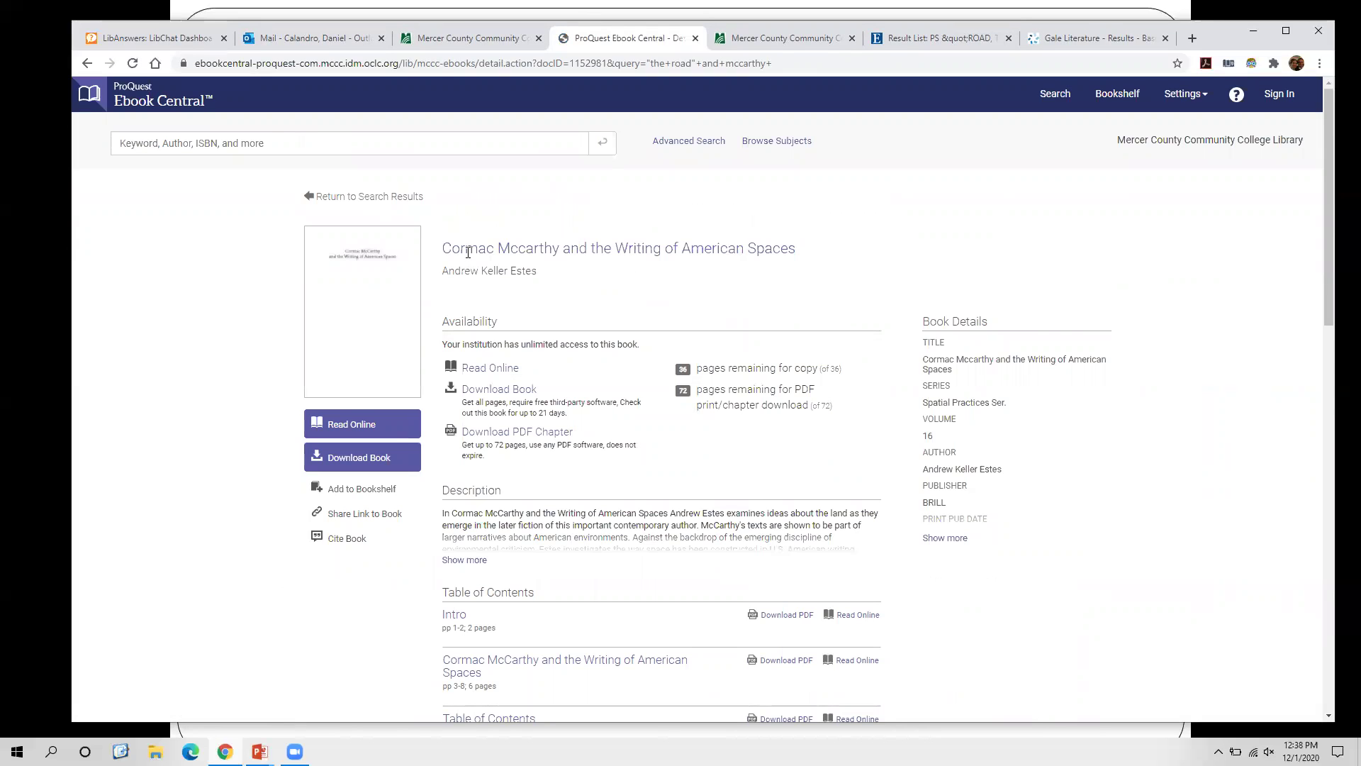
scroll(487, 270, "down", 2)
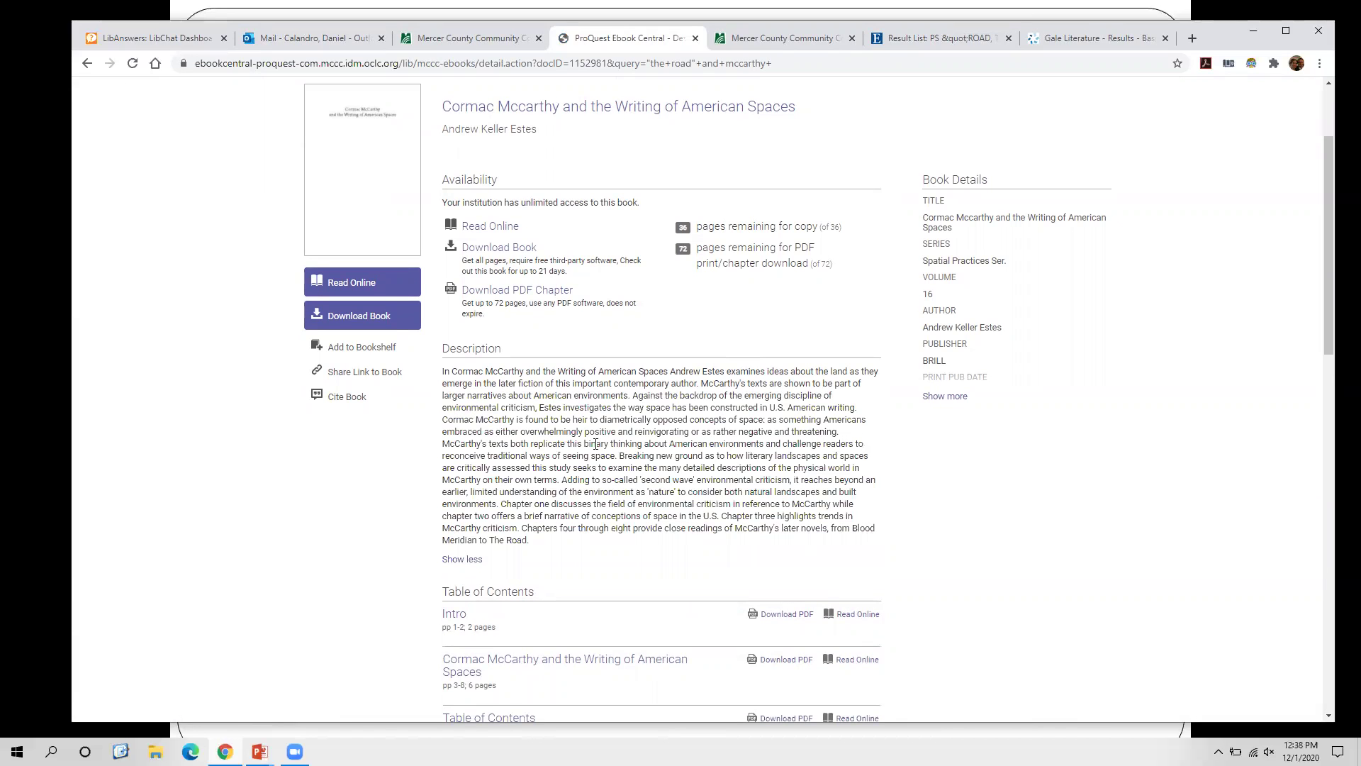
scroll(595, 443, "down", 7)
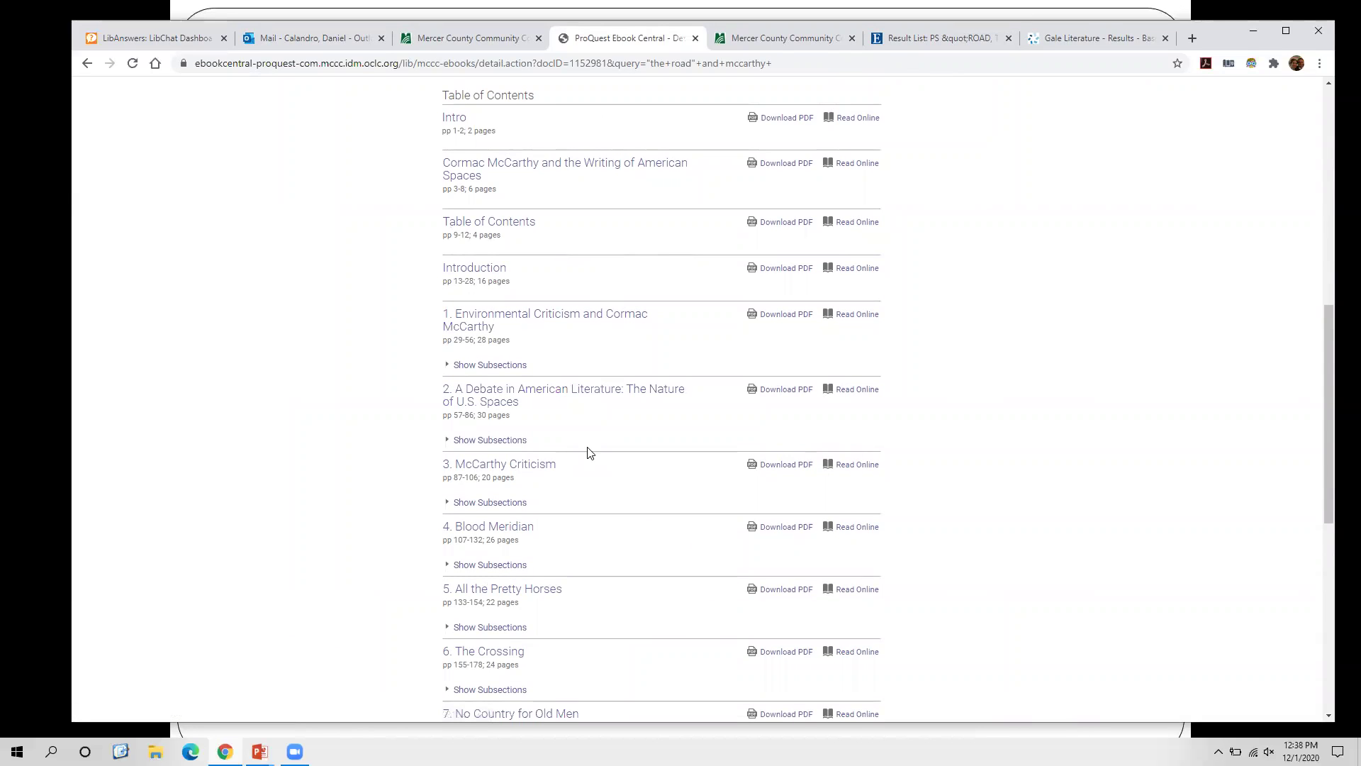
scroll(586, 452, "down", 2)
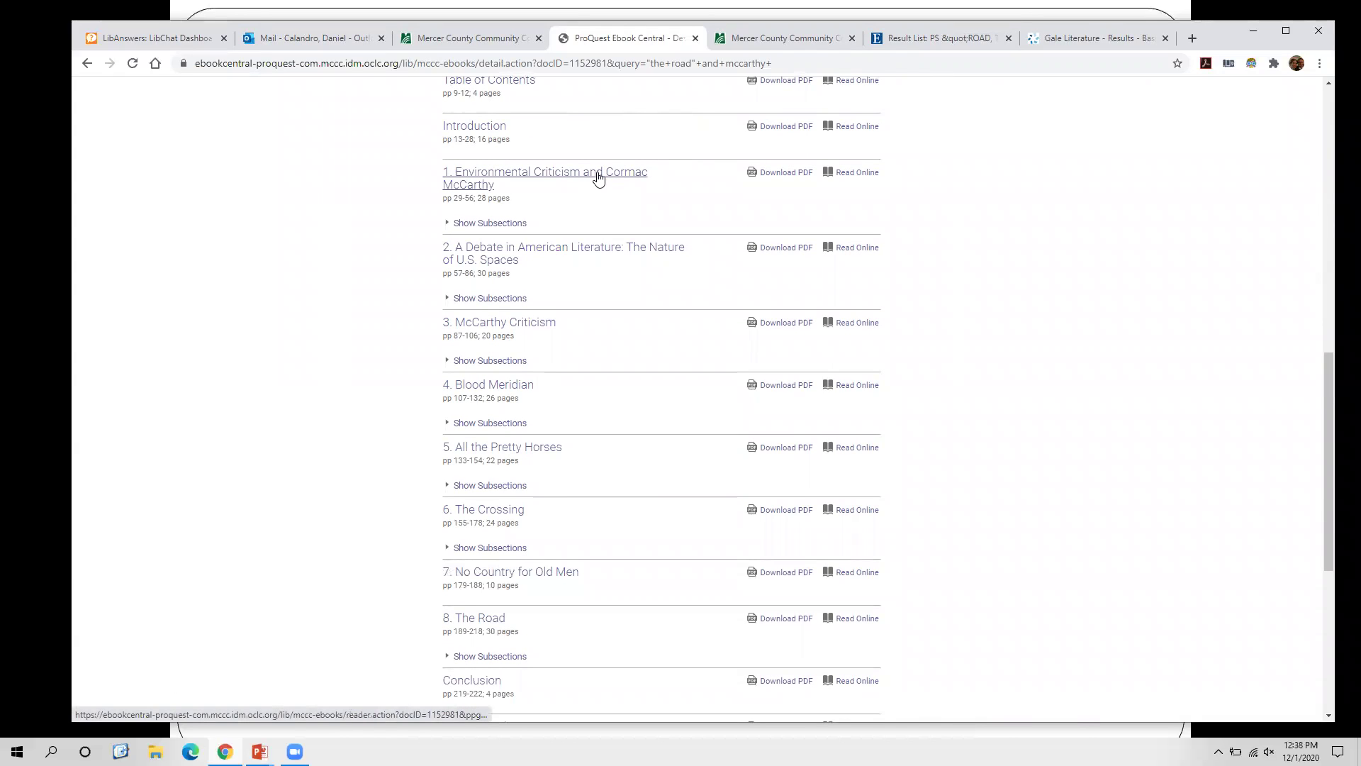
scroll(555, 413, "down", 3)
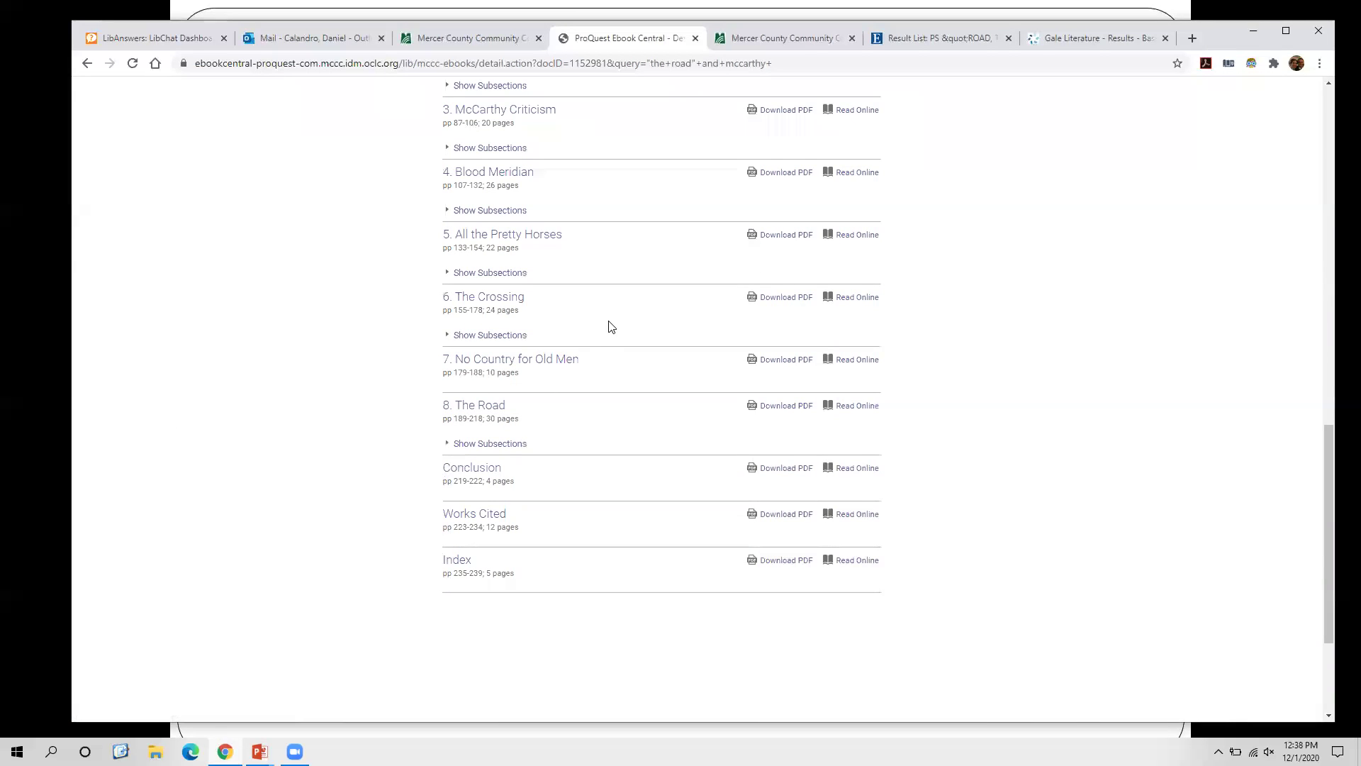
Expand the subsections of chapter 8, The Road, open section 8.1 Apocalypse in American Literature, and skim its first pages
left_click(522, 447)
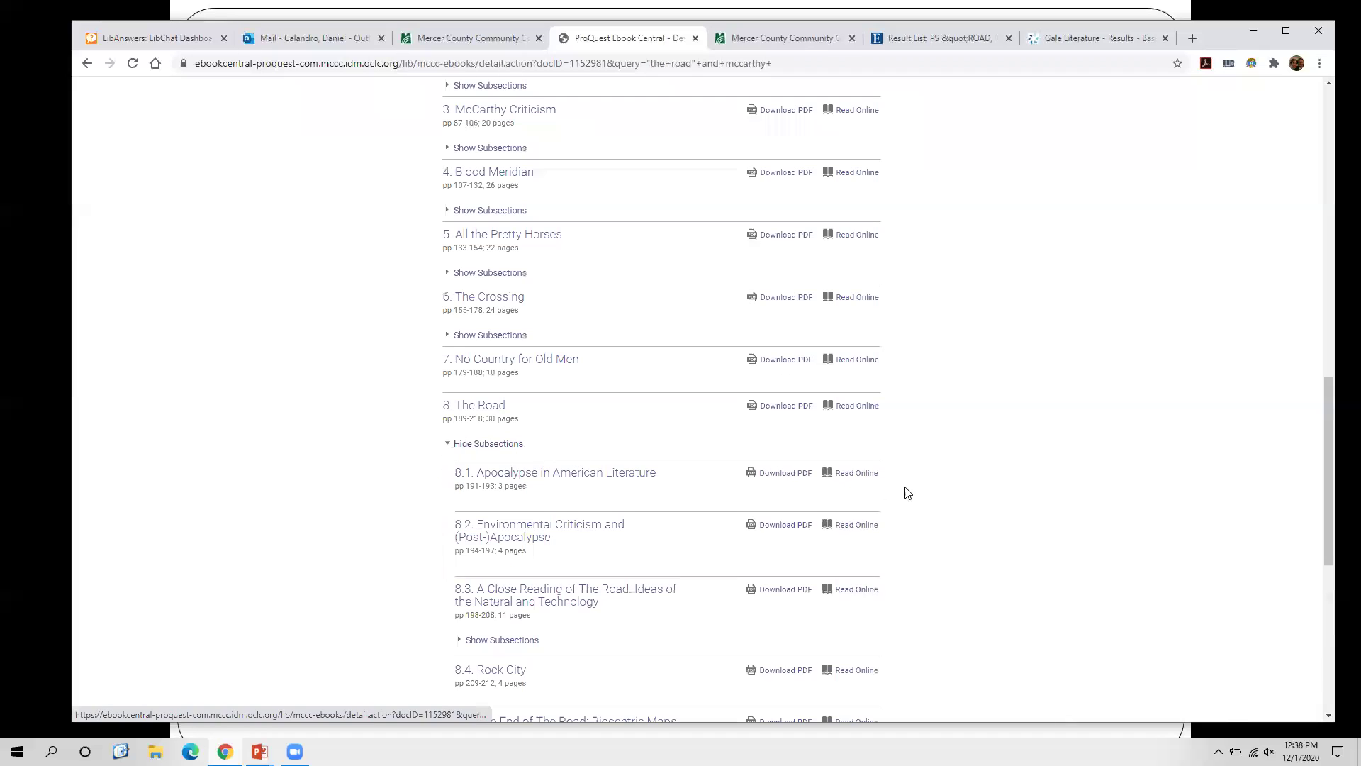
scroll(1059, 462, "down", 2)
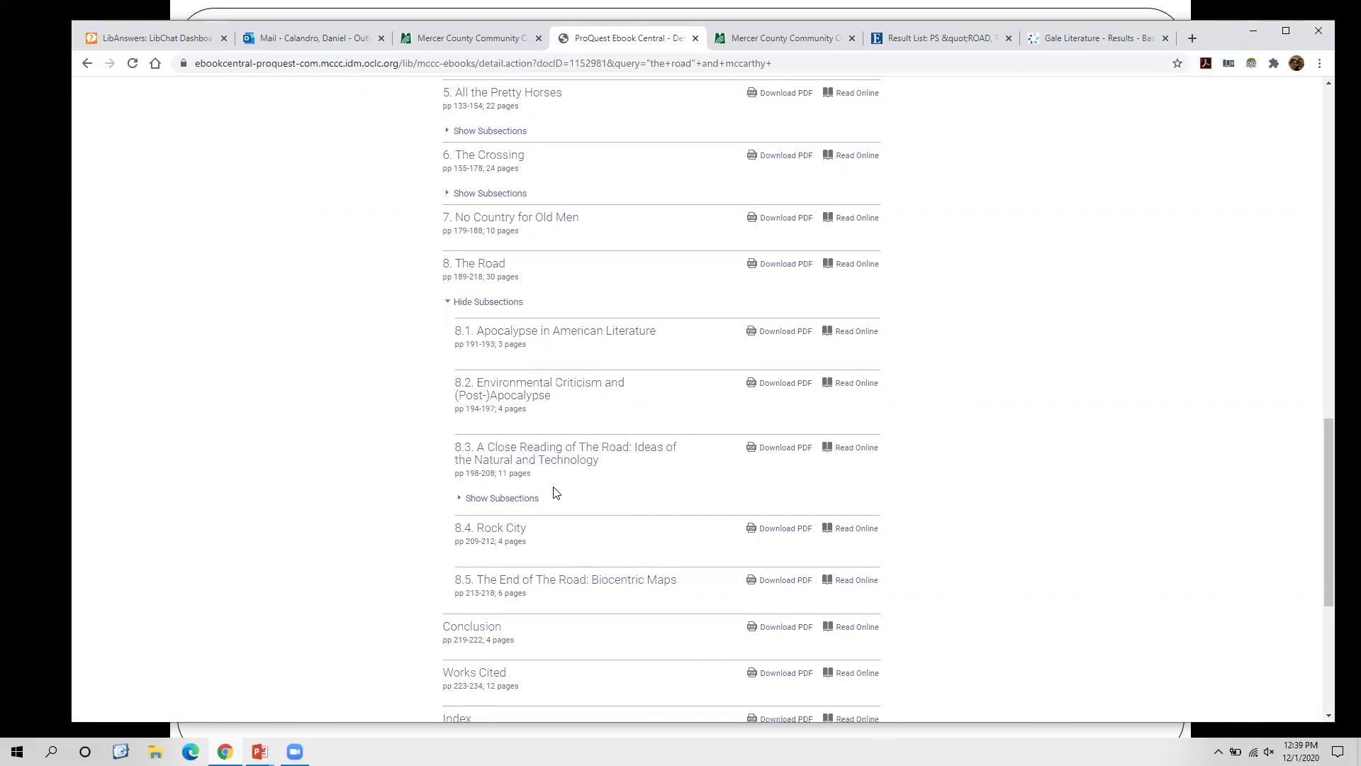
left_click(611, 333)
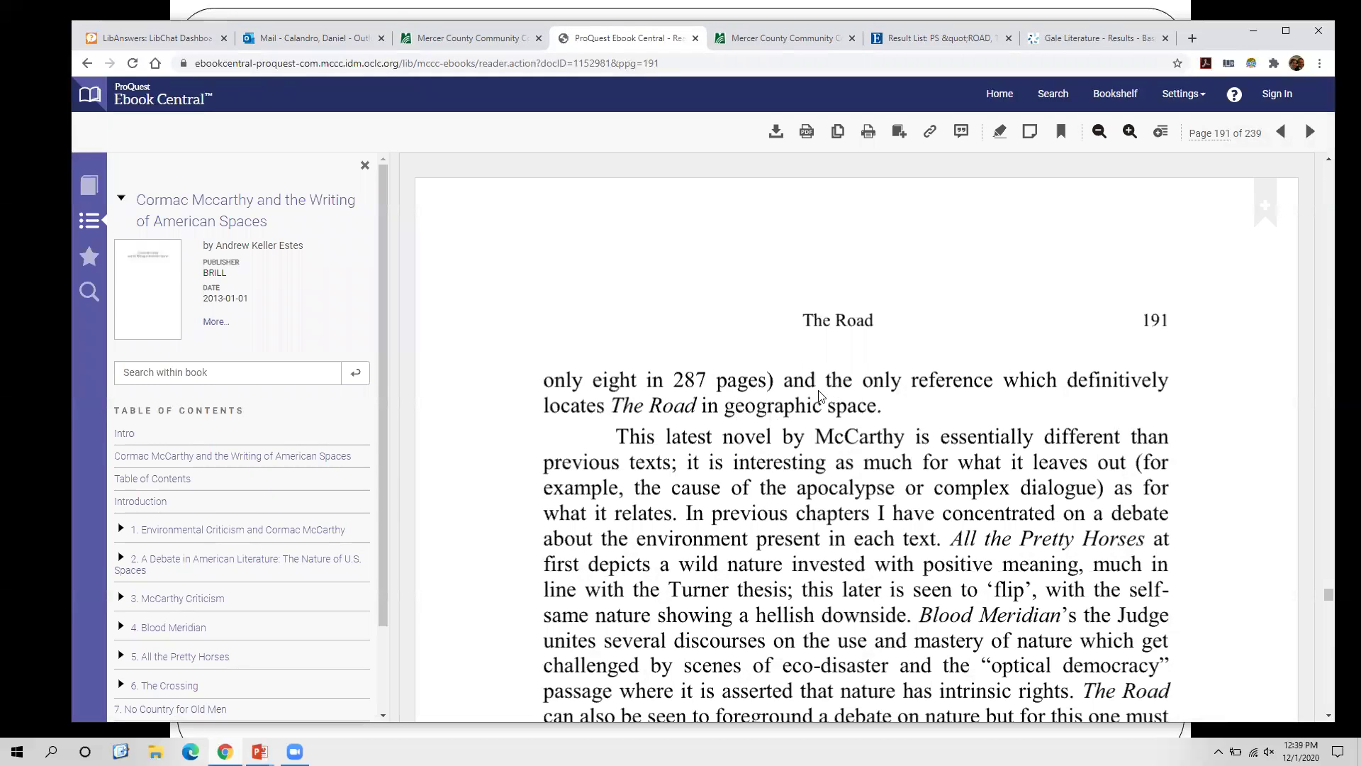
scroll(775, 355, "down", 6)
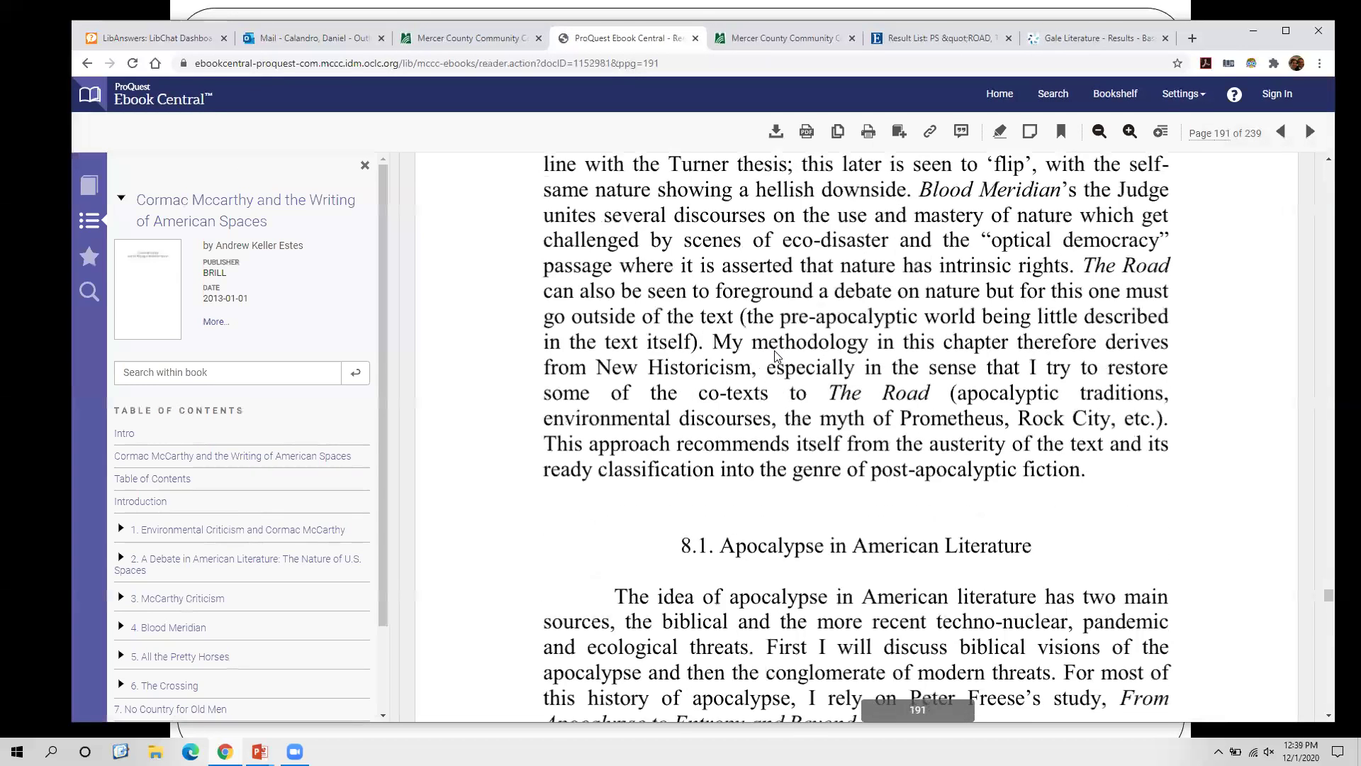
scroll(774, 350, "down", 3)
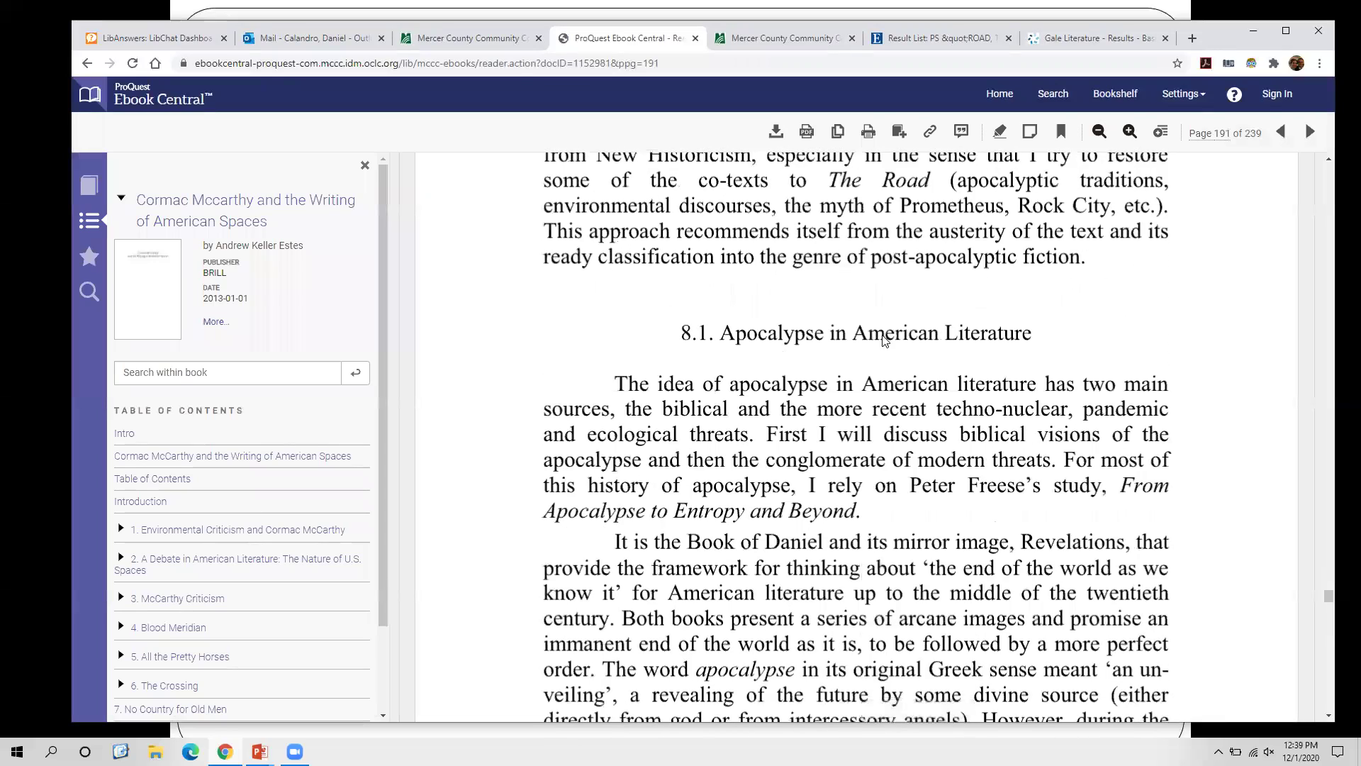
scroll(914, 441, "down", 4)
scroll(914, 441, "down", 12)
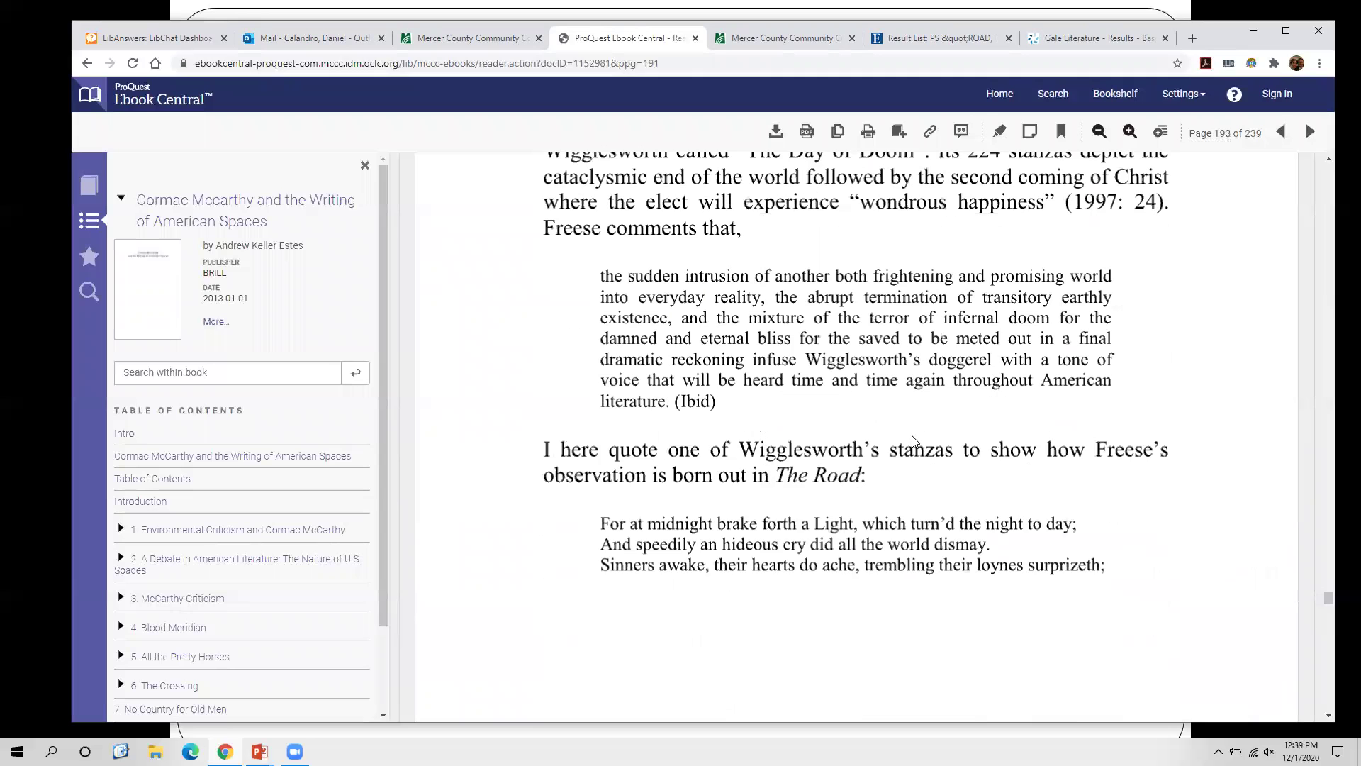
scroll(913, 441, "up", 10)
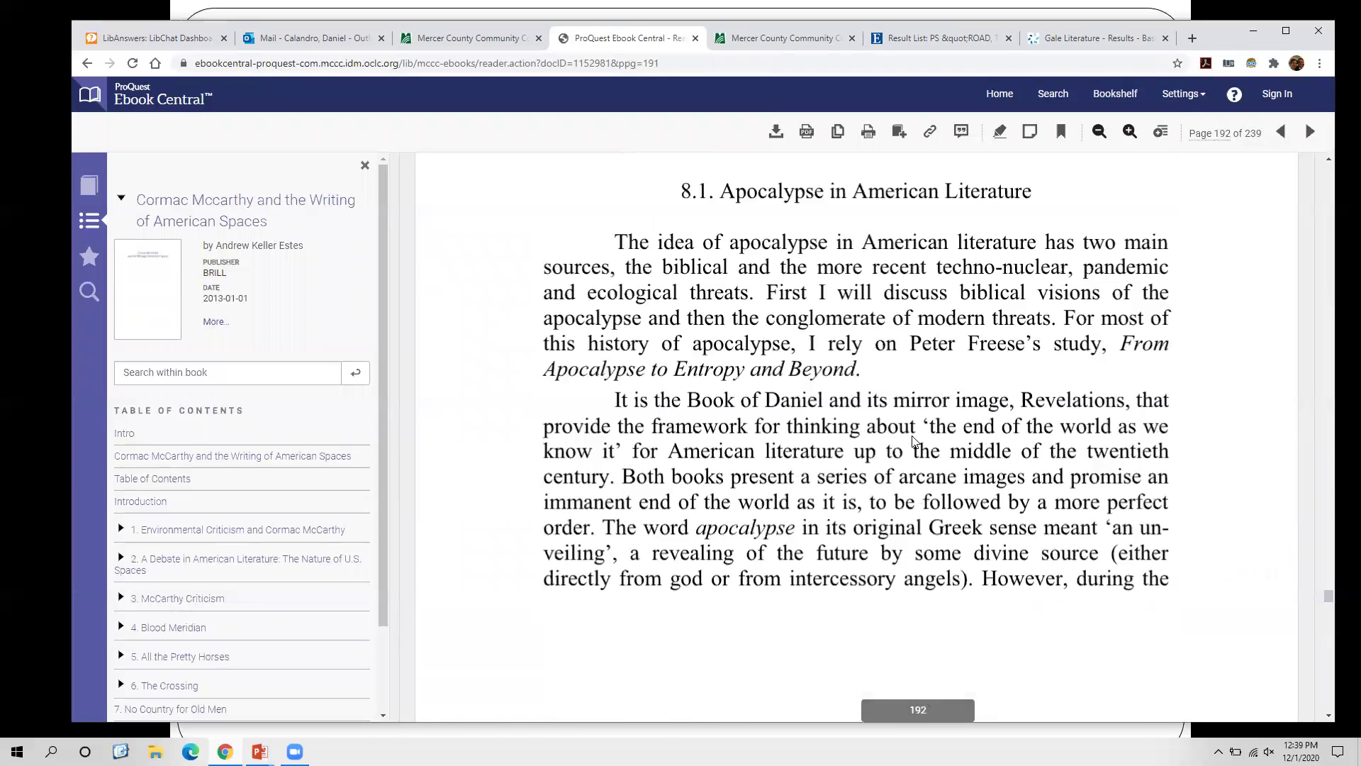
Search within the book for environmentalism
left_click(228, 371)
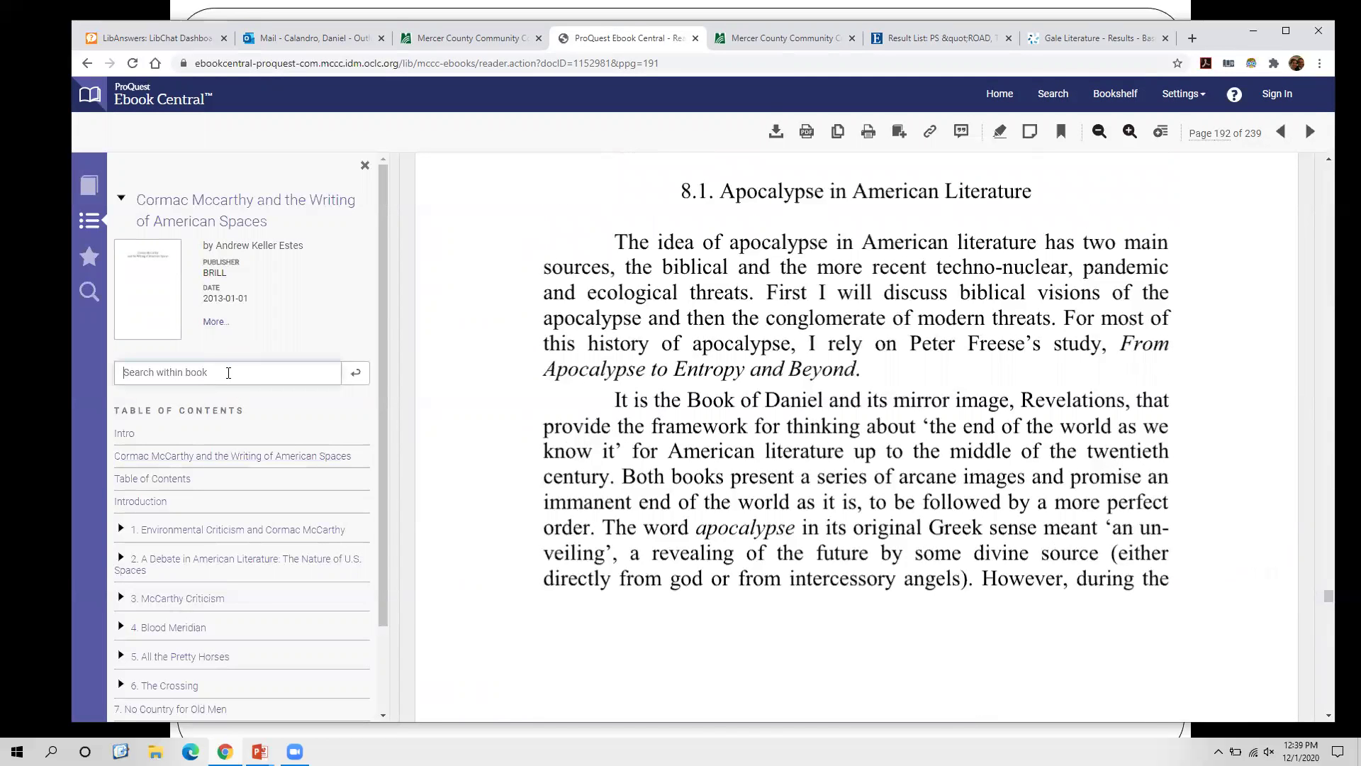
type("envriironmentalism")
key("Return")
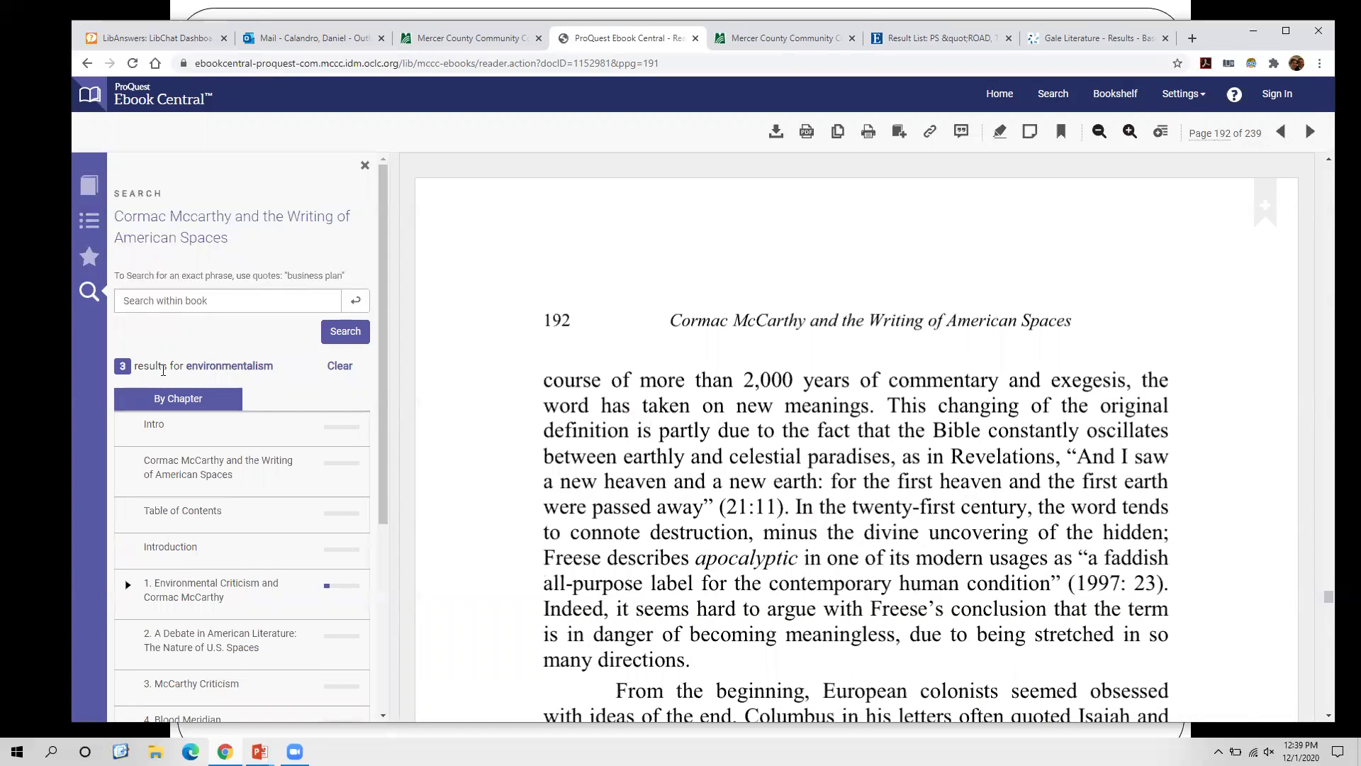
Expand the search hits under chapter 1, Environmental Criticism and Cormac McCarthy, and view the passages on pages 30 and 42
scroll(384, 414, "down", 1)
scroll(384, 413, "down", 2)
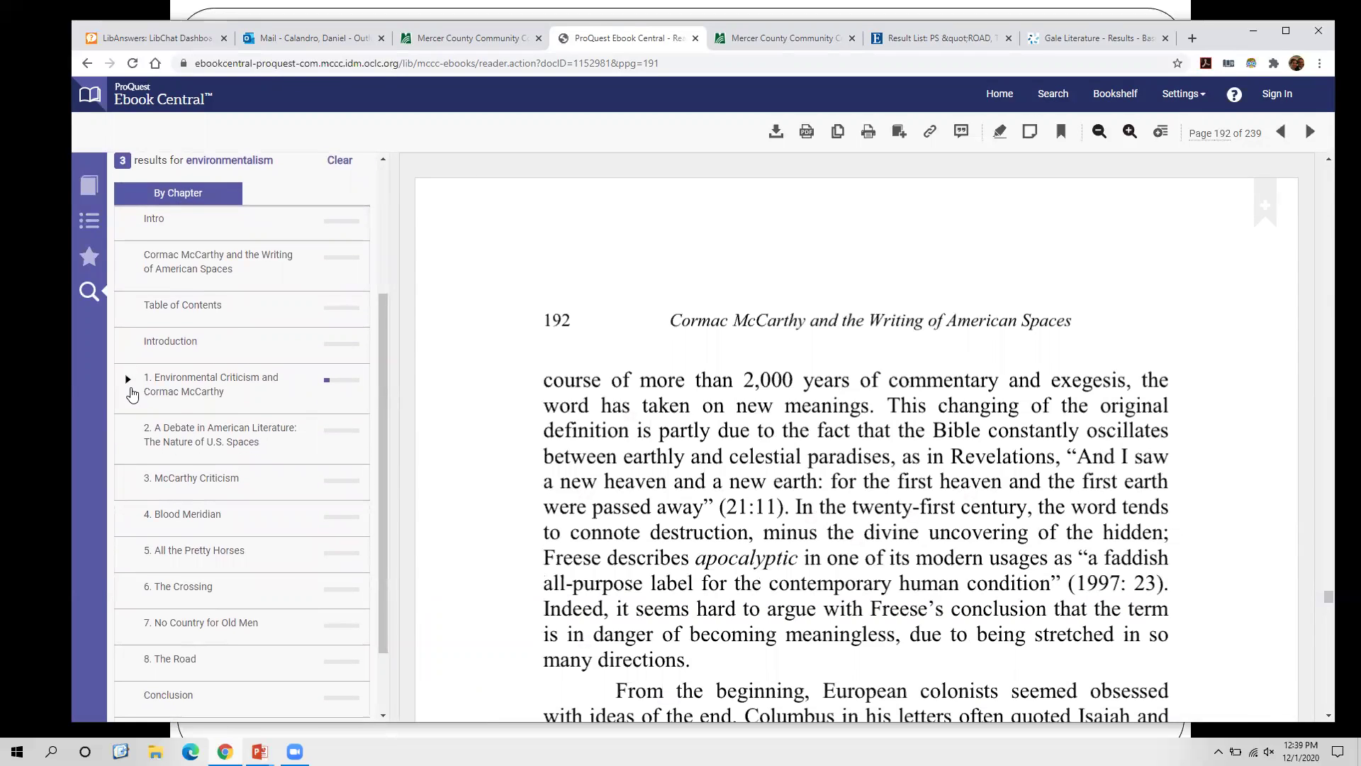
left_click(129, 380)
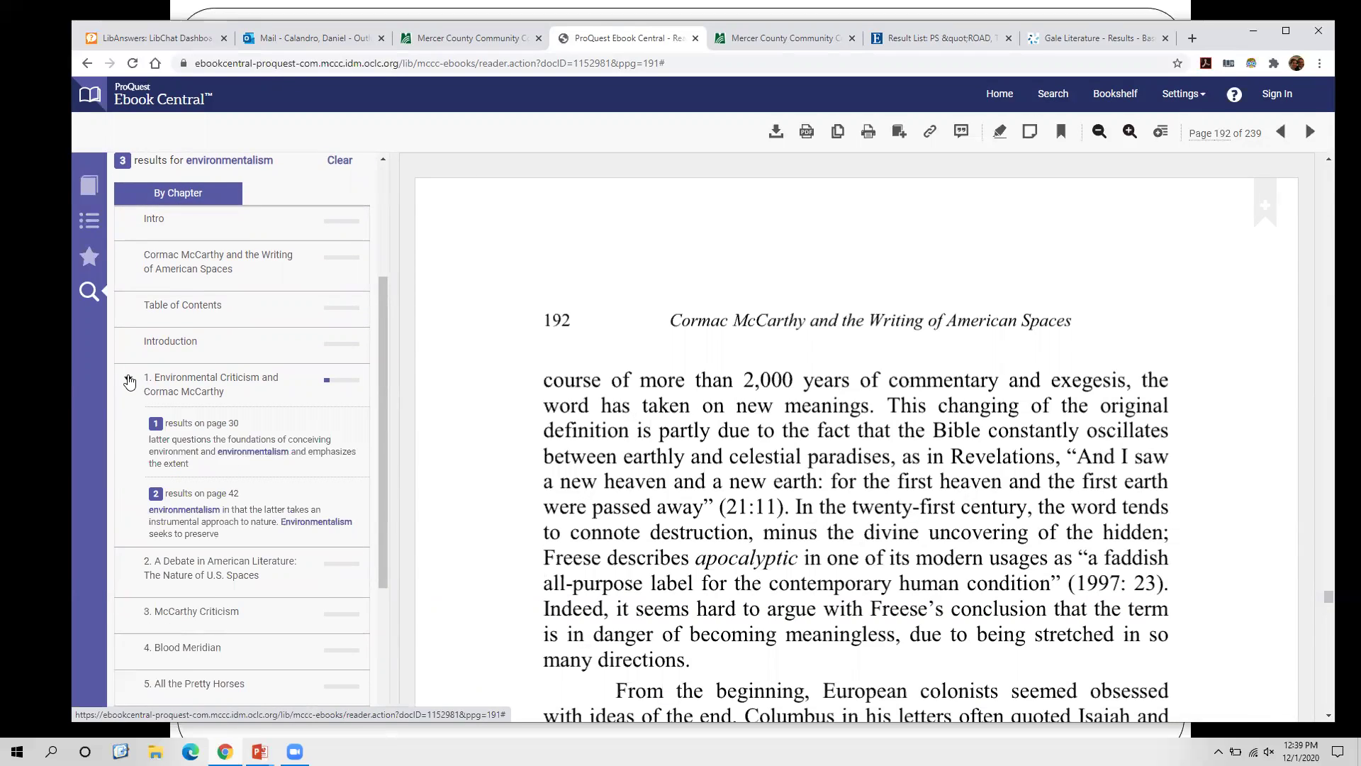
left_click(322, 441)
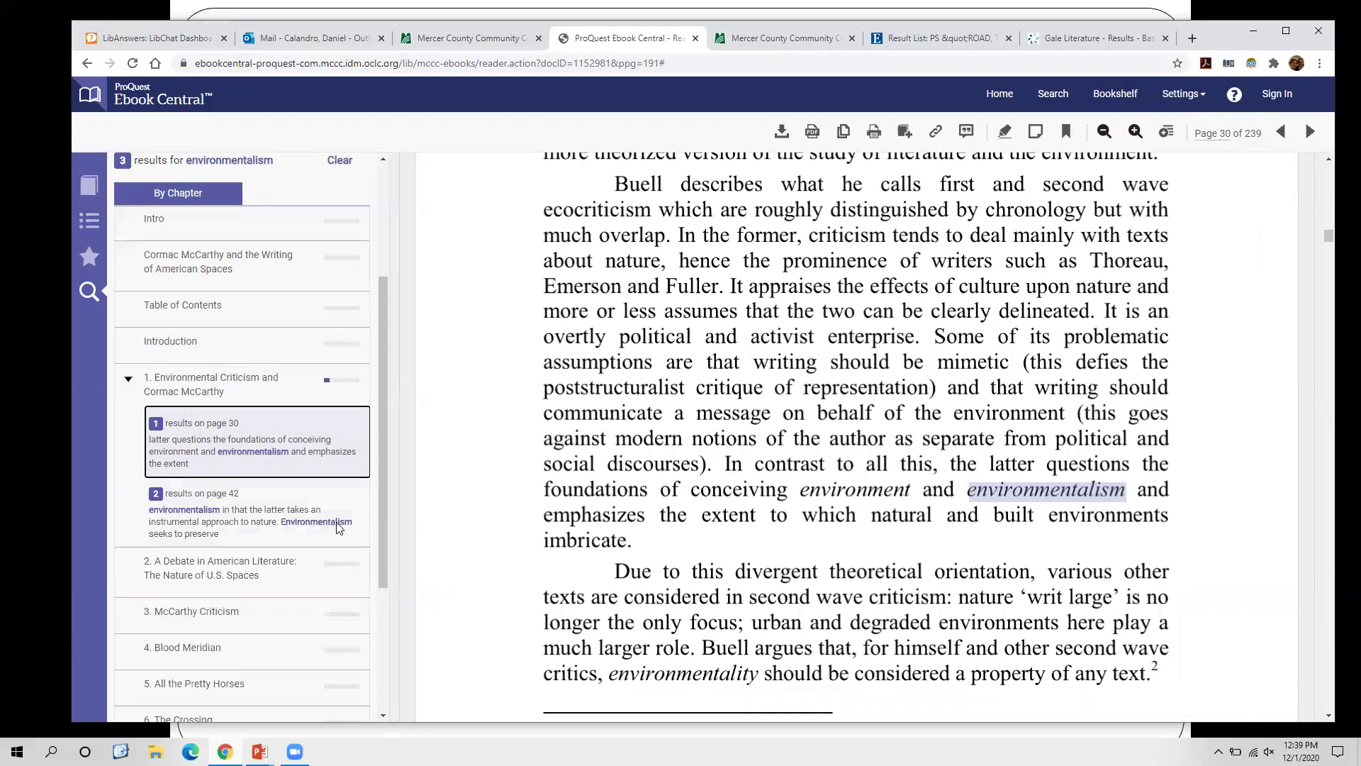
left_click(255, 500)
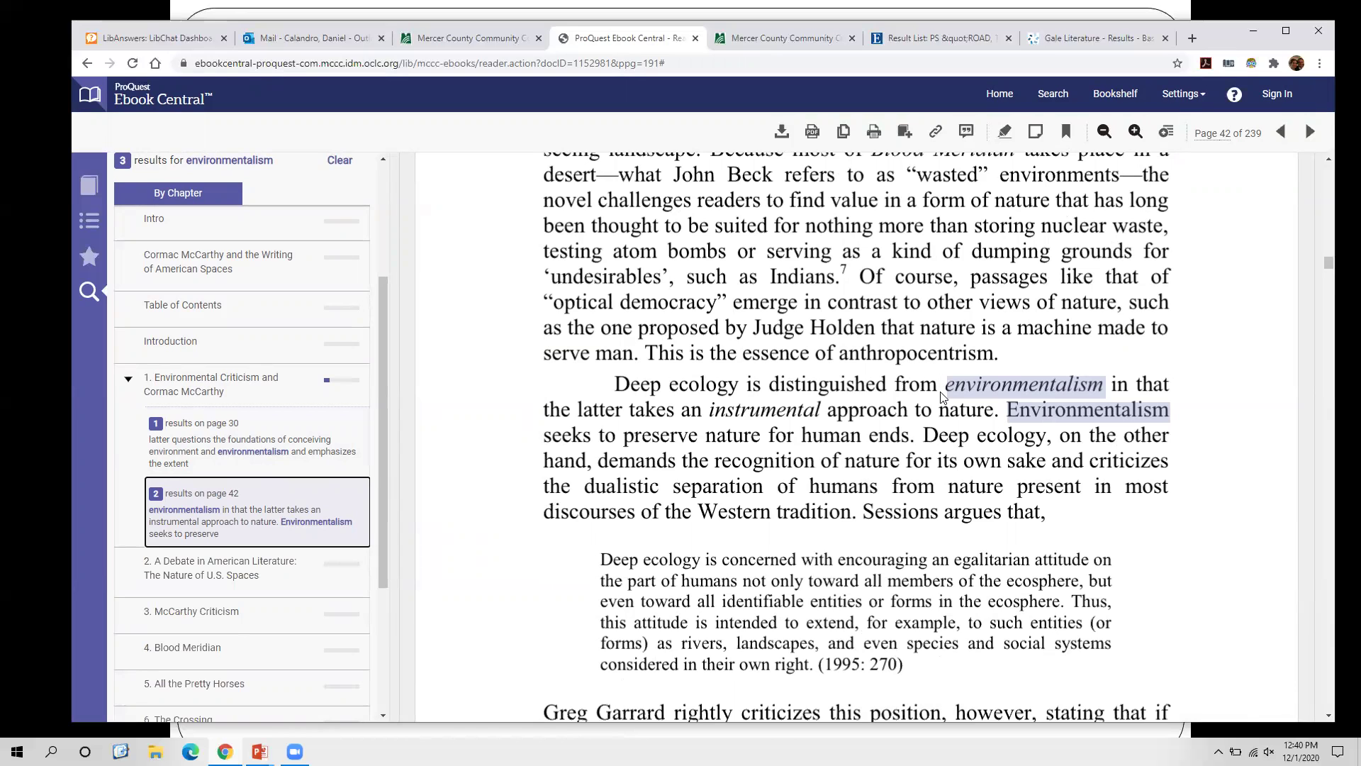
Inspect the book's MLA citation, share link and print-to-PDF options, closing each dialog without exporting or printing
left_click(966, 132)
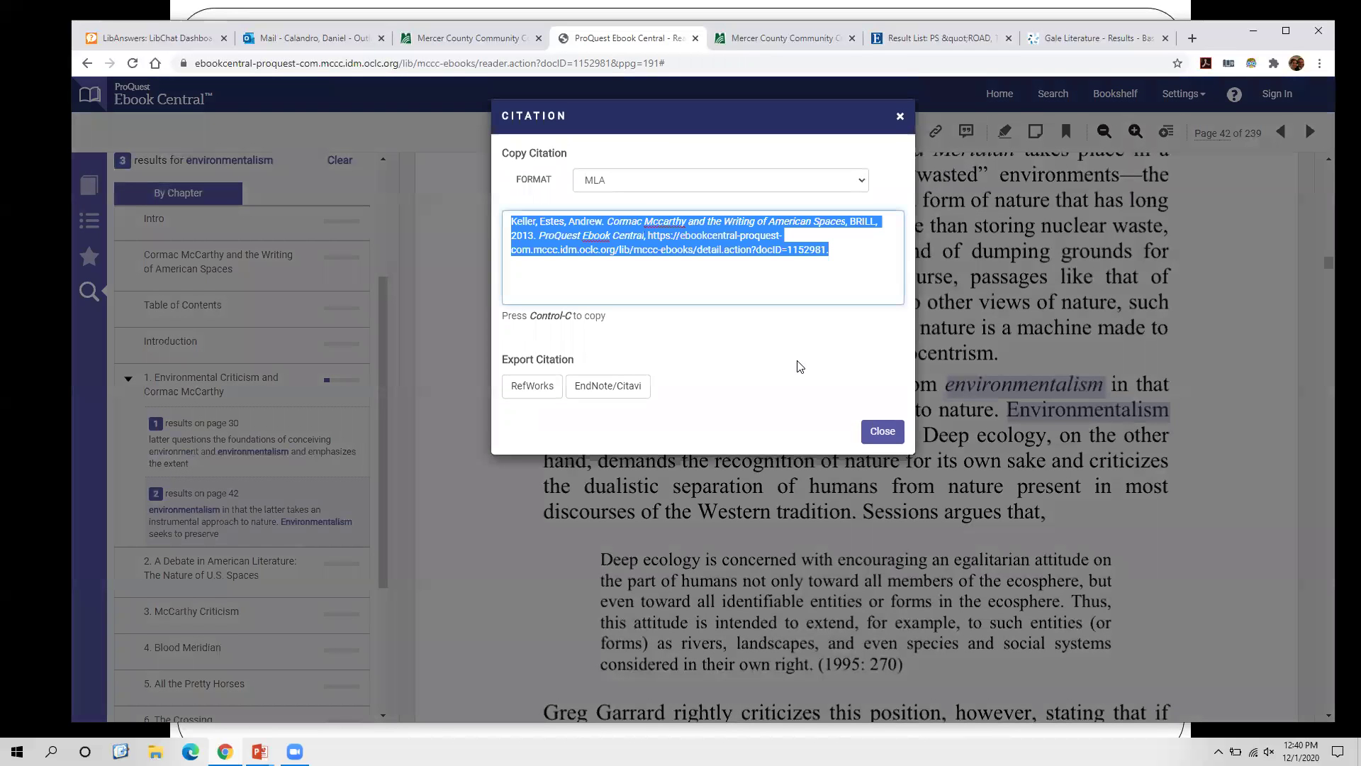
left_click(883, 431)
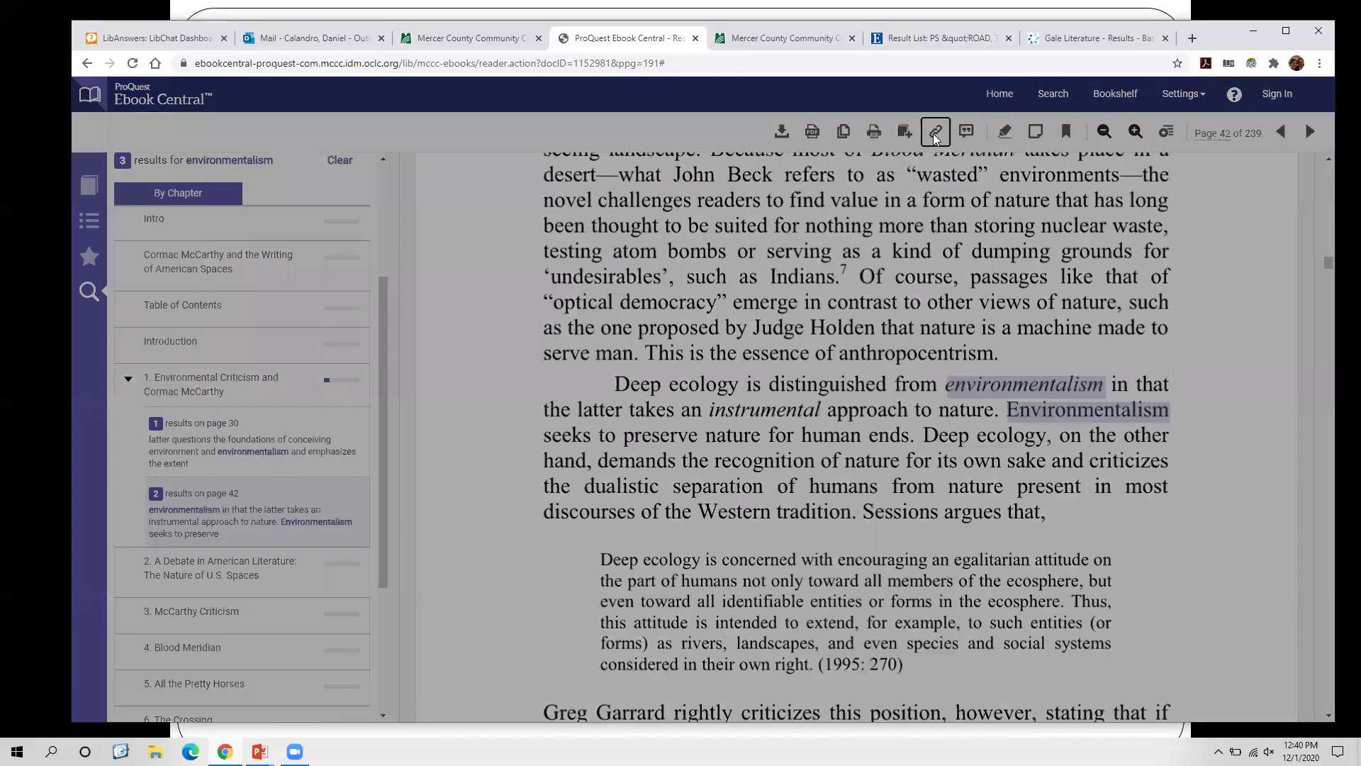
left_click(935, 133)
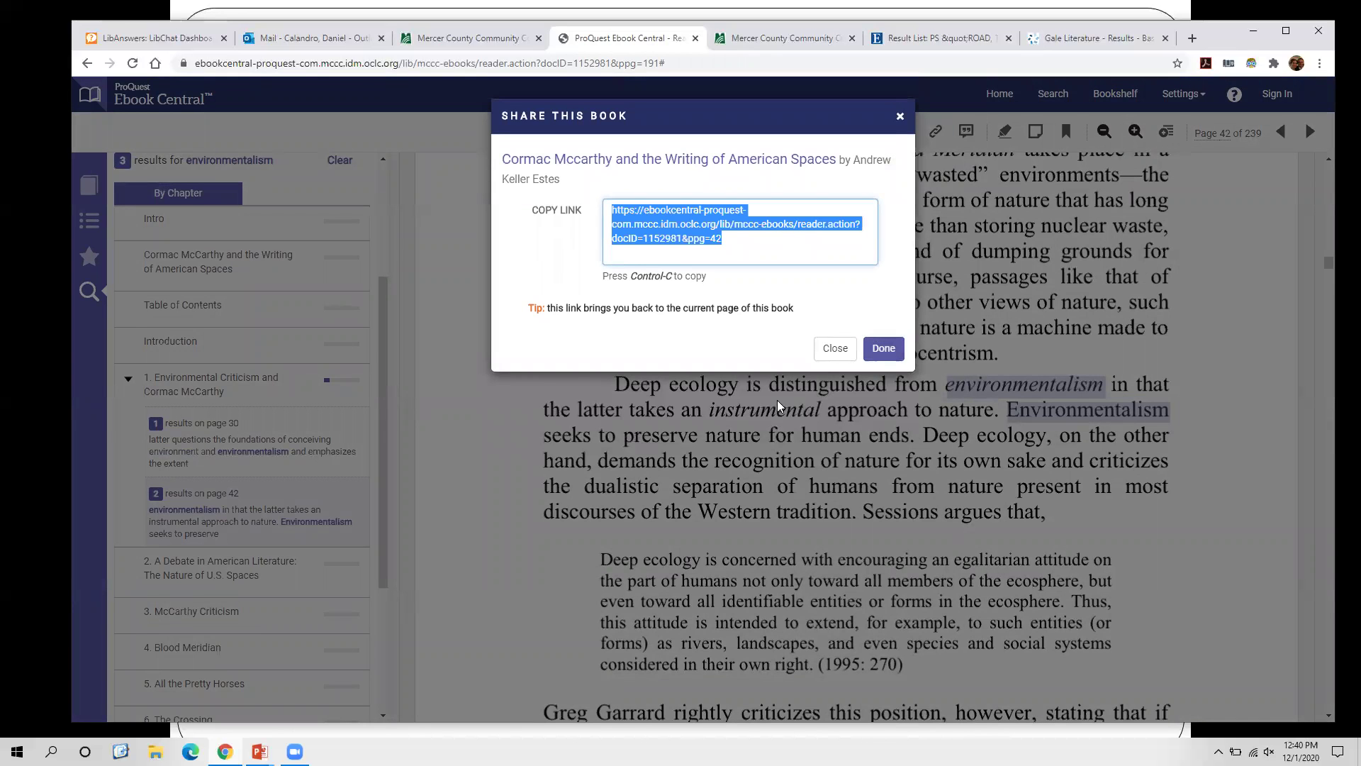
left_click(834, 348)
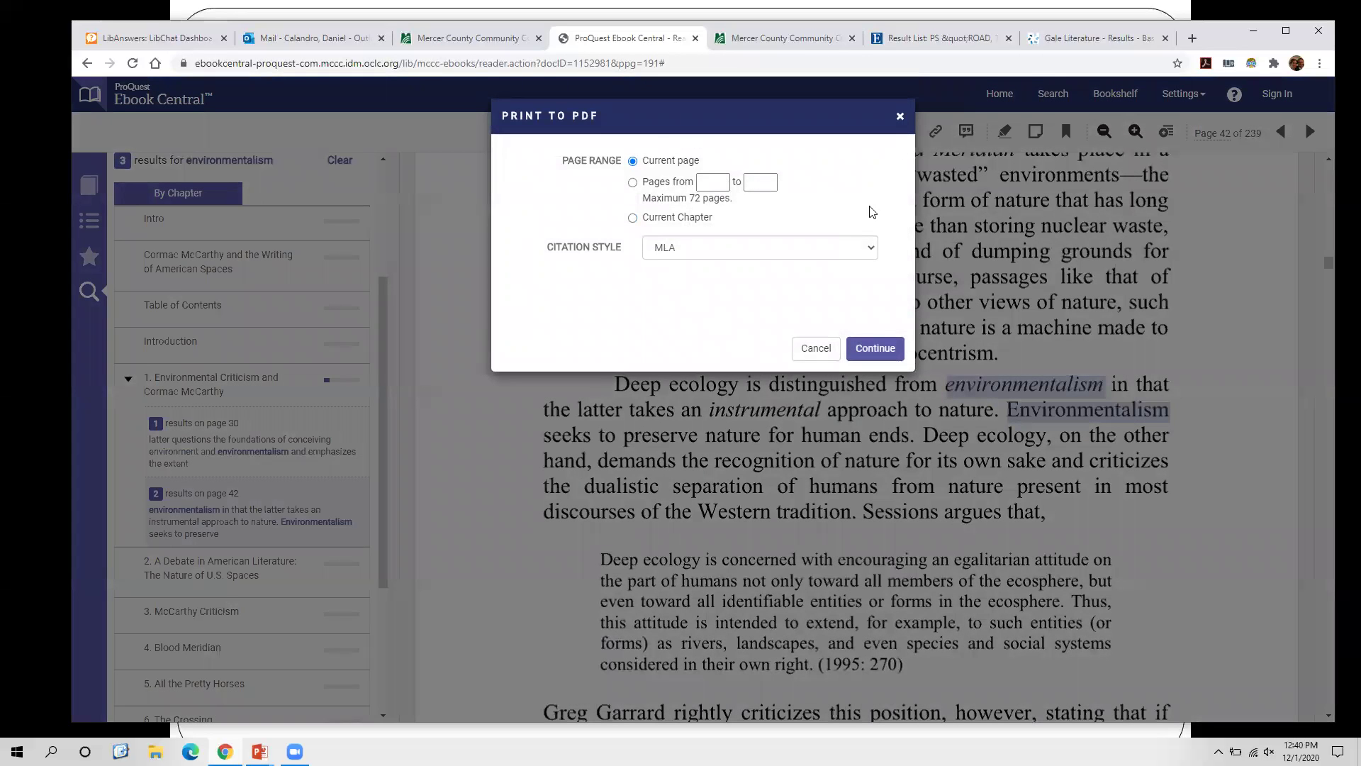
left_click(900, 117)
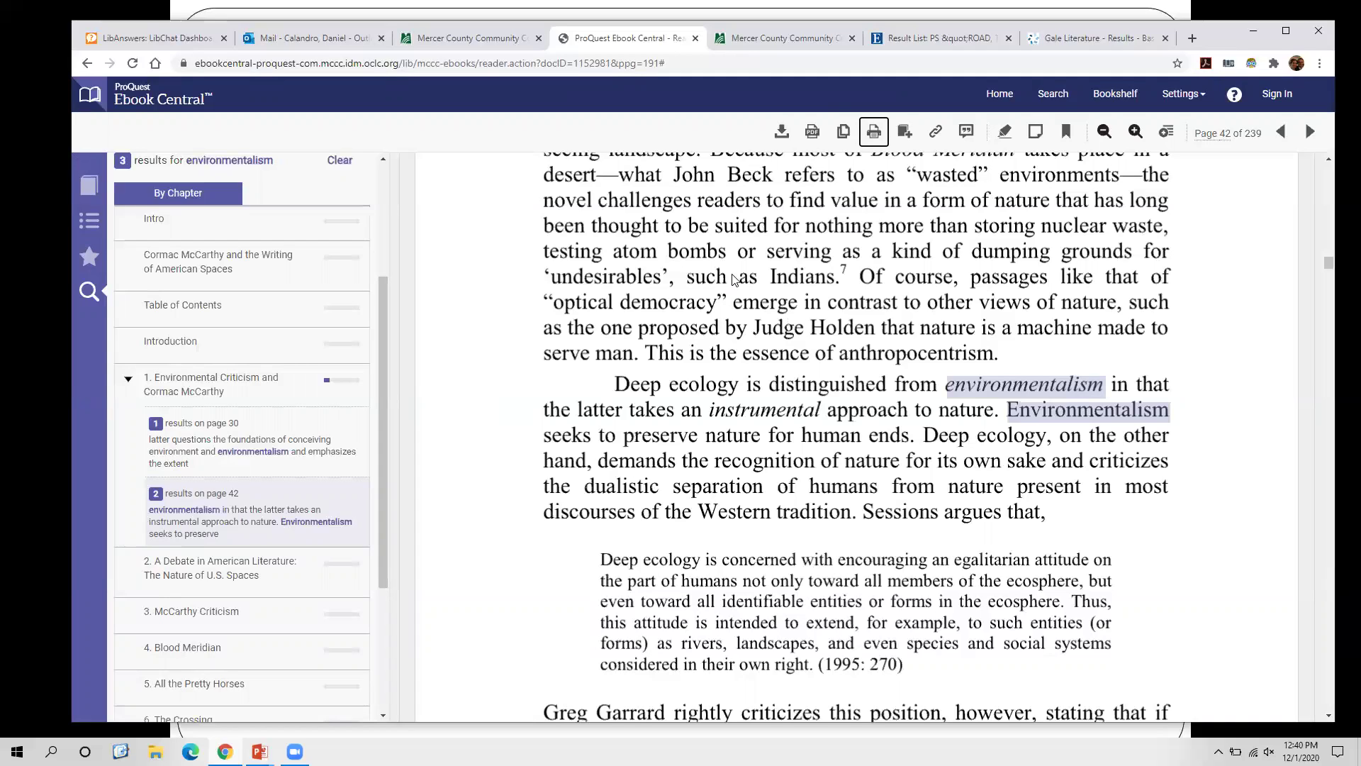
Return to the library services page and view its LibChat and contact information
left_click(469, 38)
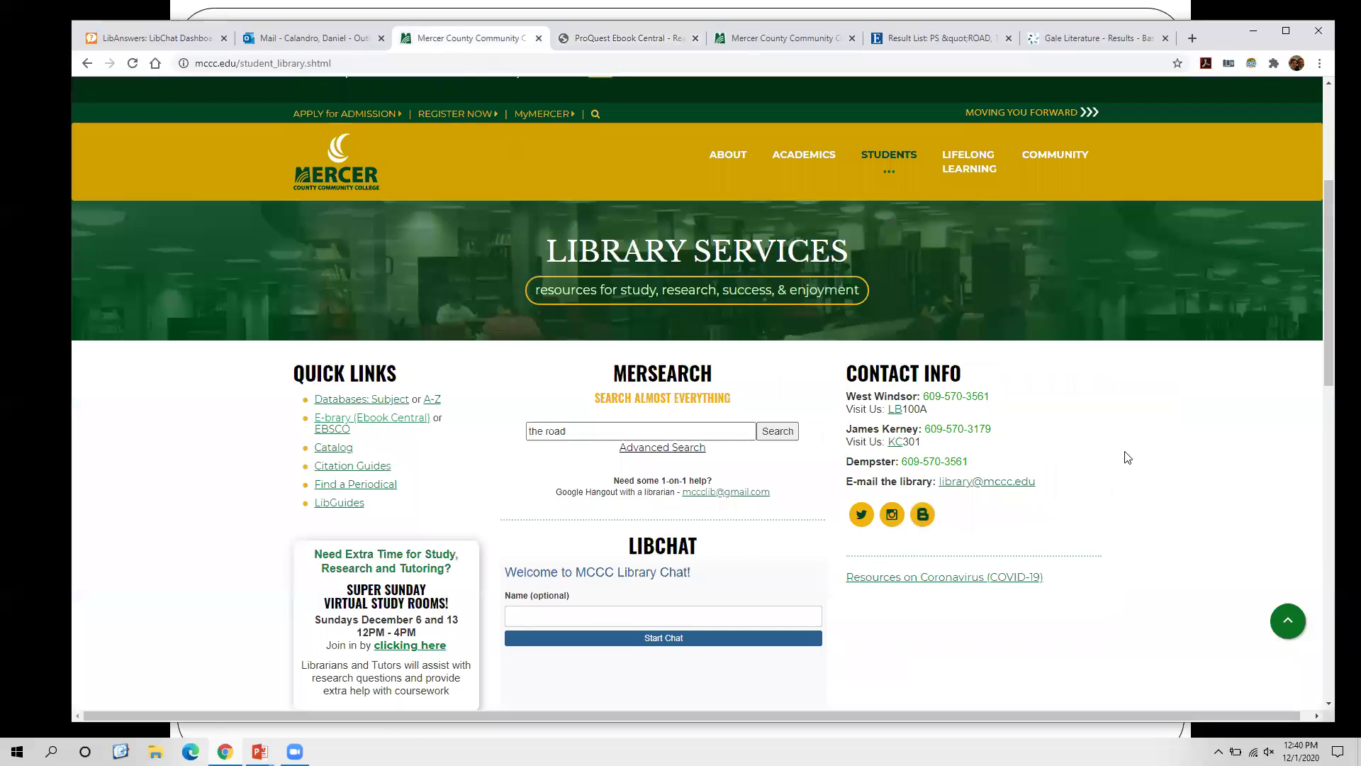
scroll(1134, 445, "down", 1)
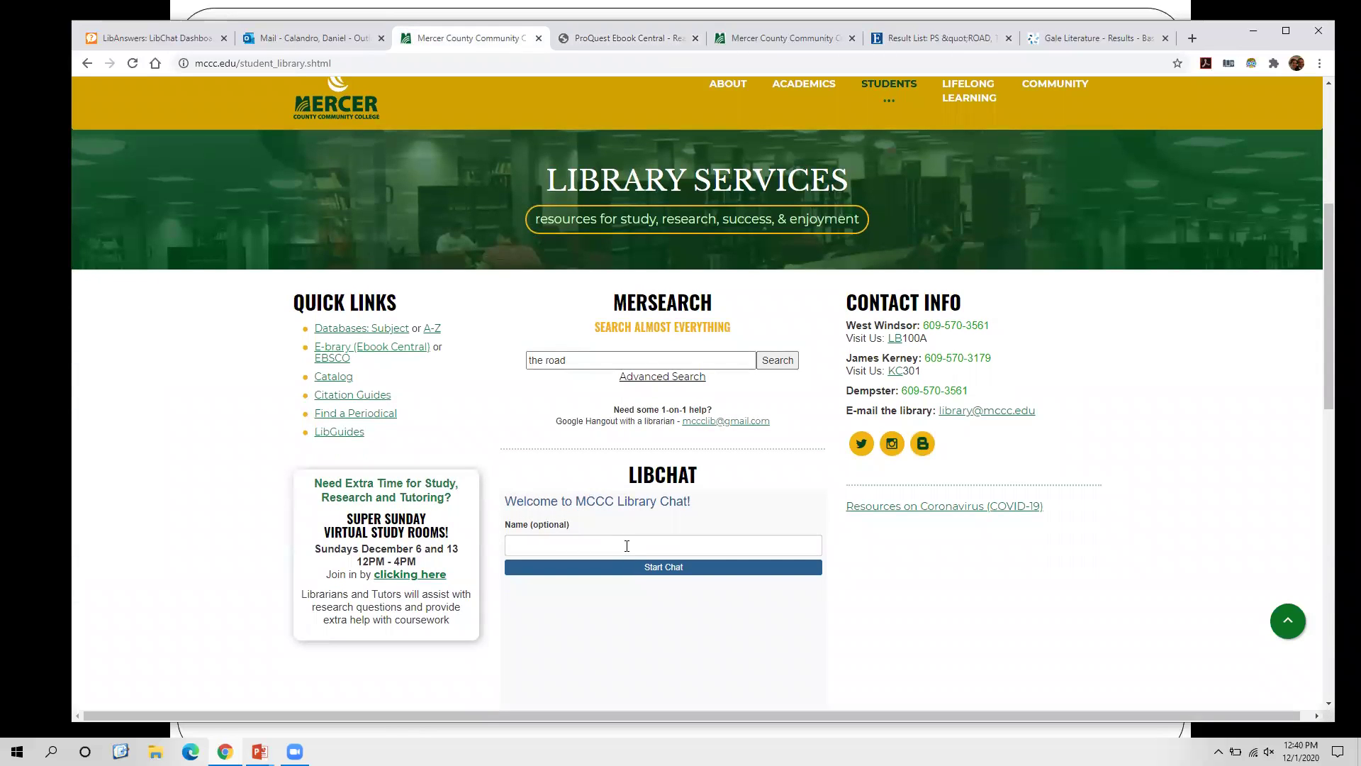
Switch from the browser to the PowerPoint slideshow and advance to the Scholarly Sources slide
left_click(1260, 27)
key("Right")
key("Right")
key("Right")
key("Right")
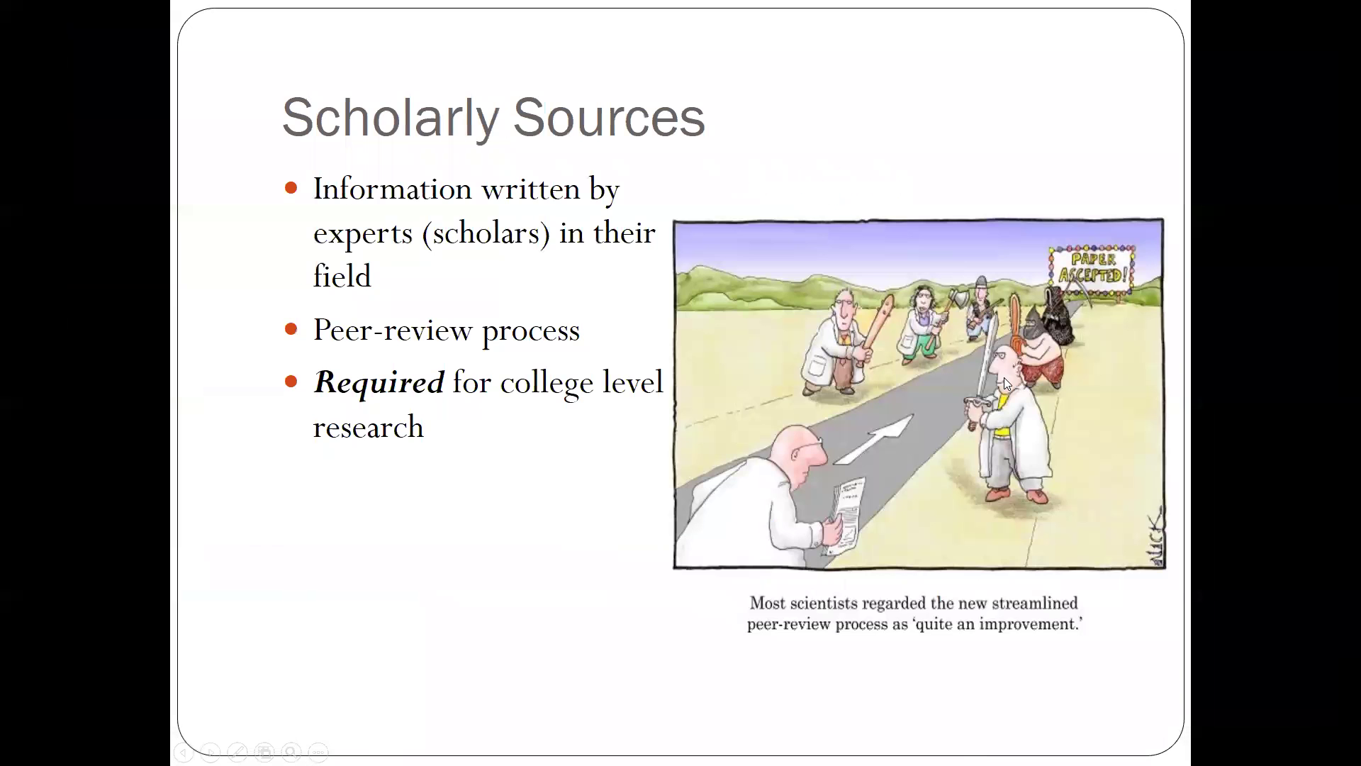